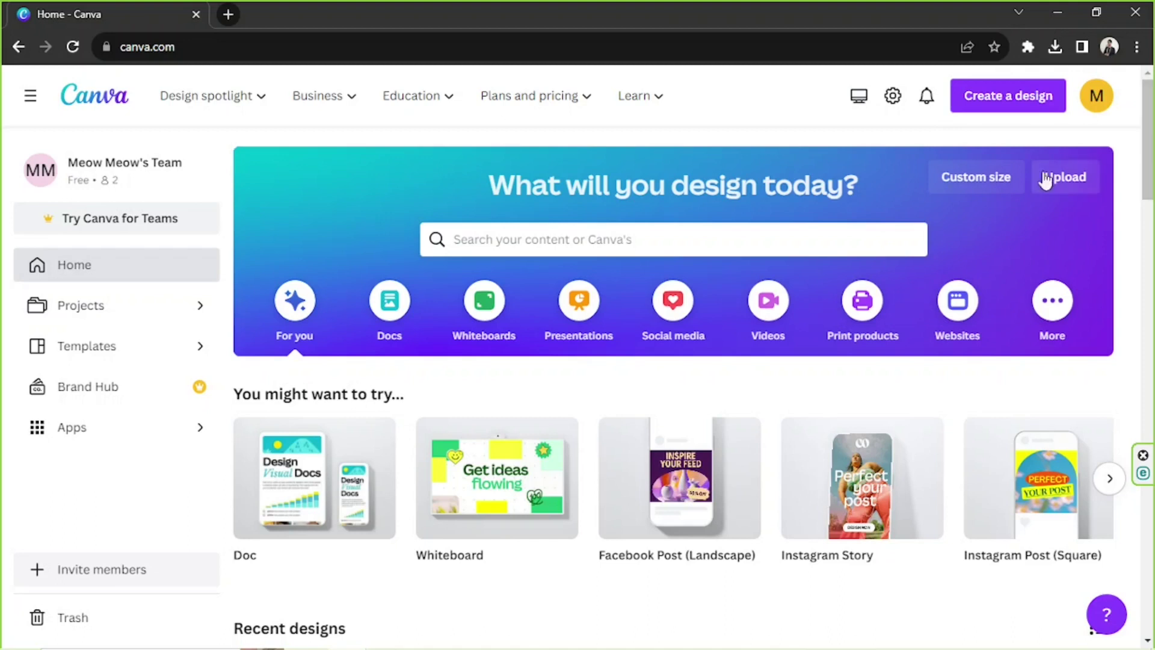
left_click(987, 180)
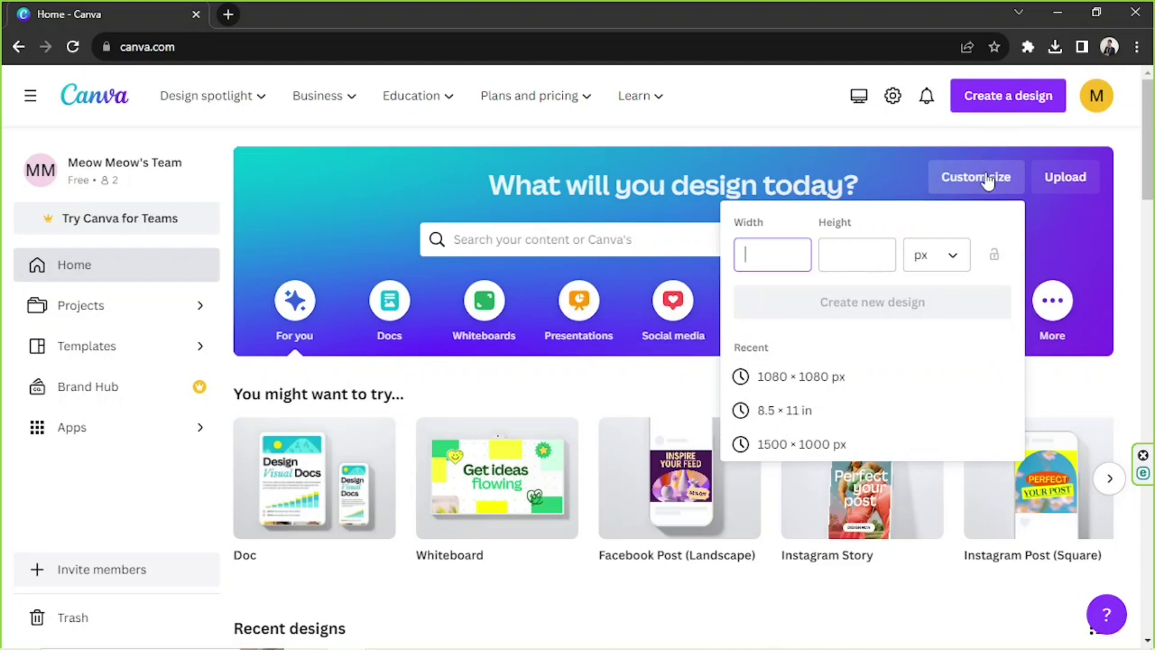
left_click(881, 264)
left_click(965, 265)
left_click(748, 253)
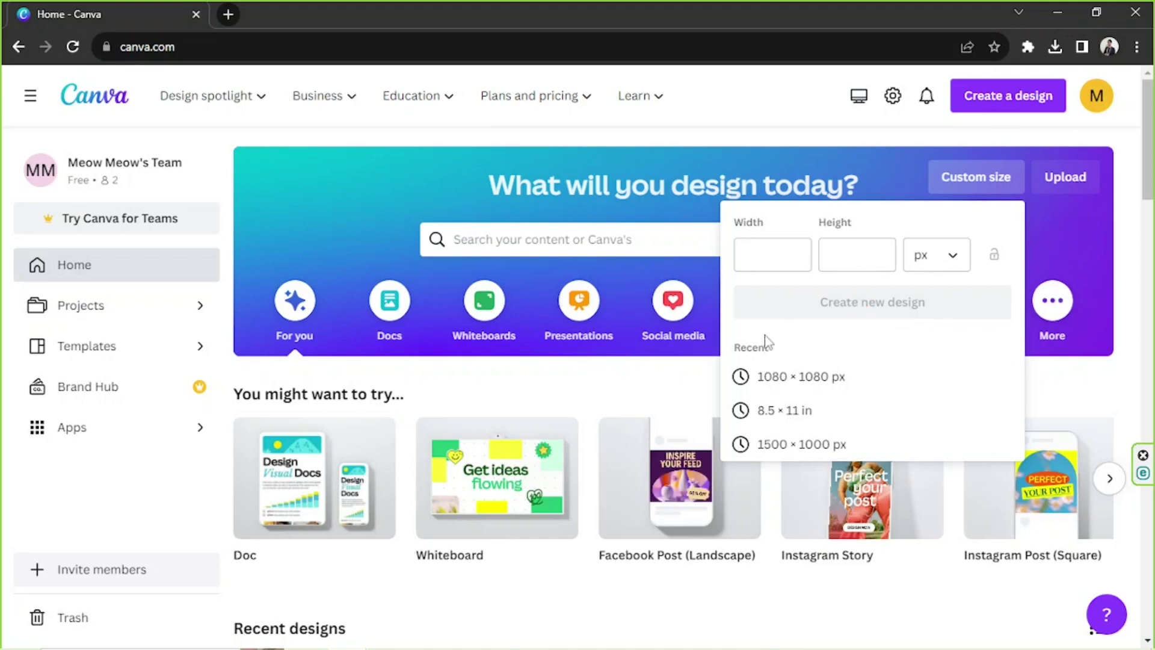
left_click(654, 205)
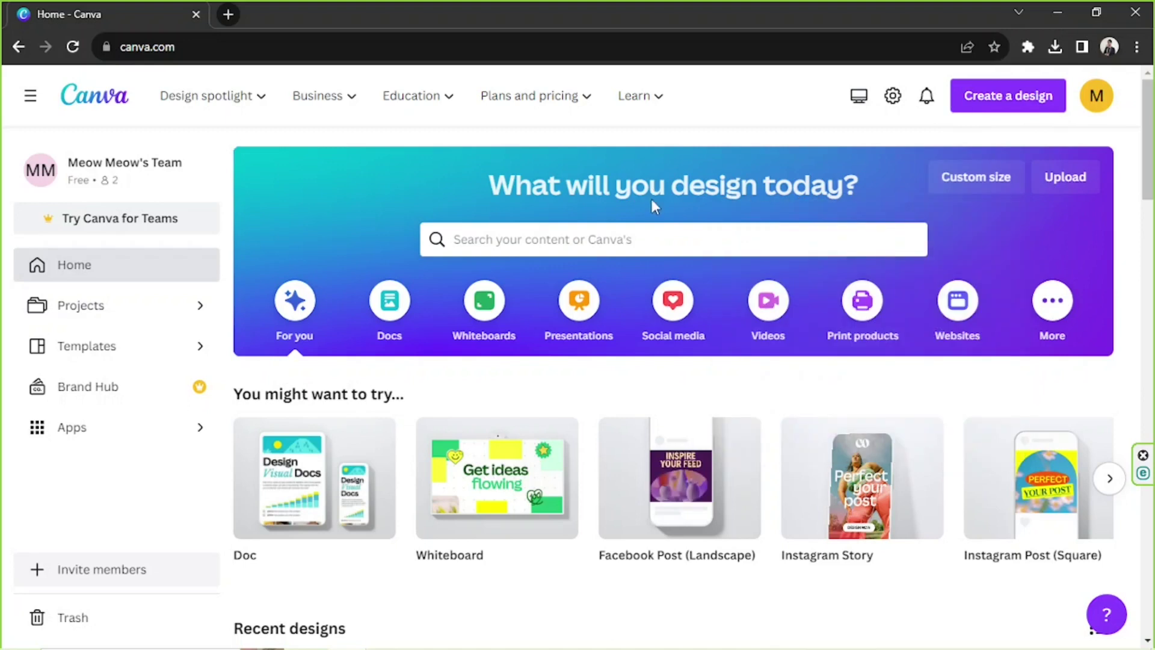
Create a blank 1920 × 1080 px Video design from the suggested design types
left_click(1108, 478)
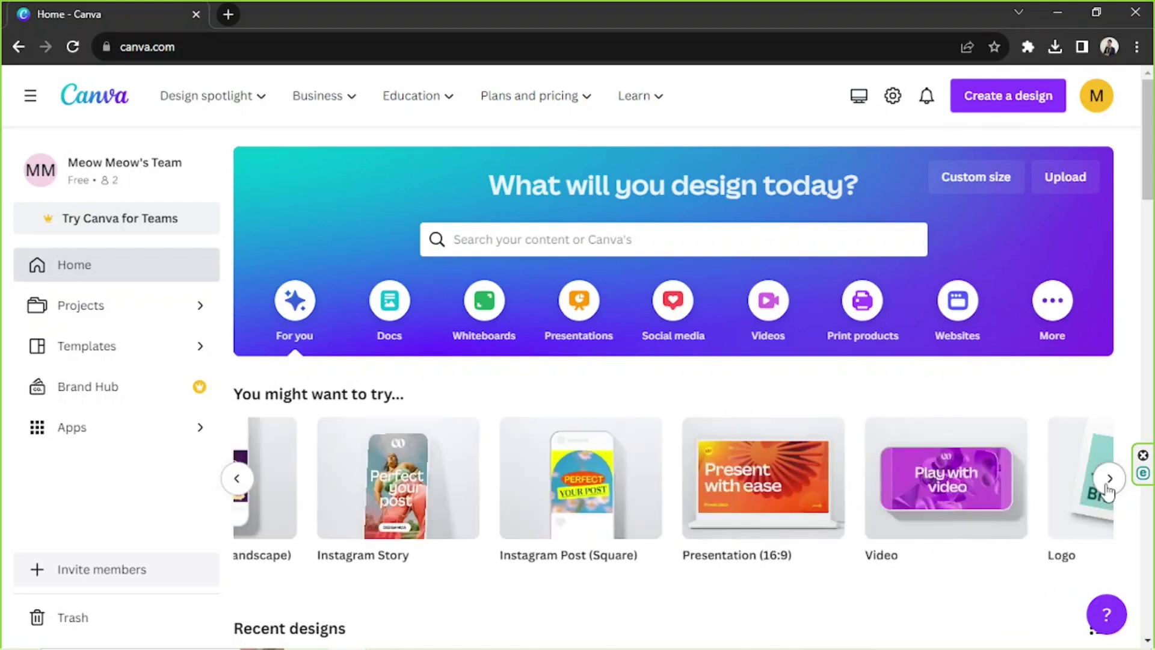
mouse_move(692, 493)
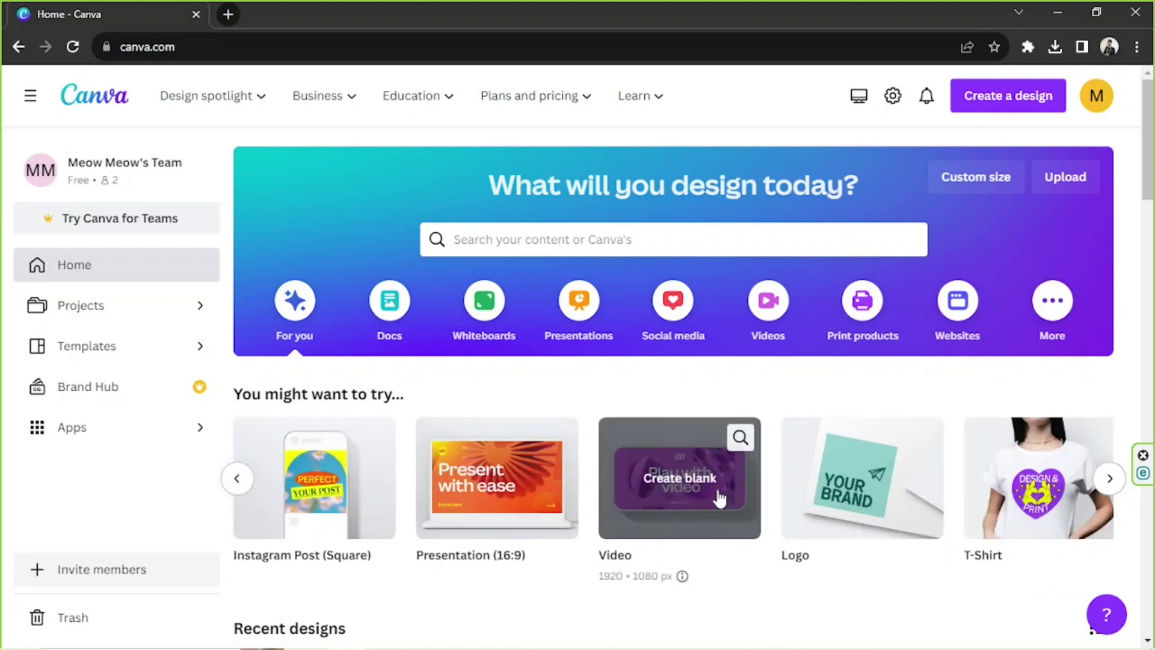
left_click(696, 497)
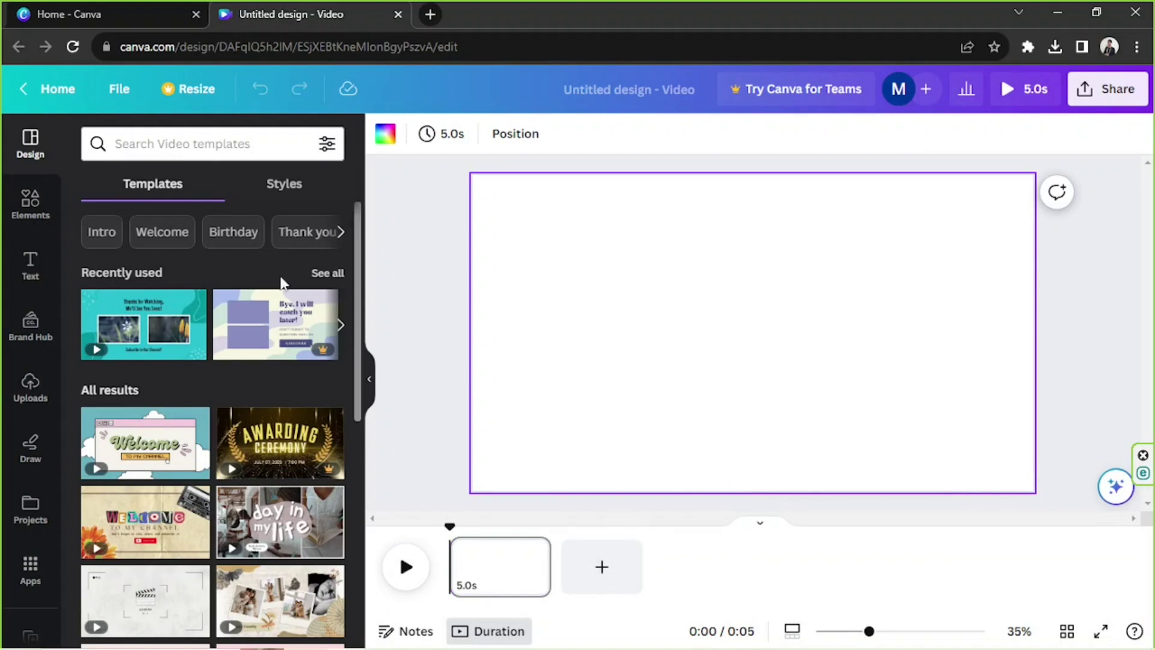
Browse the available video templates
scroll(212, 333, "down", 3)
scroll(211, 333, "down", 4)
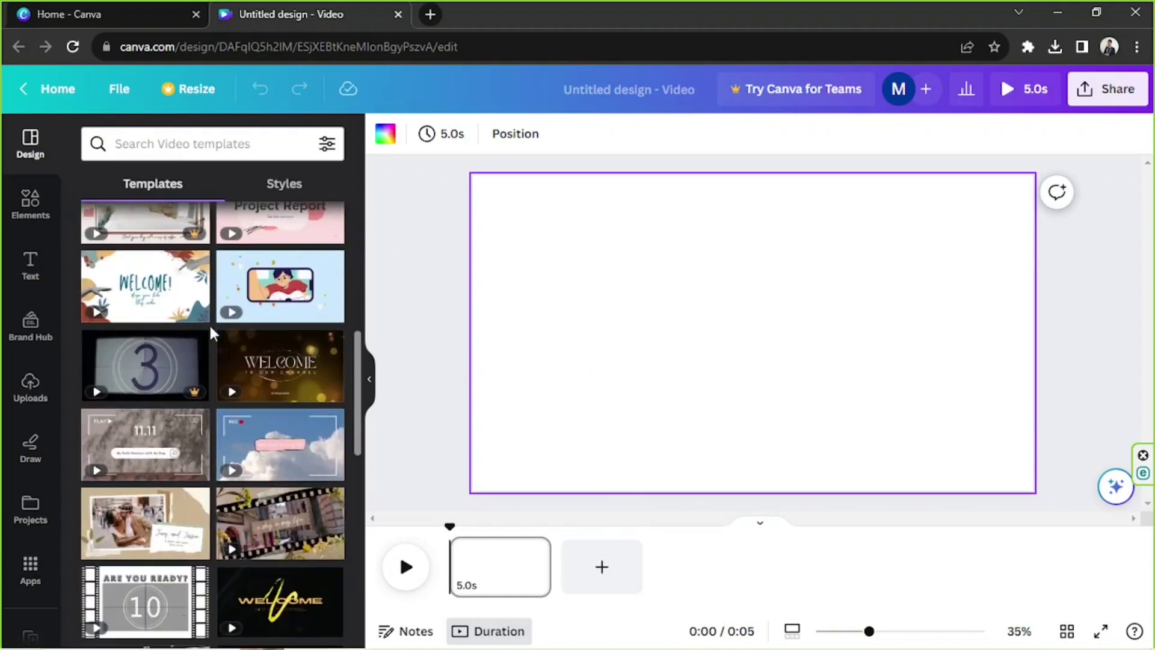
scroll(212, 332, "down", 8)
scroll(212, 333, "down", 6)
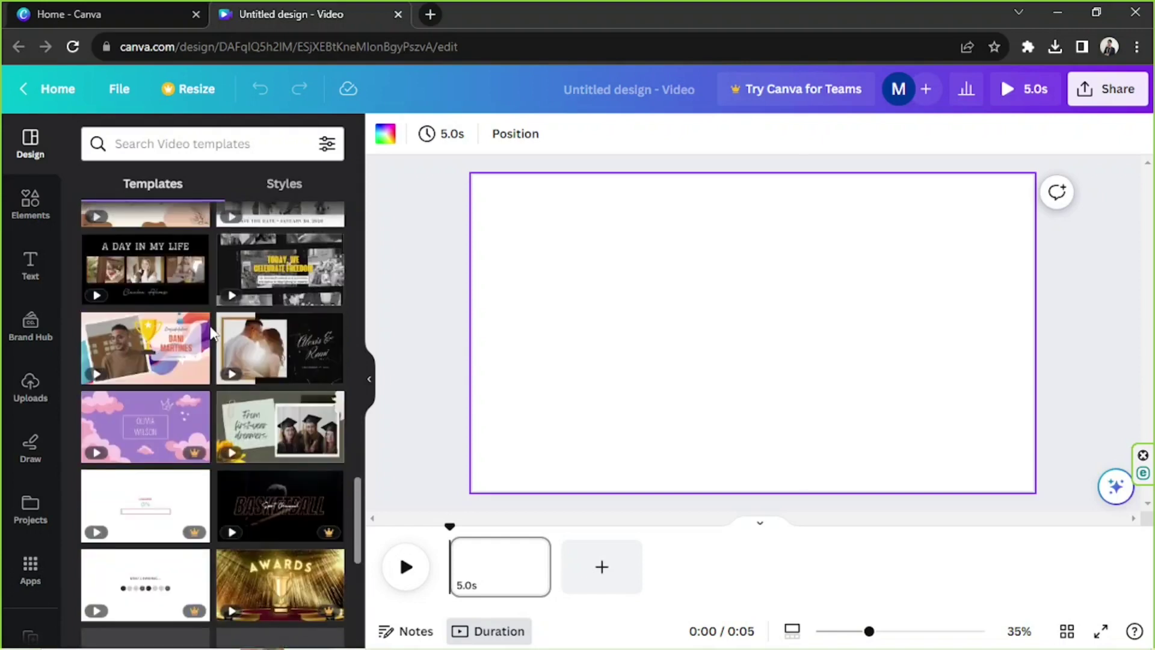
scroll(212, 333, "down", 5)
scroll(212, 333, "down", 1)
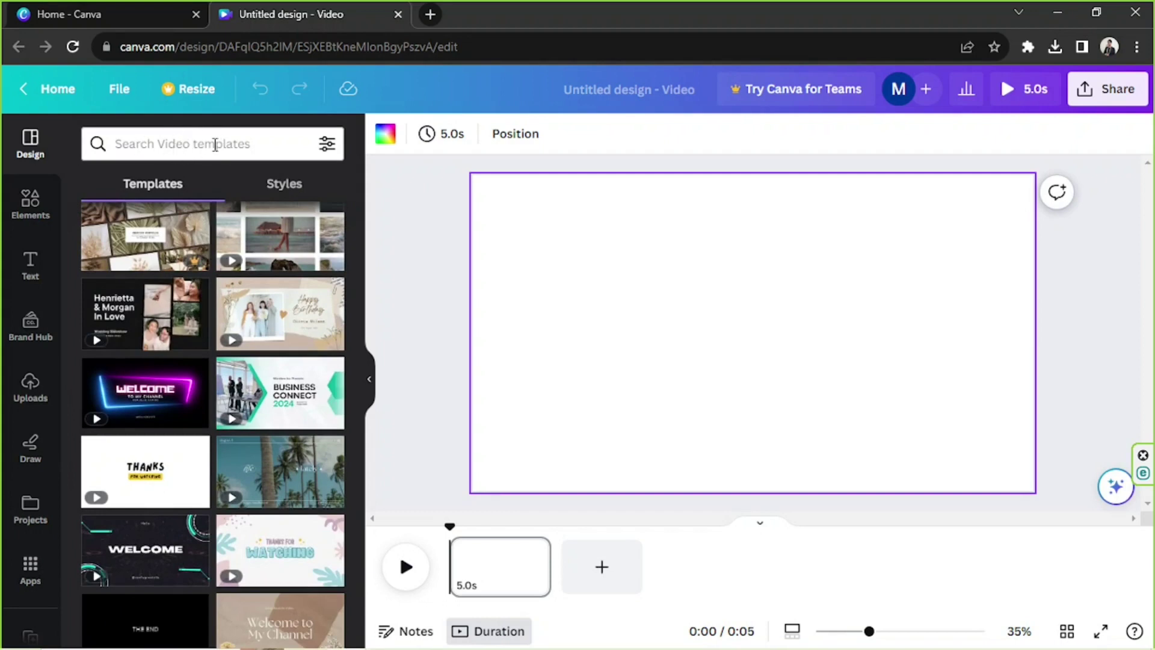
scroll(240, 377, "down", 3)
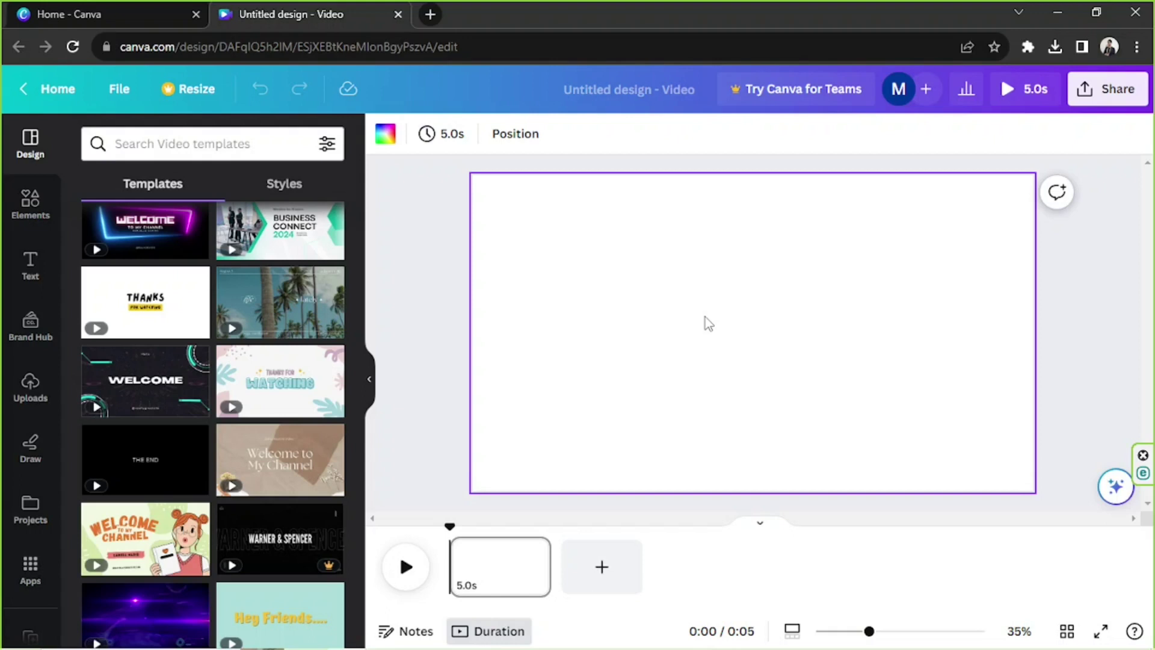
Upload Beach Dog, the first two pexels clips, production_id_3804810 and production_id_4684428 from the Canva Sample Media folder
left_click(15, 394)
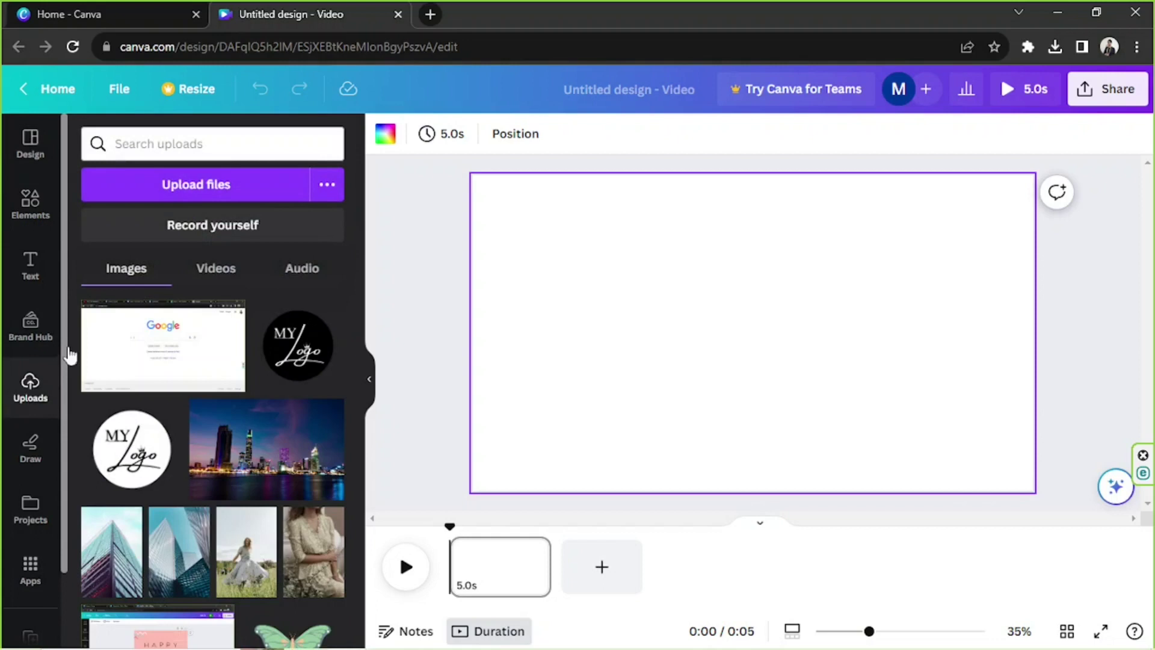
left_click(186, 187)
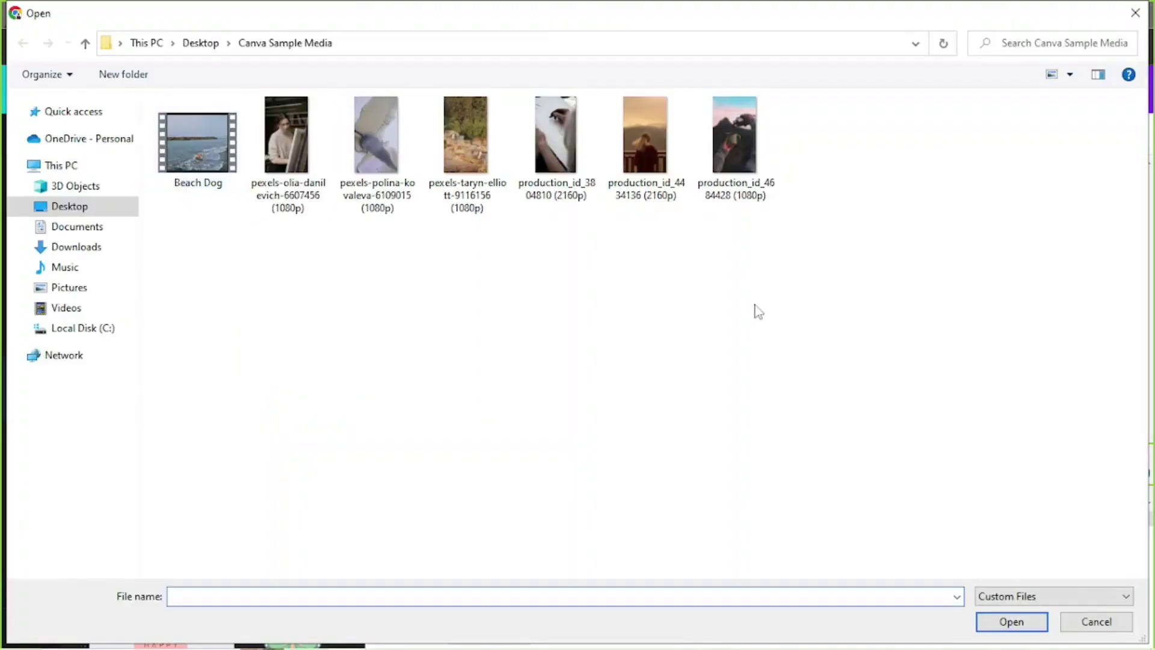
left_click_drag(805, 308, 232, 96)
left_click(668, 340)
left_click(170, 145)
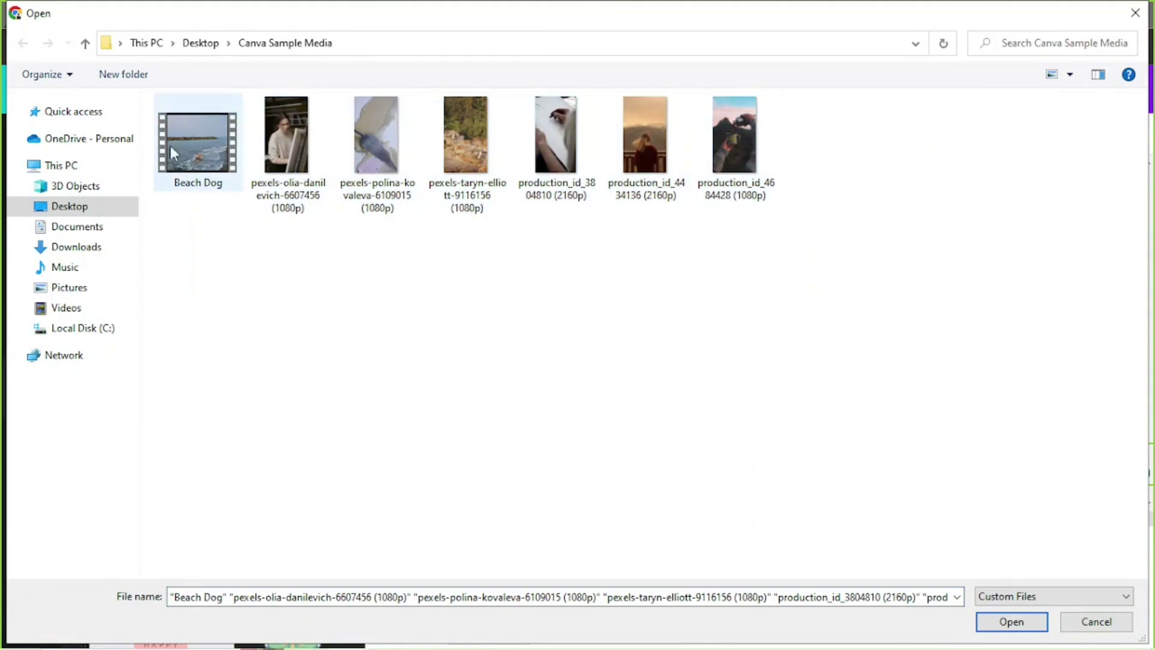
left_click(376, 209, "ctrl")
left_click(287, 192, "ctrl")
left_click(524, 189, "ctrl")
left_click(735, 183, "ctrl")
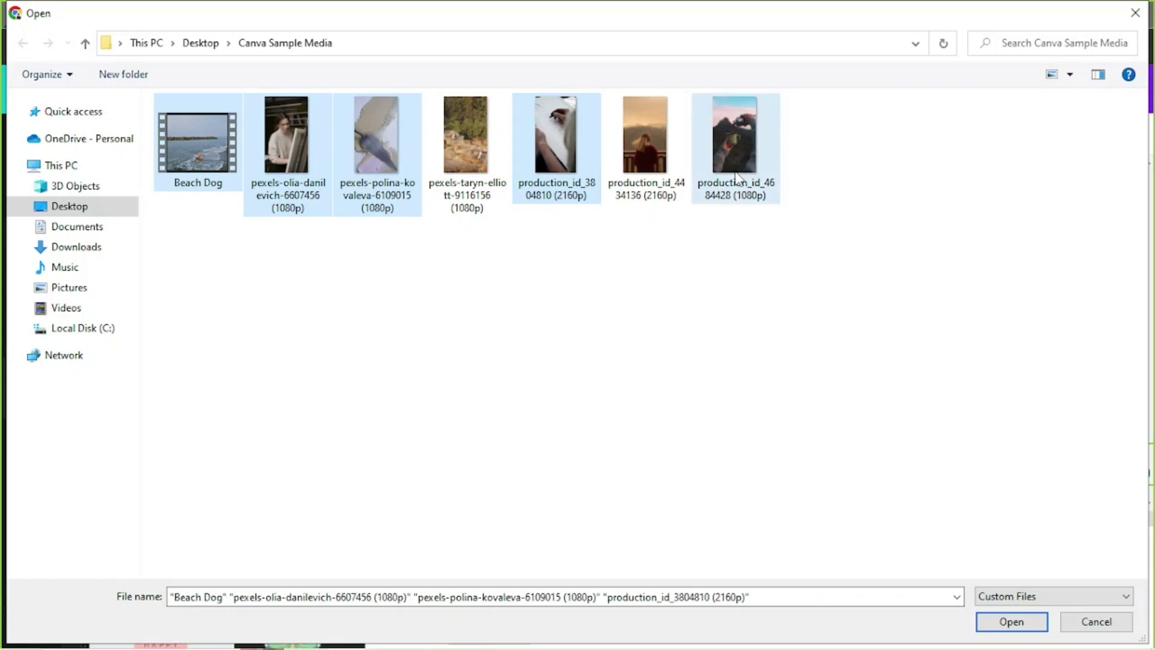
left_click(1012, 622)
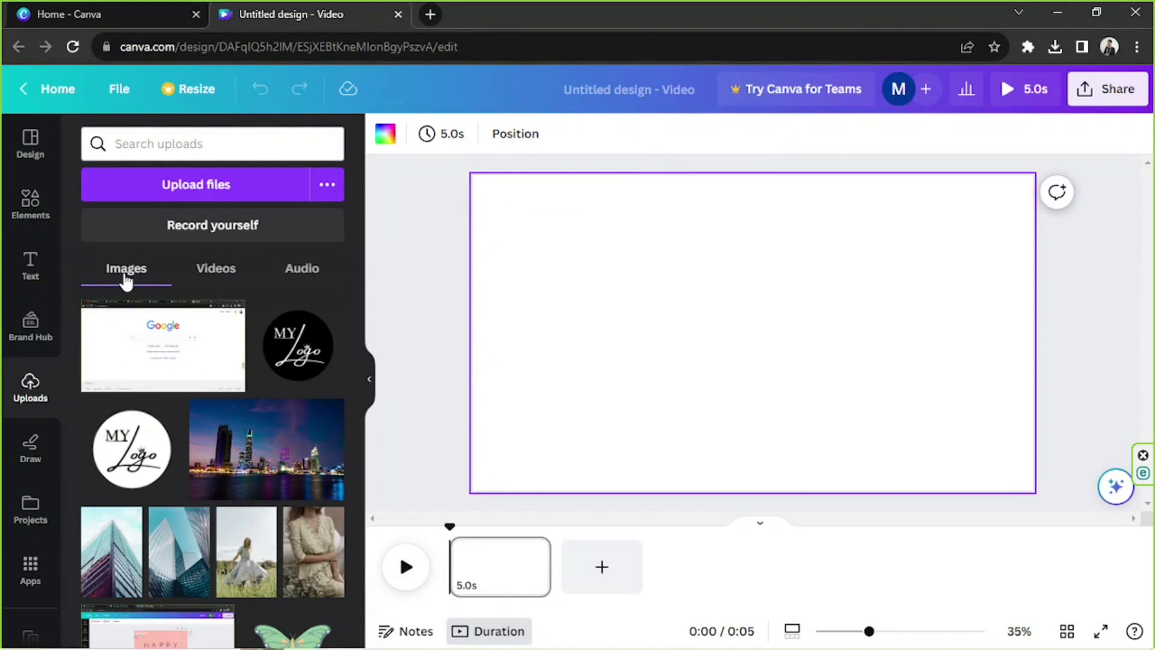
Look through the uploaded videos and audio files, and collapse the uploads list to enlarge the canvas area
left_click(208, 278)
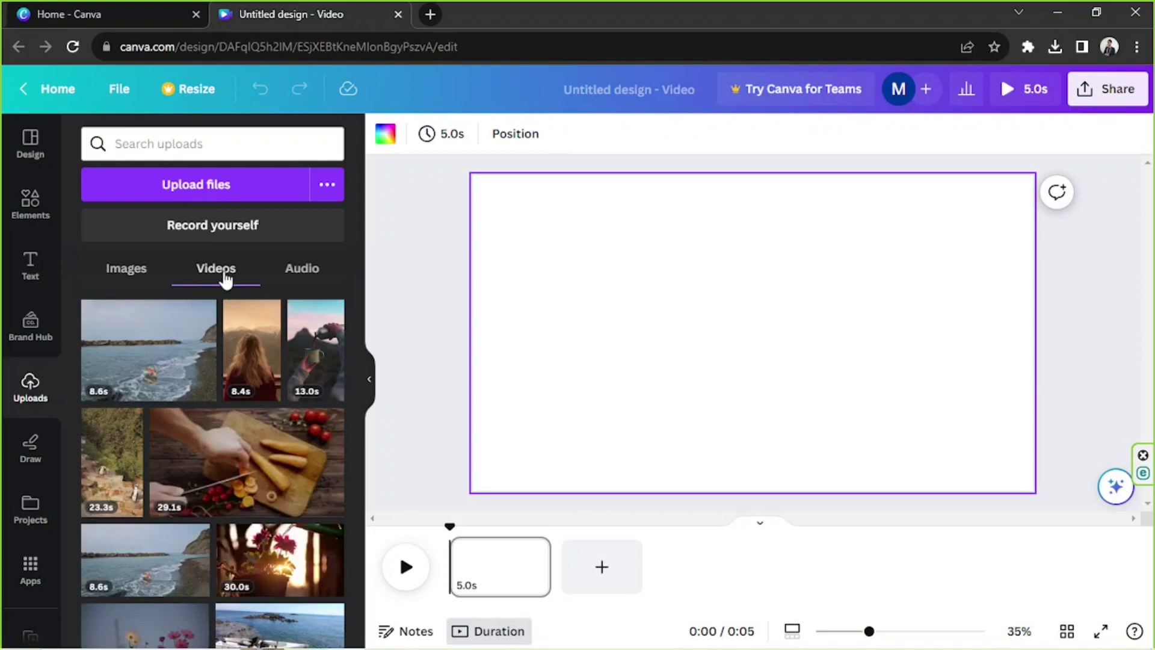
left_click(290, 272)
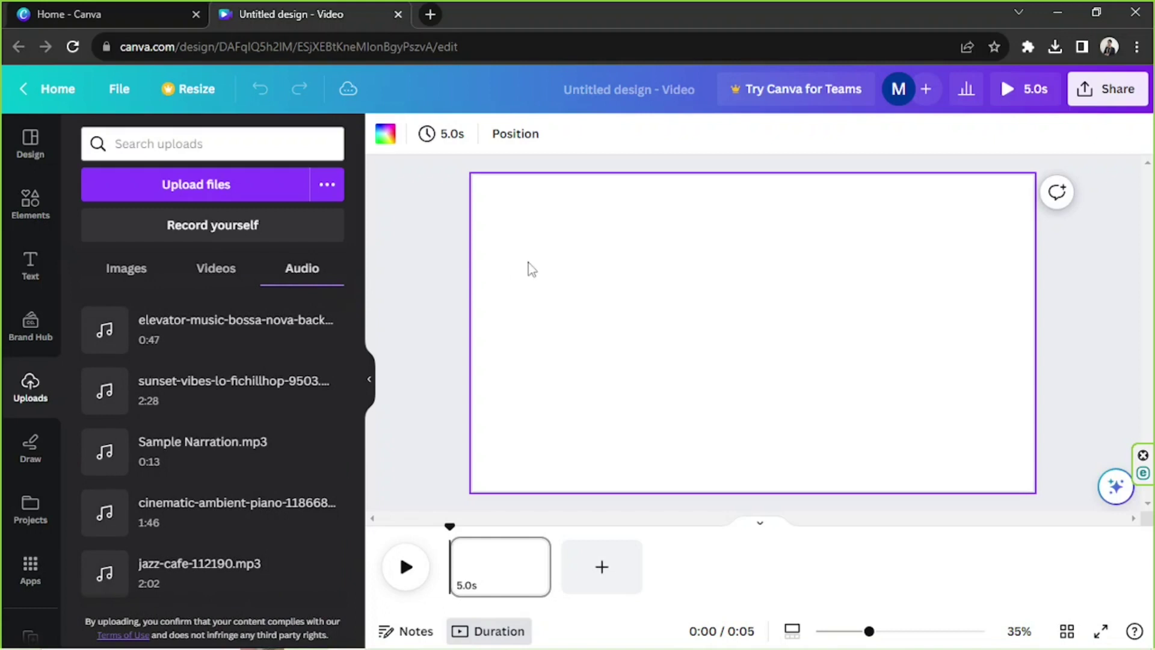
left_click(371, 379)
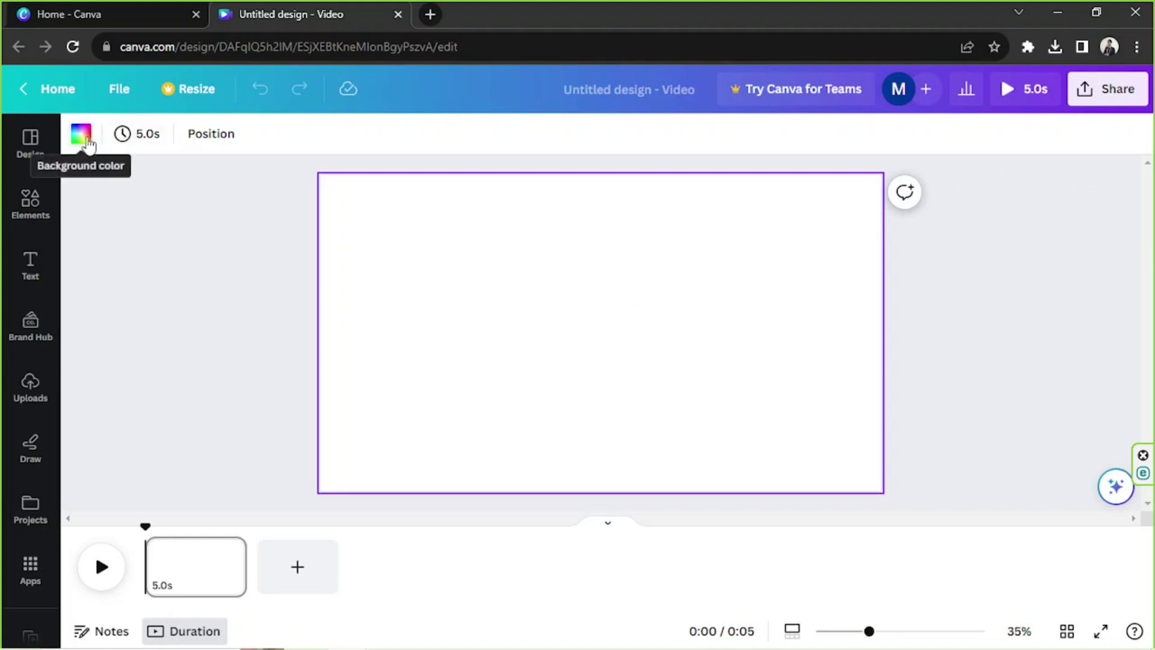
Try solid violet, dark teal and light turquoise default colors as the page background
left_click(82, 134)
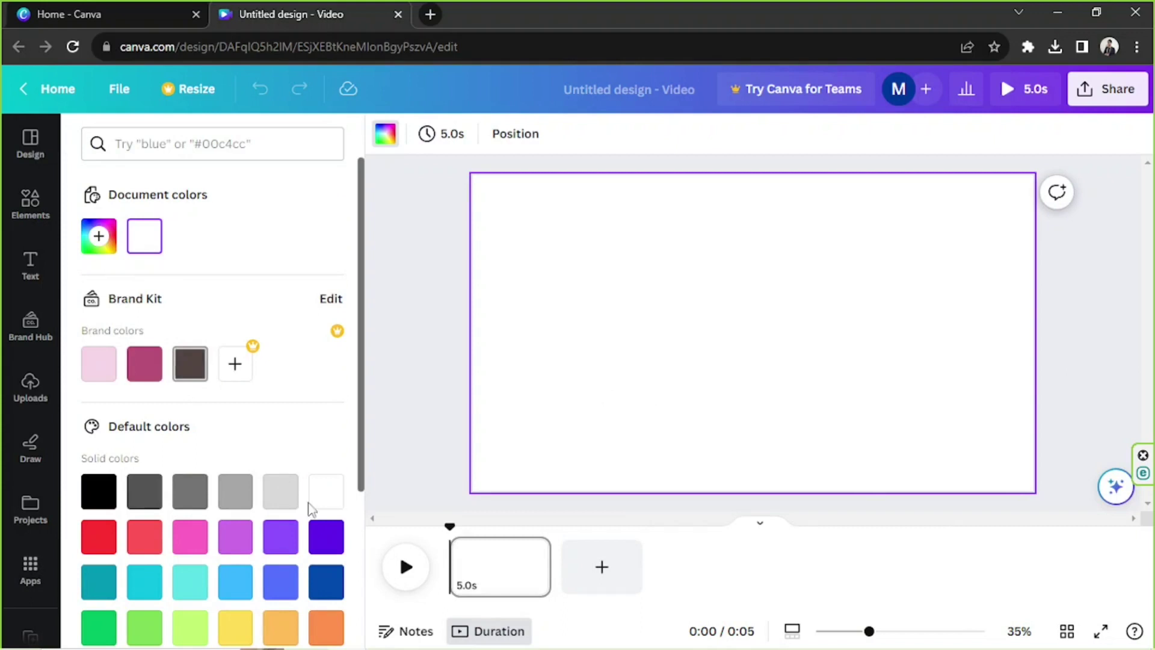
left_click(326, 536)
scroll(298, 401, "down", 4)
left_click(96, 352)
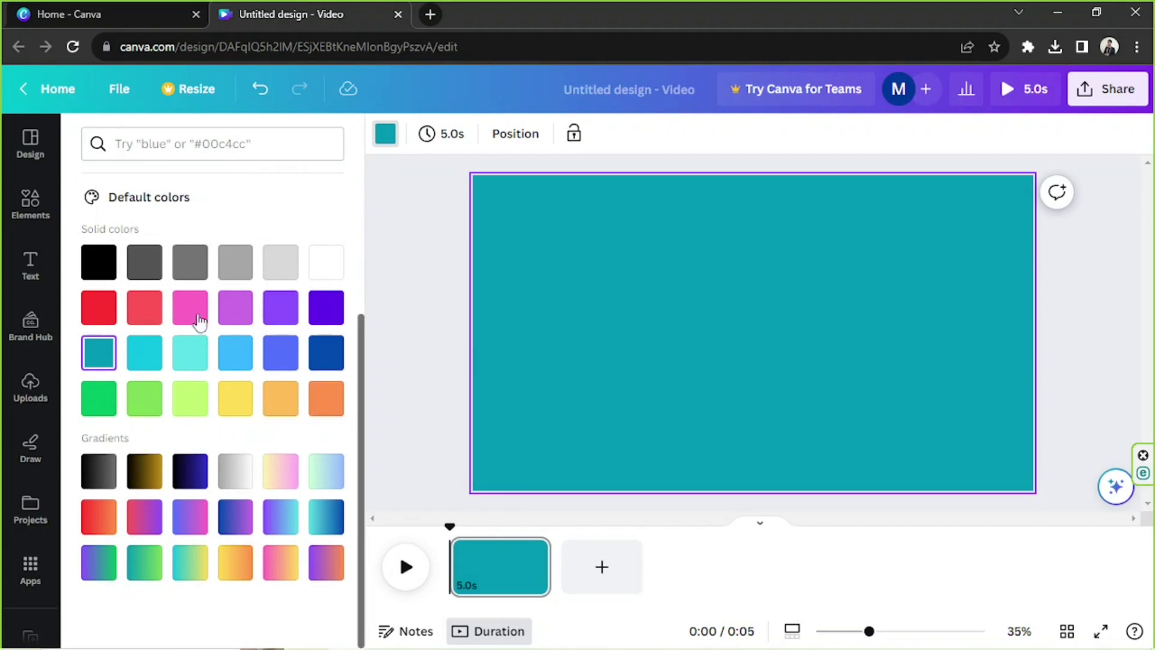
left_click(194, 352)
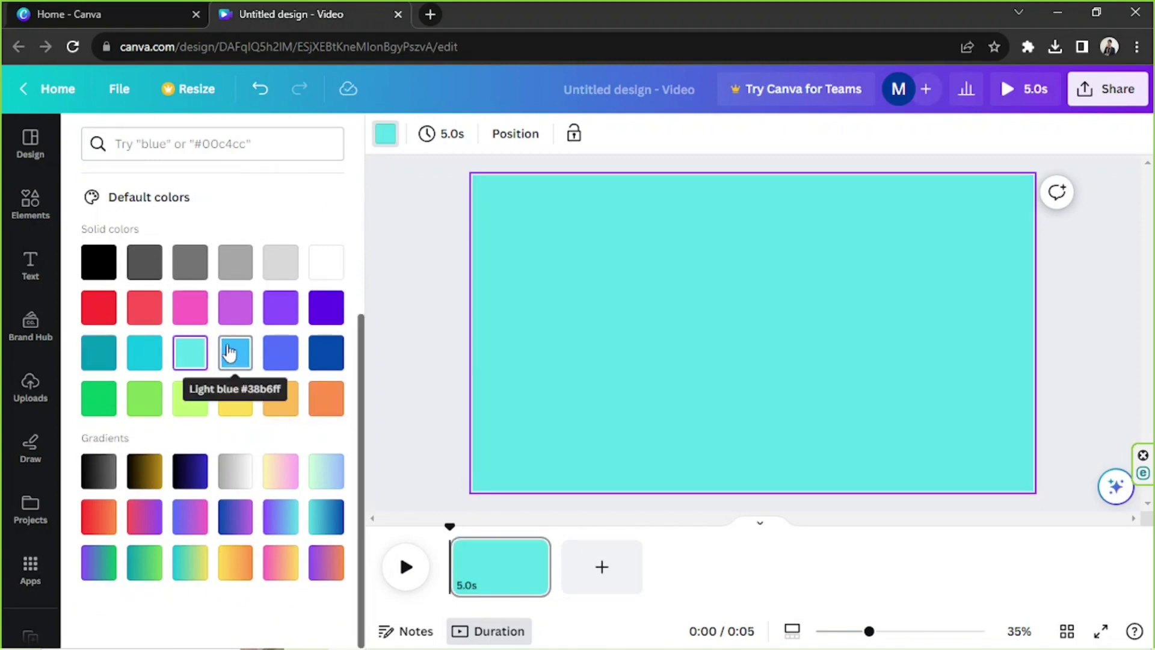
Try a custom solid green, #4FAD94, as the page background
scroll(108, 232, "up", 4)
left_click(98, 236)
left_click(162, 319)
left_click_drag(162, 299, 222, 343)
mouse_move(213, 421)
left_mouse_down()
mouse_move(188, 421)
mouse_move(202, 421)
left_mouse_up()
left_click(399, 281)
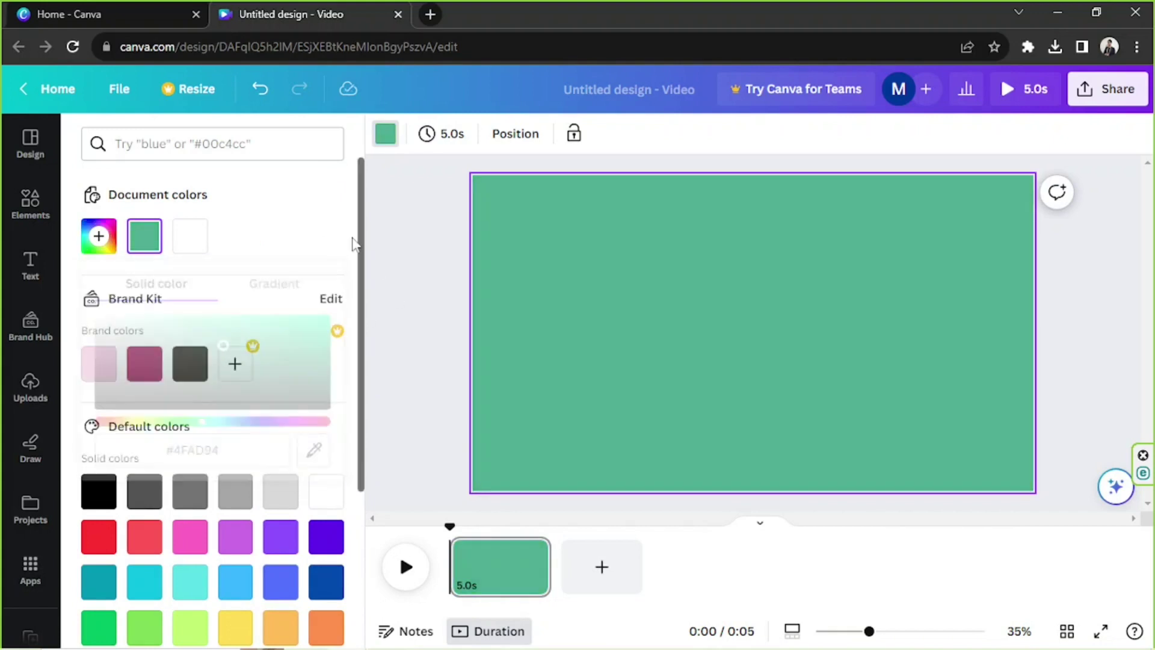
Apply the purple-to-orange default gradient to the page background and close the color choices
scroll(342, 443, "down", 4)
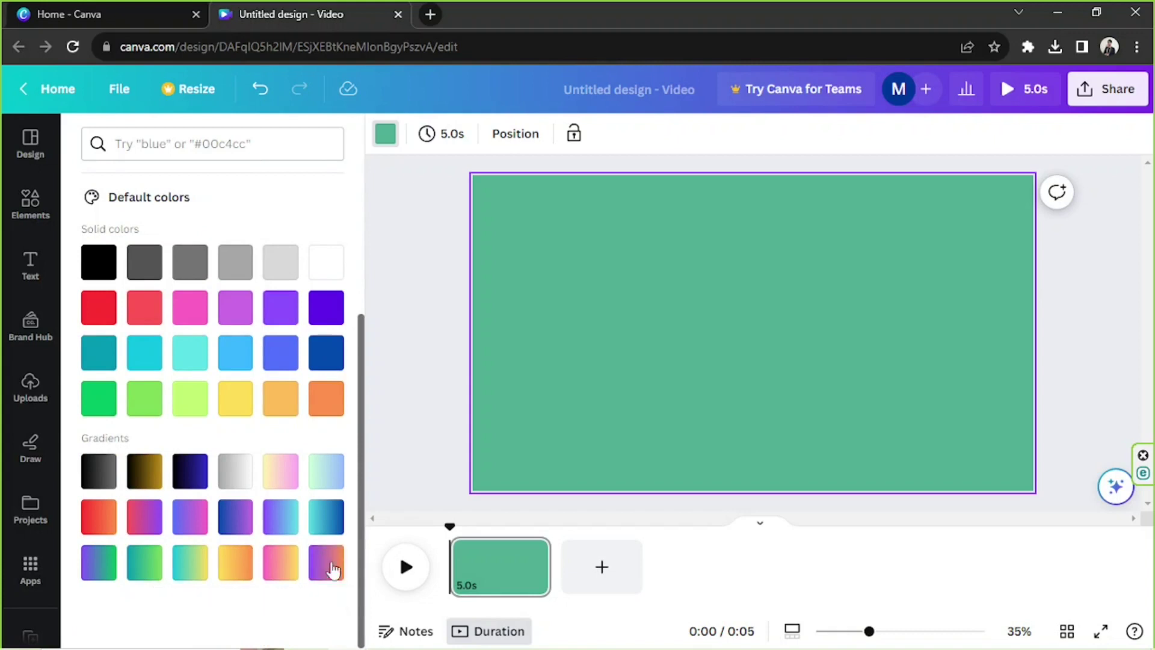
left_click(325, 565)
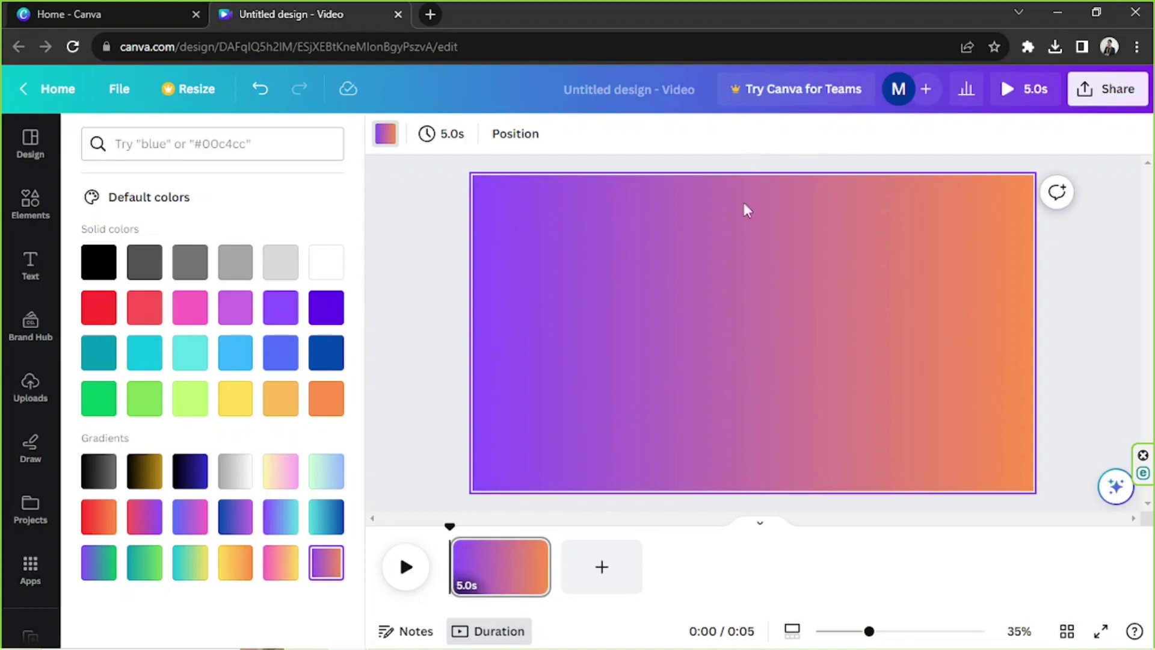
left_click(405, 301)
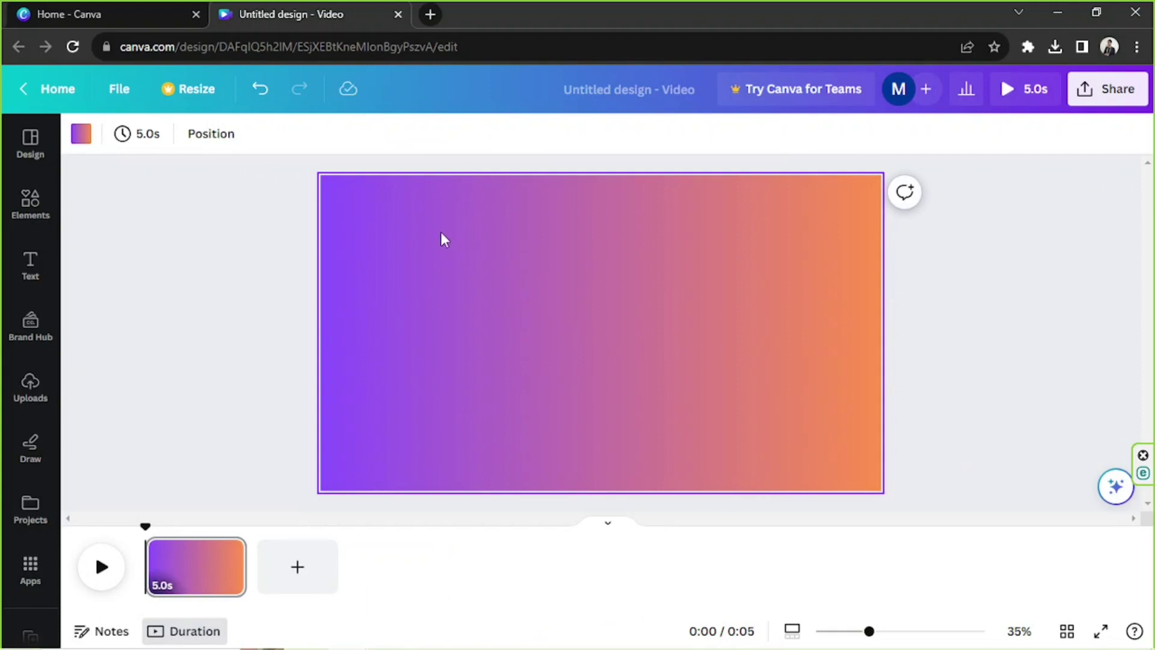
Search the elements for "phone" and add the first black notched phone frame to the page
left_click(37, 210)
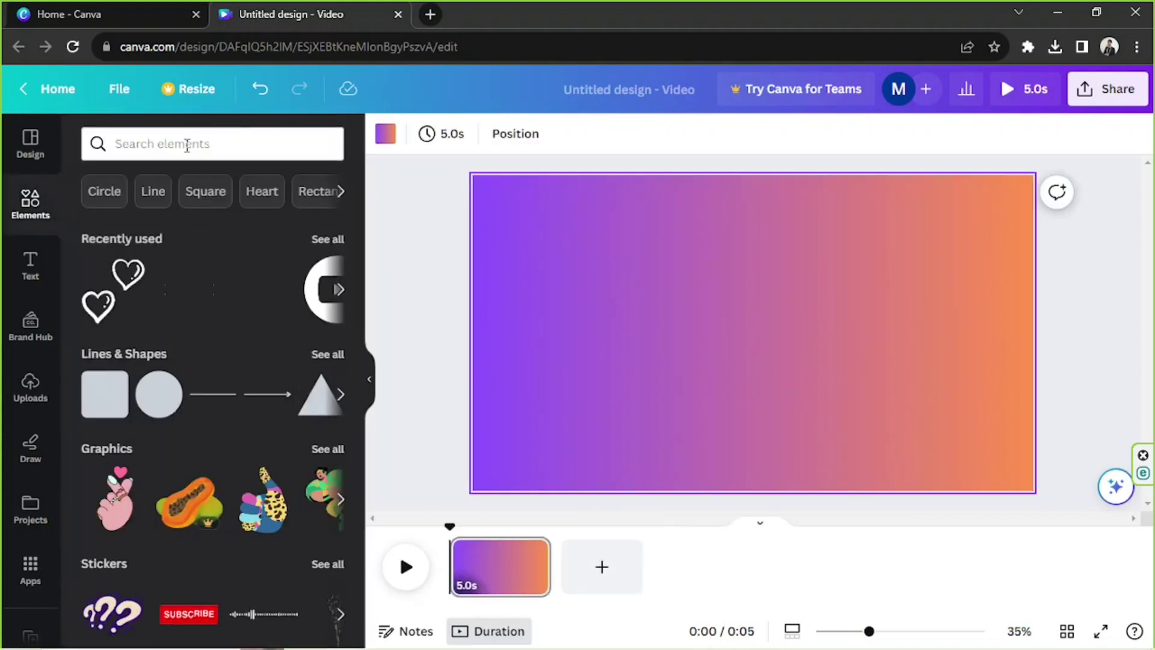
left_click(187, 145)
type("phon")
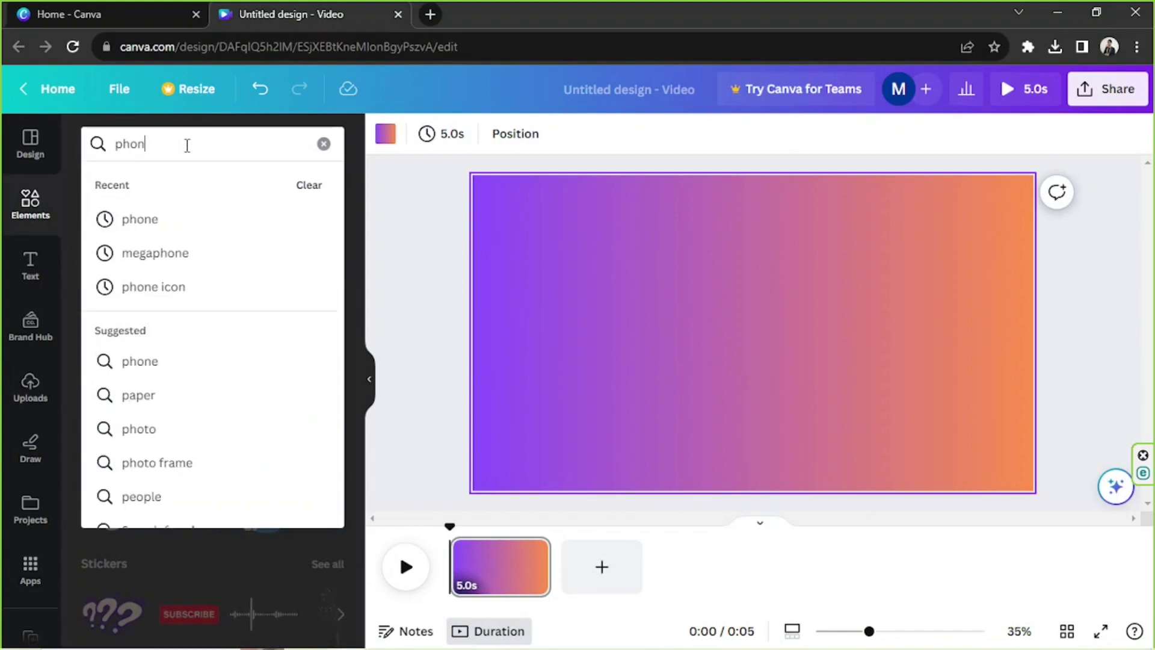
type("e")
key("Return")
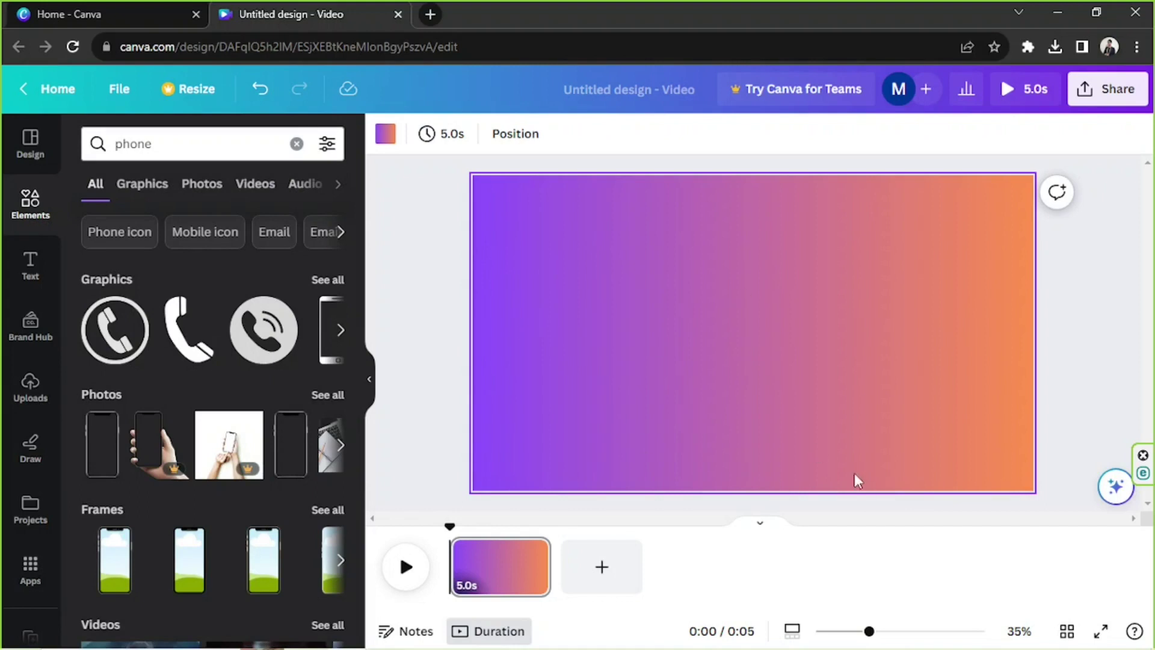
left_click(325, 509)
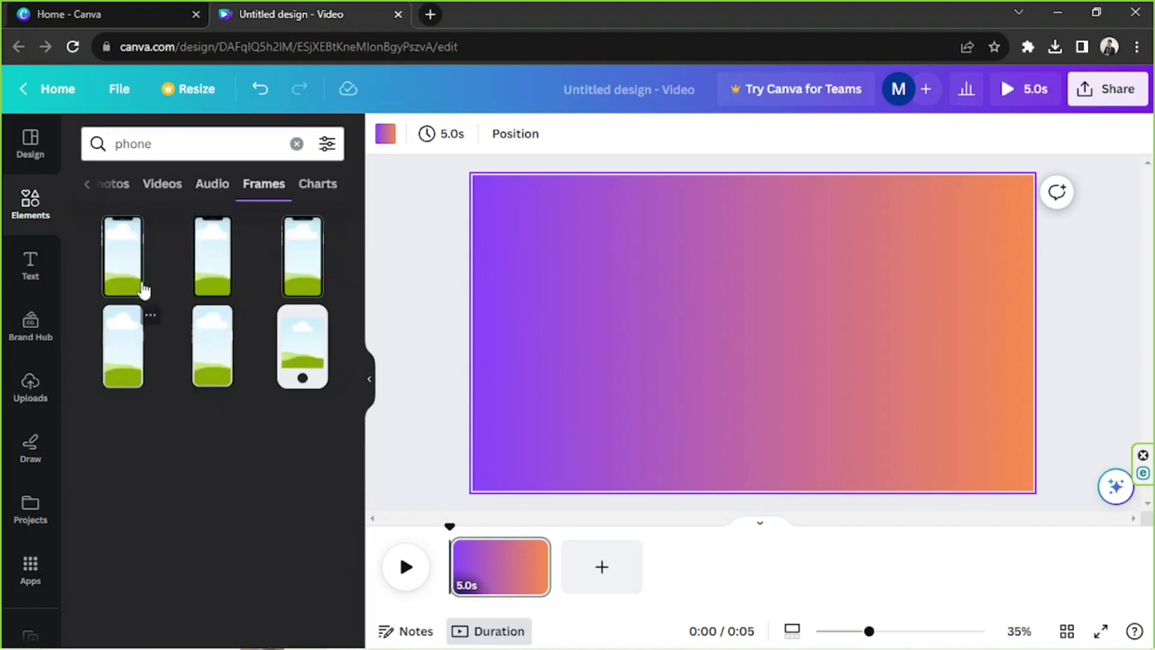
left_click(129, 270)
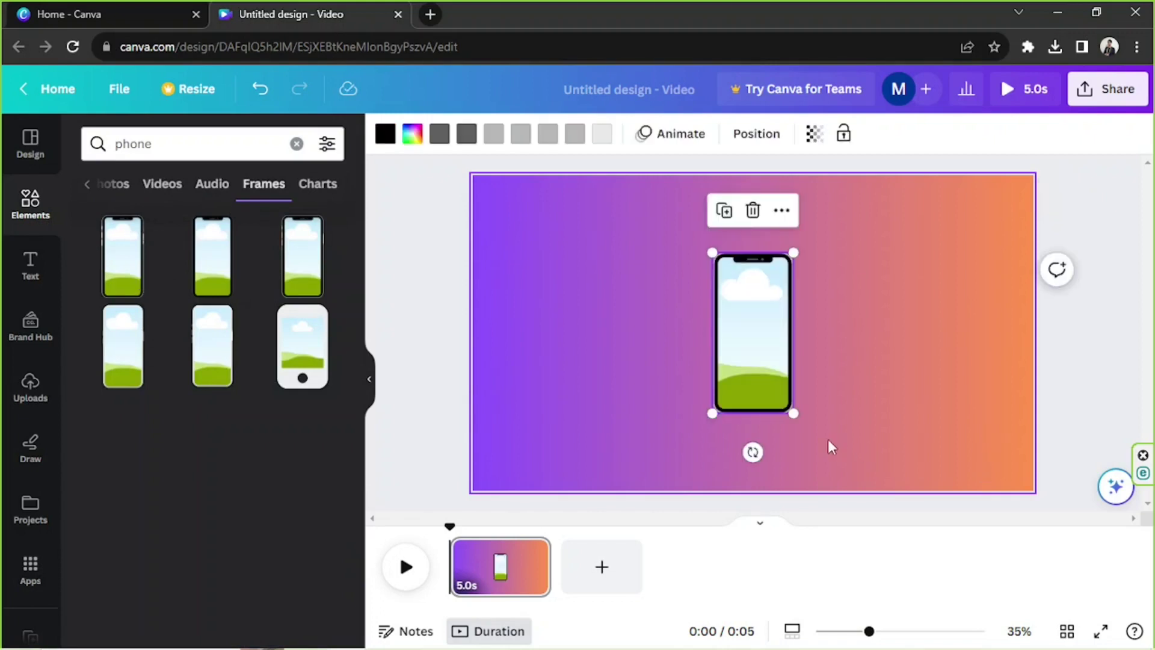
Enlarge the phone frame, move it to the page's left half, and deselect it
left_click_drag(788, 413, 818, 463)
left_click_drag(775, 390, 630, 363)
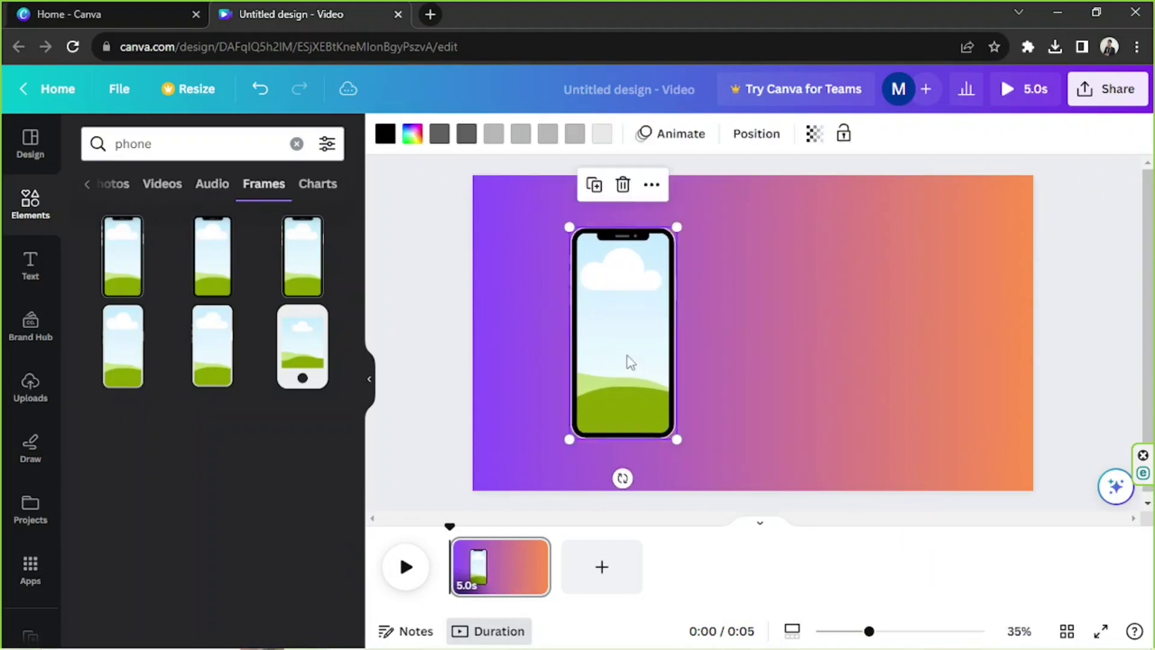
left_click(803, 303)
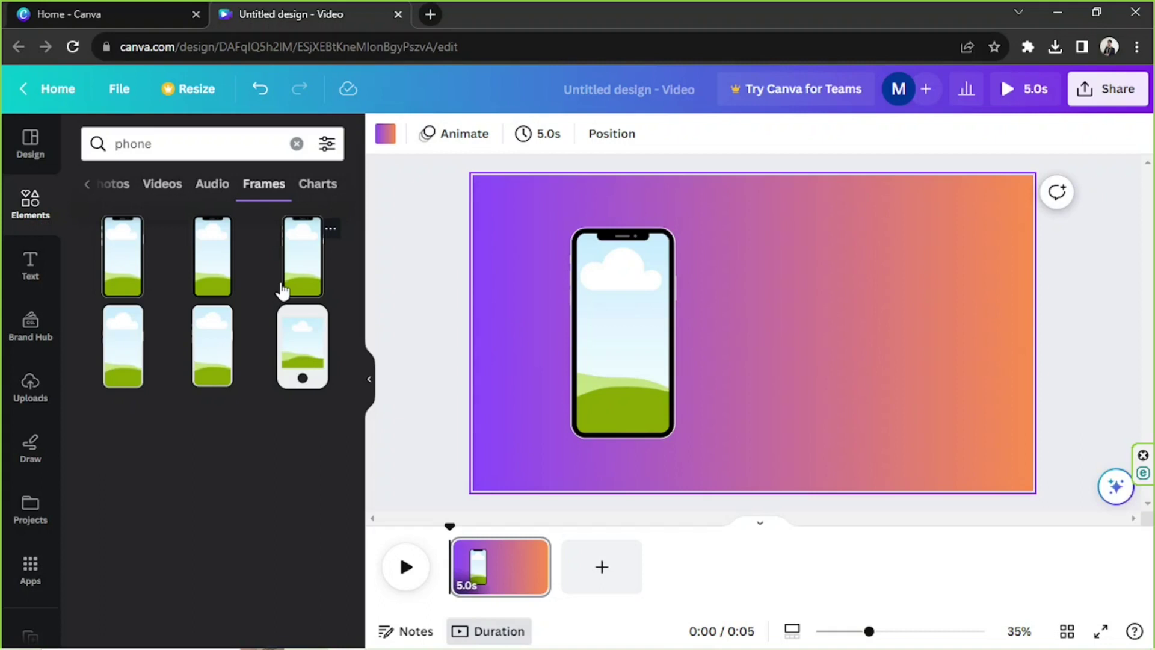
Try the two phone frames without a notch from the search results, deleting each one from the page again
left_click(224, 354)
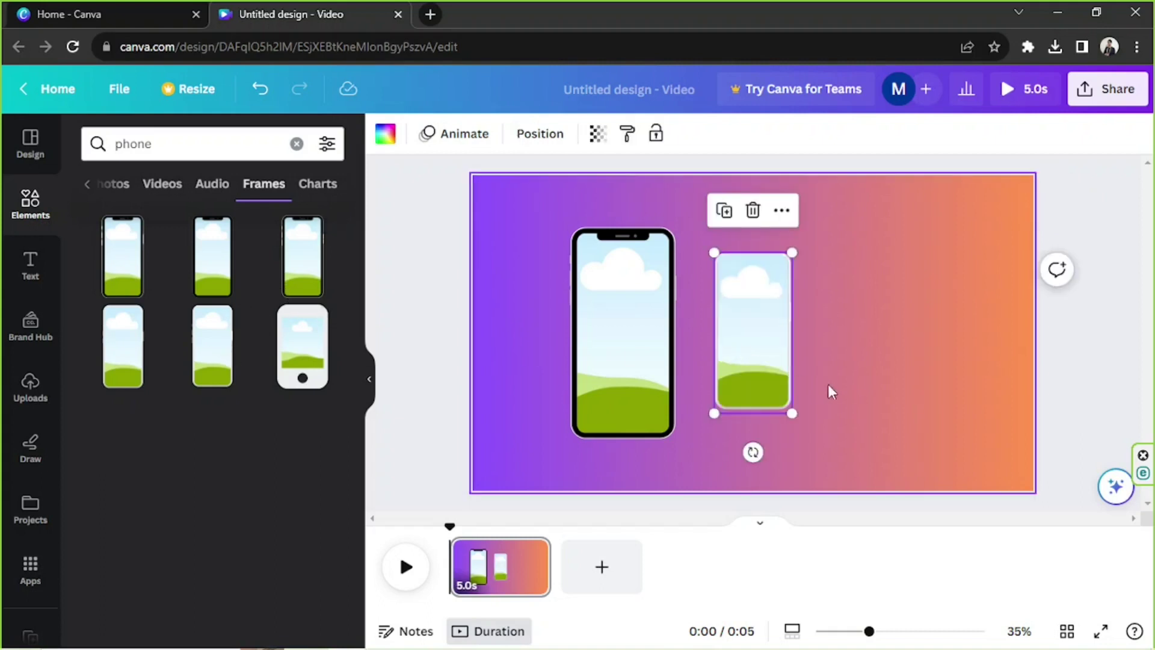
left_click(752, 210)
left_click(124, 346)
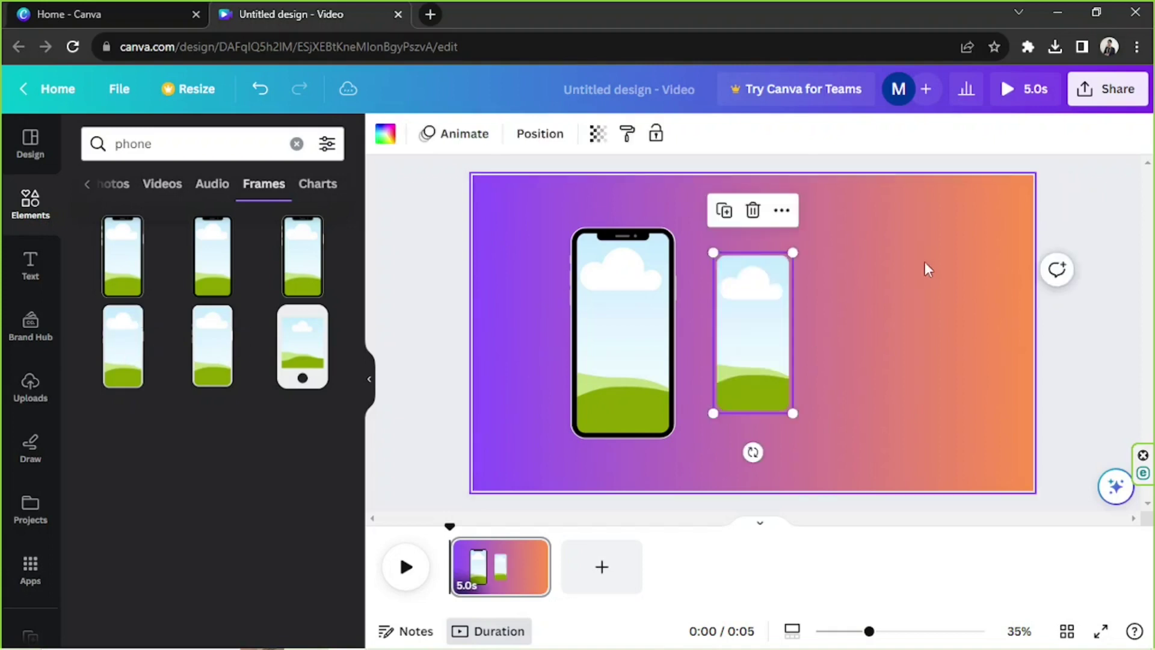
left_click(857, 279)
left_click(779, 373)
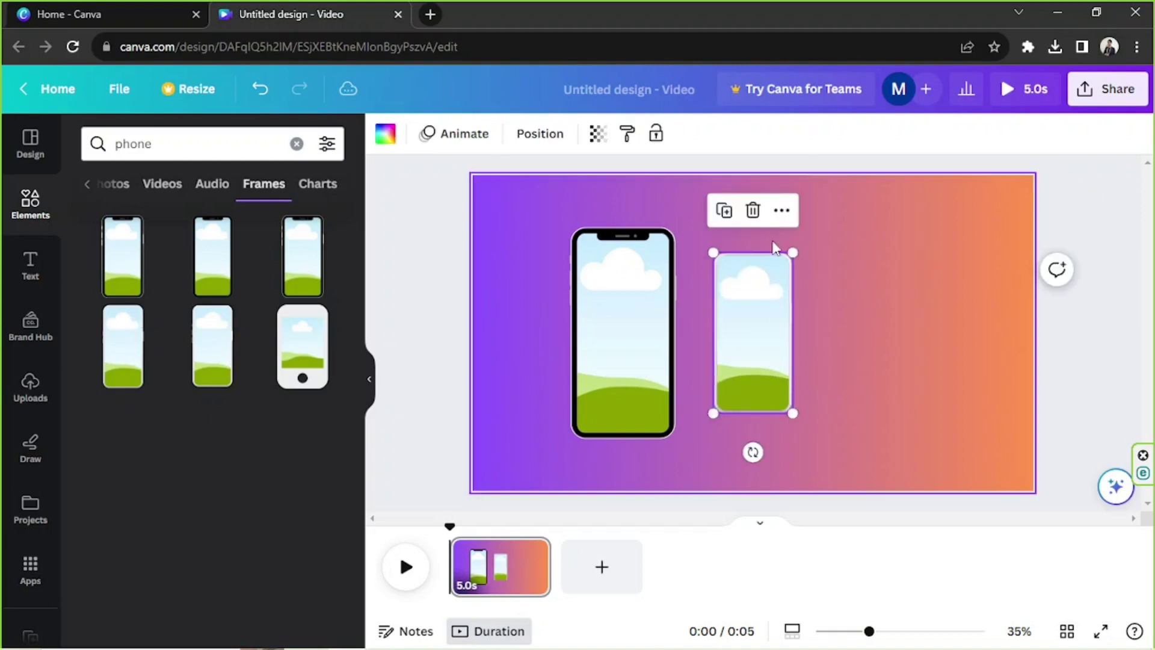
left_click(753, 210)
Add the second black notched phone frame beside the first phone and enlarge it to the same height
left_click(222, 287)
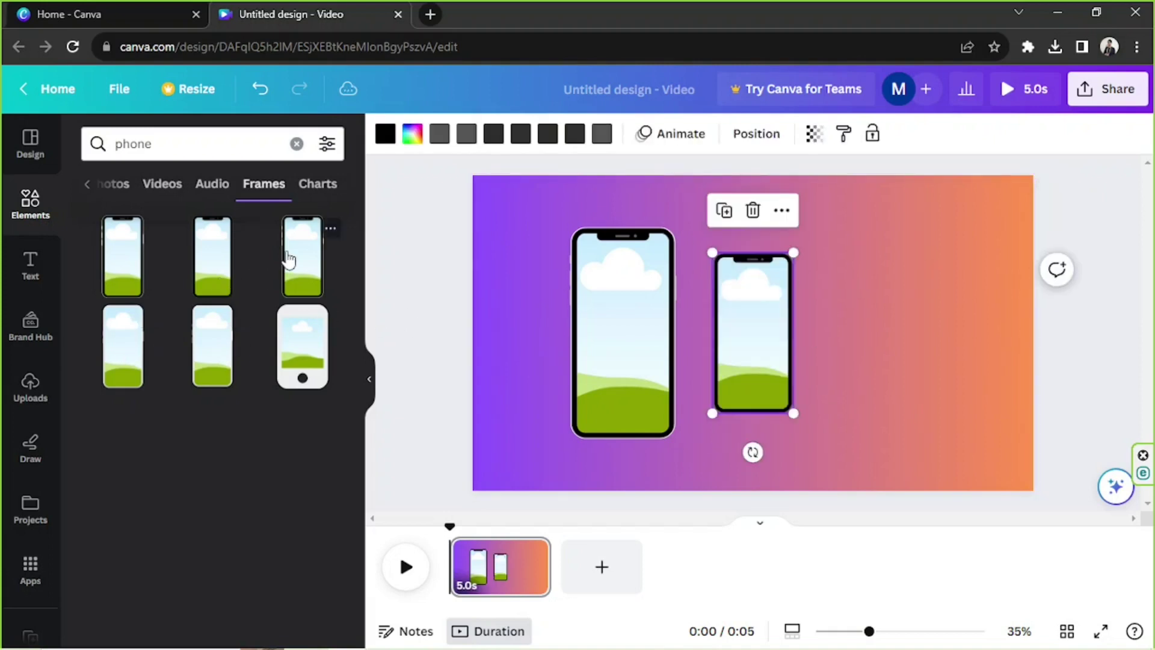
left_click_drag(755, 359, 726, 335)
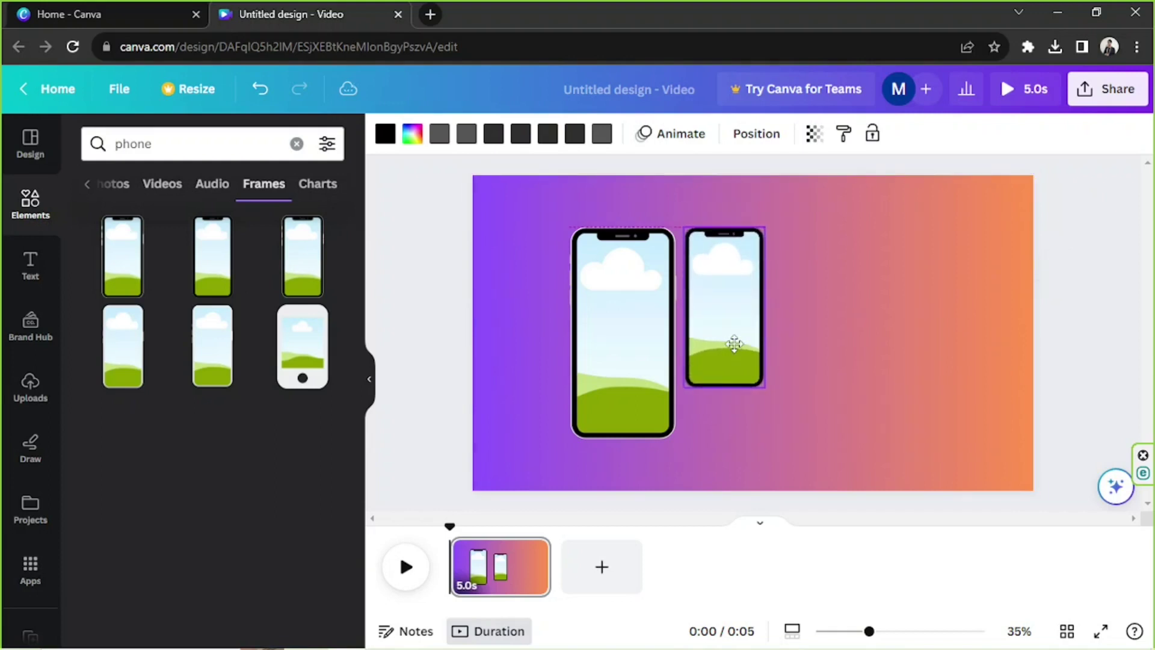
left_click_drag(765, 385, 791, 440)
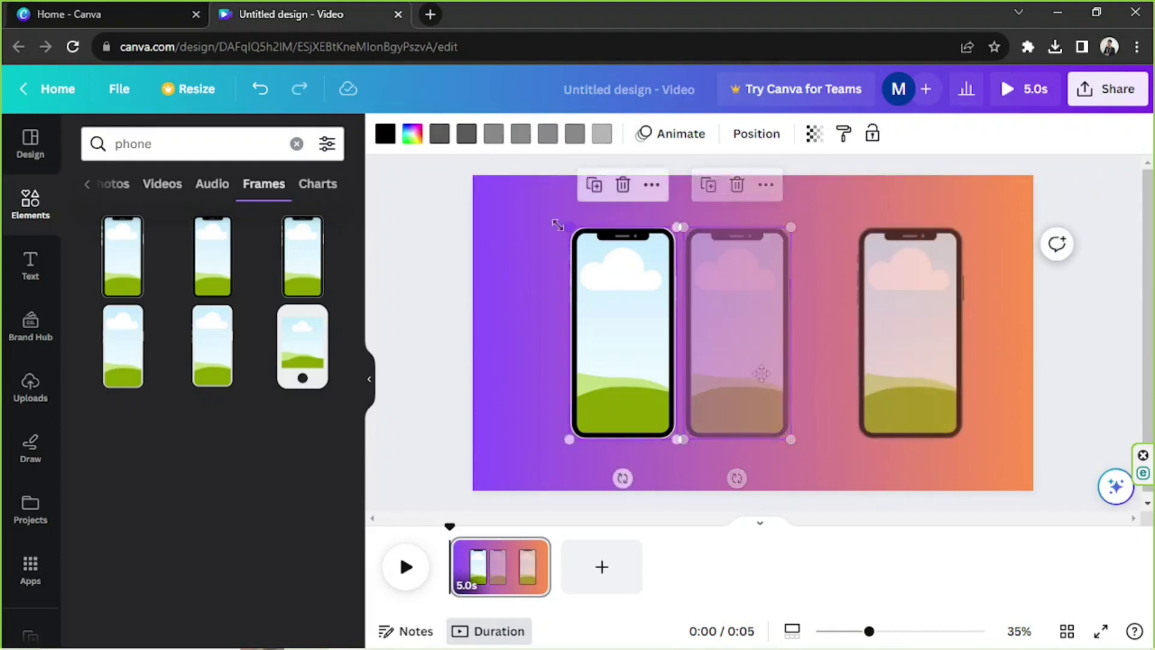
Enlarge both phone frames further to a matching size, placing the second one directly beside the first
left_click_drag(572, 229, 560, 199)
left_click_drag(634, 311, 628, 325)
left_click_drag(920, 319, 748, 301)
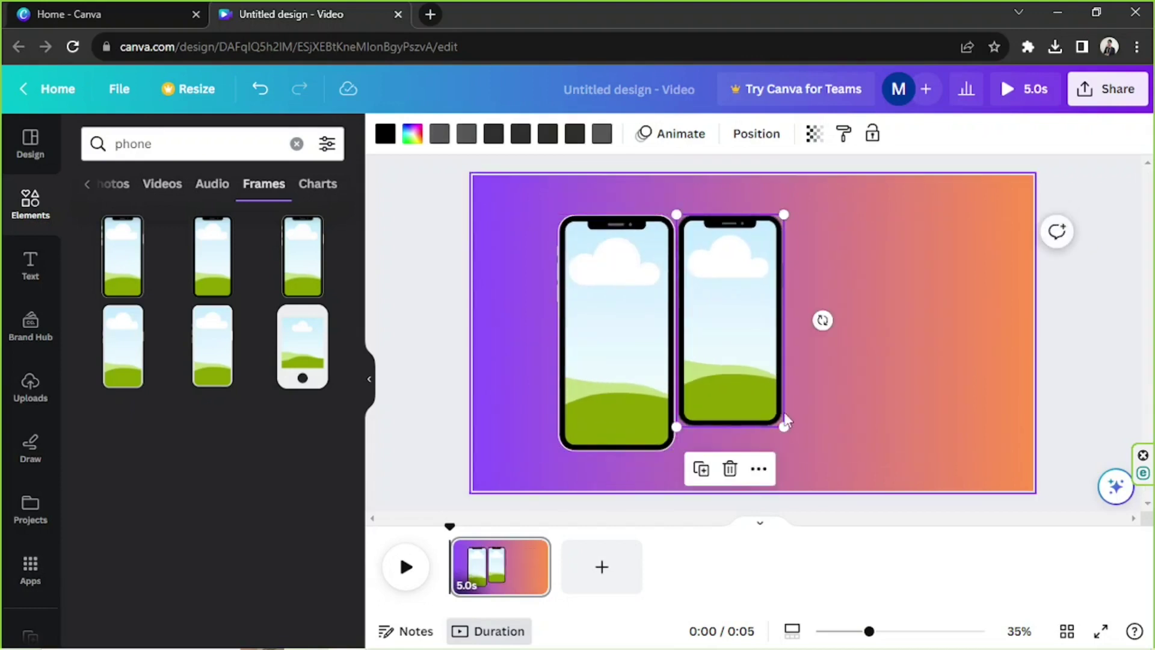
left_click_drag(783, 419, 795, 444)
Spread the two phones toward opposite sides of the page and center the pair
left_click_drag(756, 387, 908, 382)
mouse_move(628, 381)
left_mouse_down()
mouse_move(624, 400)
mouse_move(609, 391)
left_mouse_up()
left_click(515, 358)
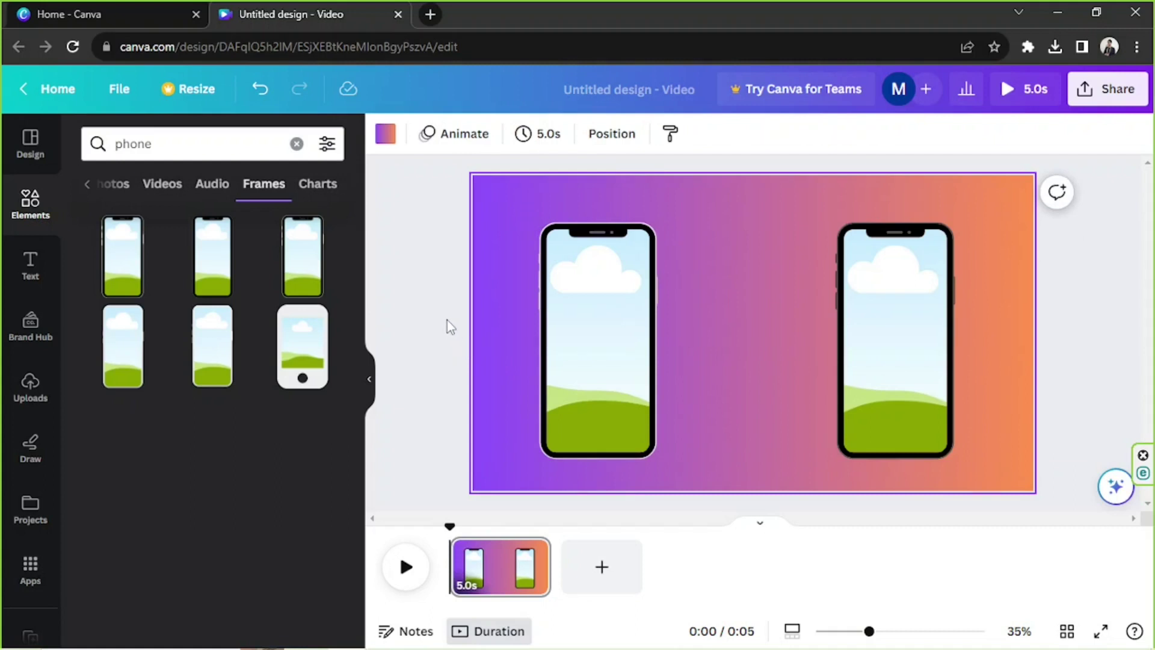
left_click_drag(447, 320, 994, 393)
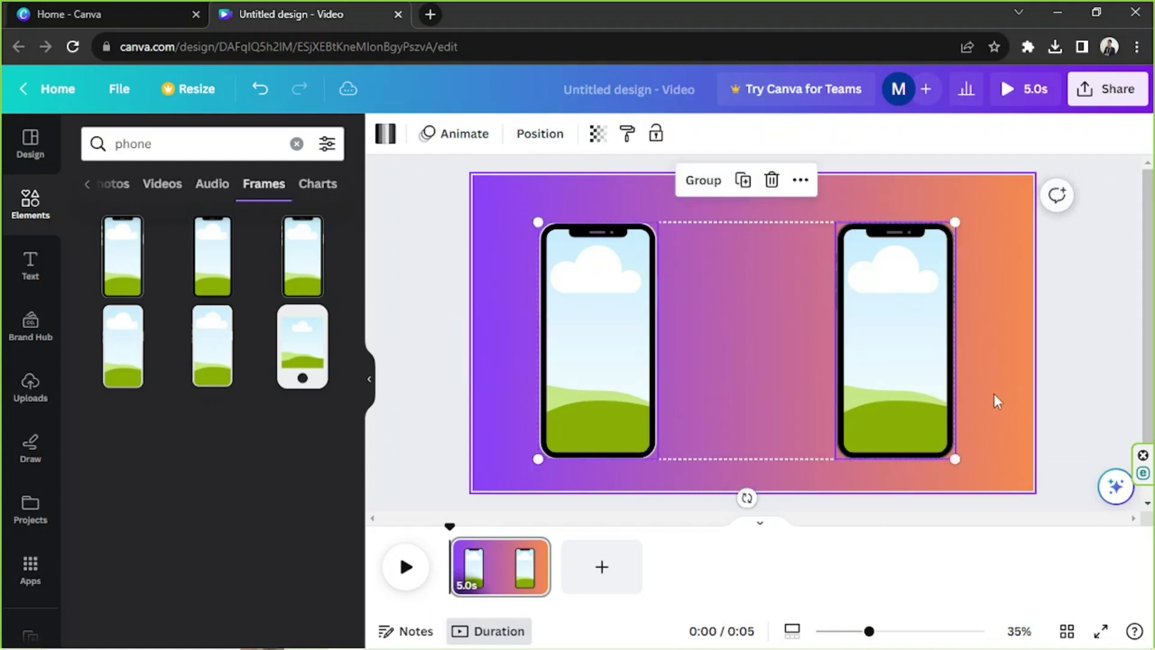
left_click_drag(767, 362, 774, 351)
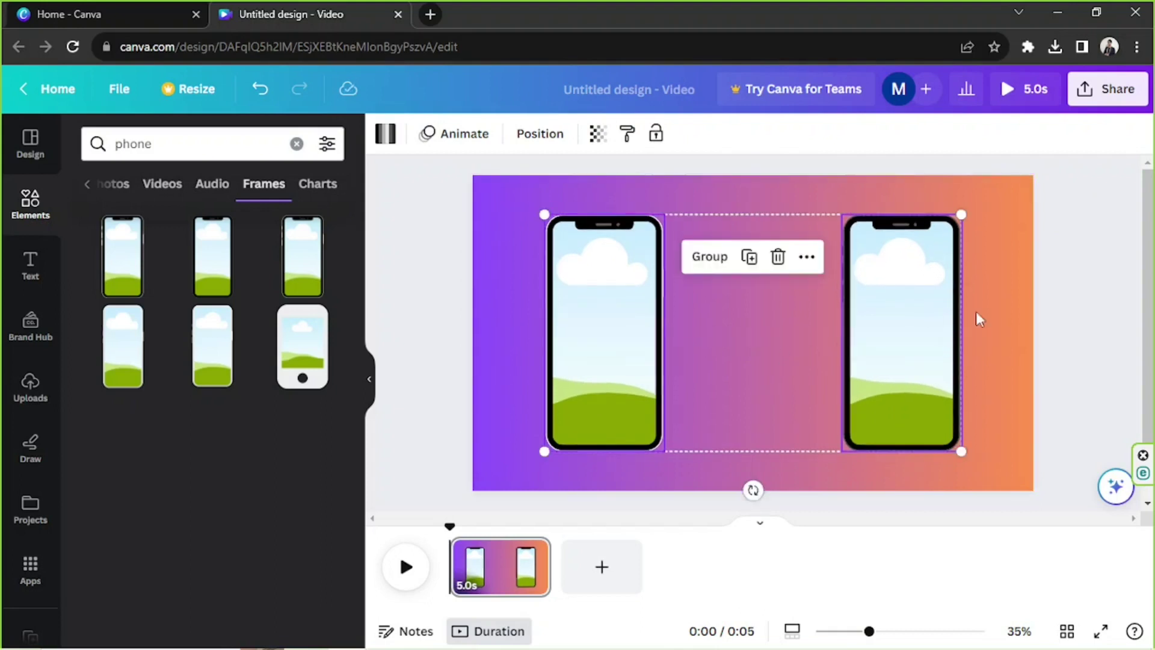
left_click(1070, 286)
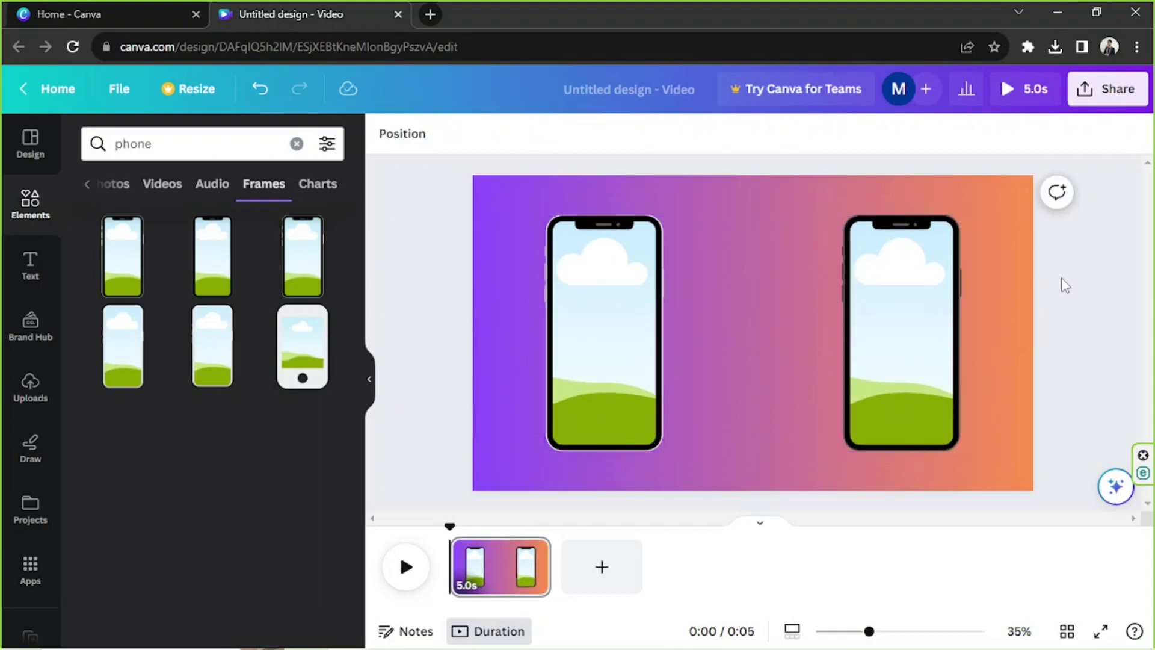
Bring the two phones close together in the middle of the page and center them as a pair
left_click(717, 359)
left_click_drag(638, 363, 703, 354)
left_click_drag(899, 356, 794, 345)
left_click(919, 326)
left_click_drag(543, 244, 857, 390)
mouse_move(742, 394)
left_mouse_down()
mouse_move(778, 392)
mouse_move(756, 388)
left_mouse_up()
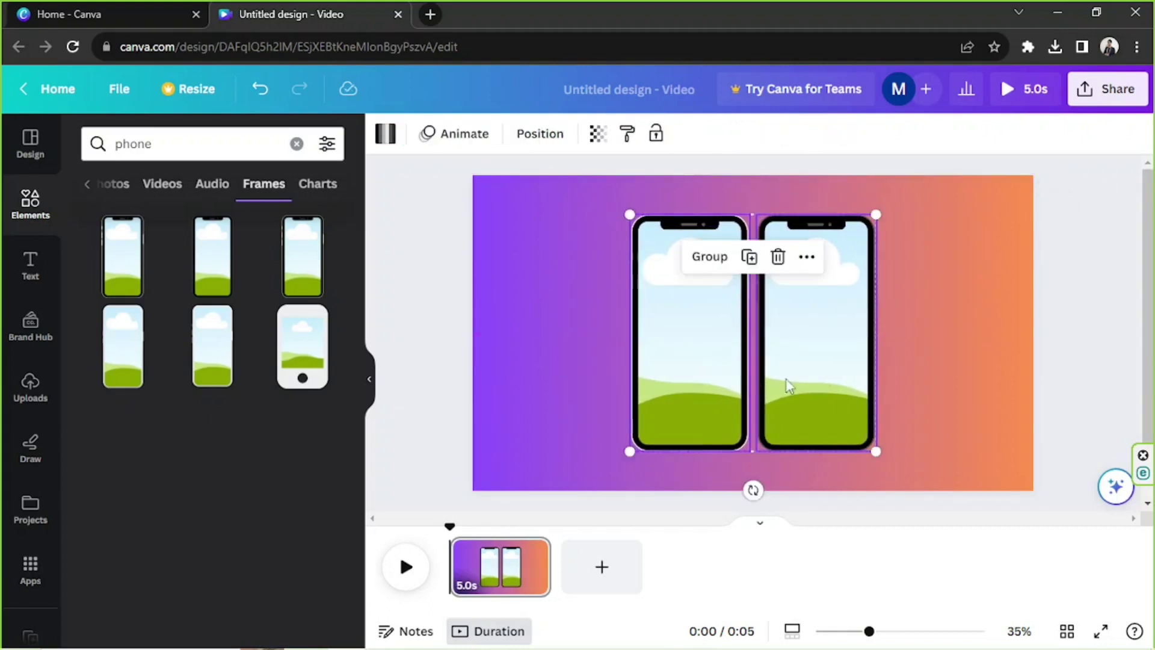
left_click(965, 313)
Move both phones together down to the lower part of the page, keeping them horizontally centered
left_click(742, 335)
left_click(812, 348, "shift")
left_click_drag(812, 348, 812, 375)
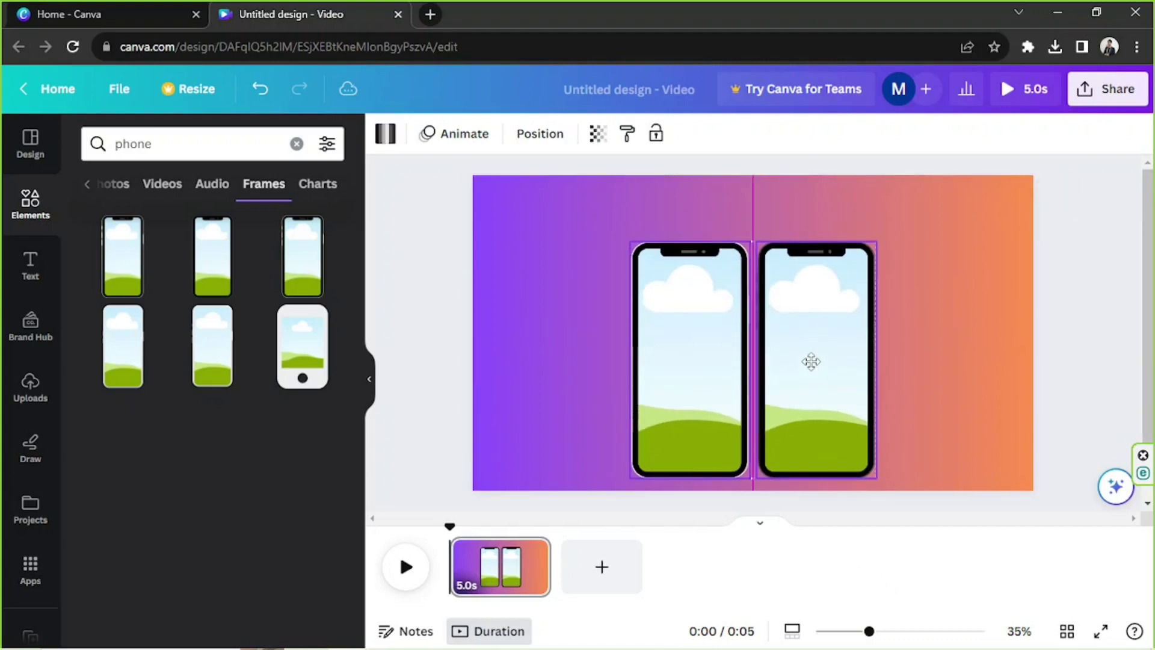
left_click(933, 340)
Open the uploads library to view the media files available for the phone frames
left_click(710, 406)
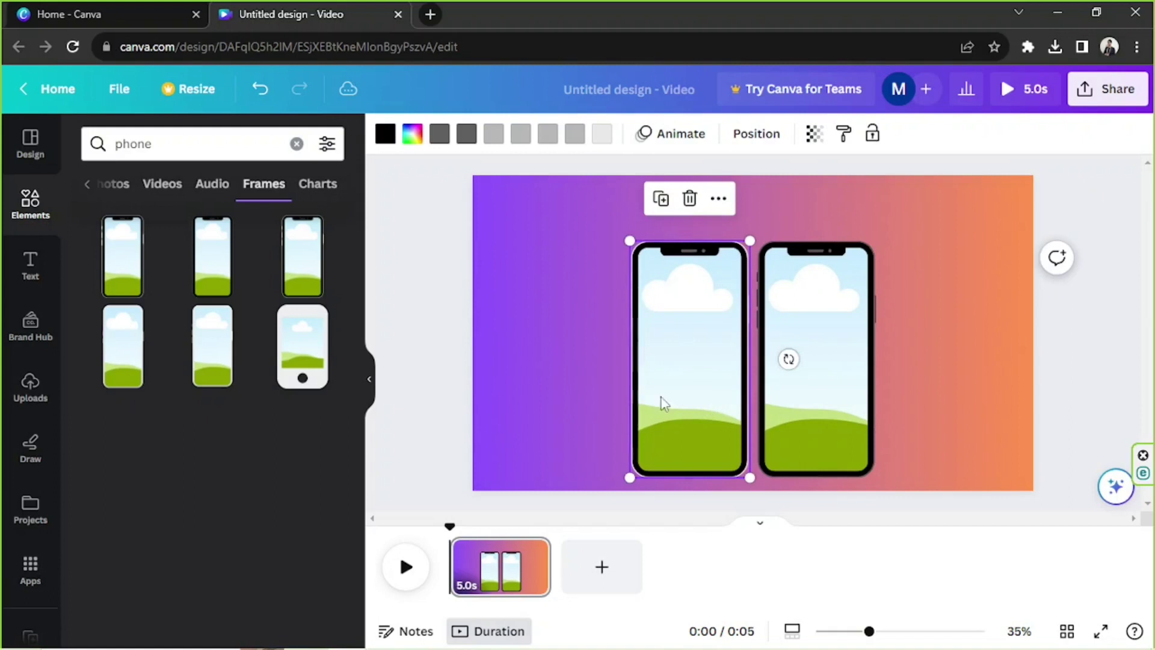
left_click(27, 397)
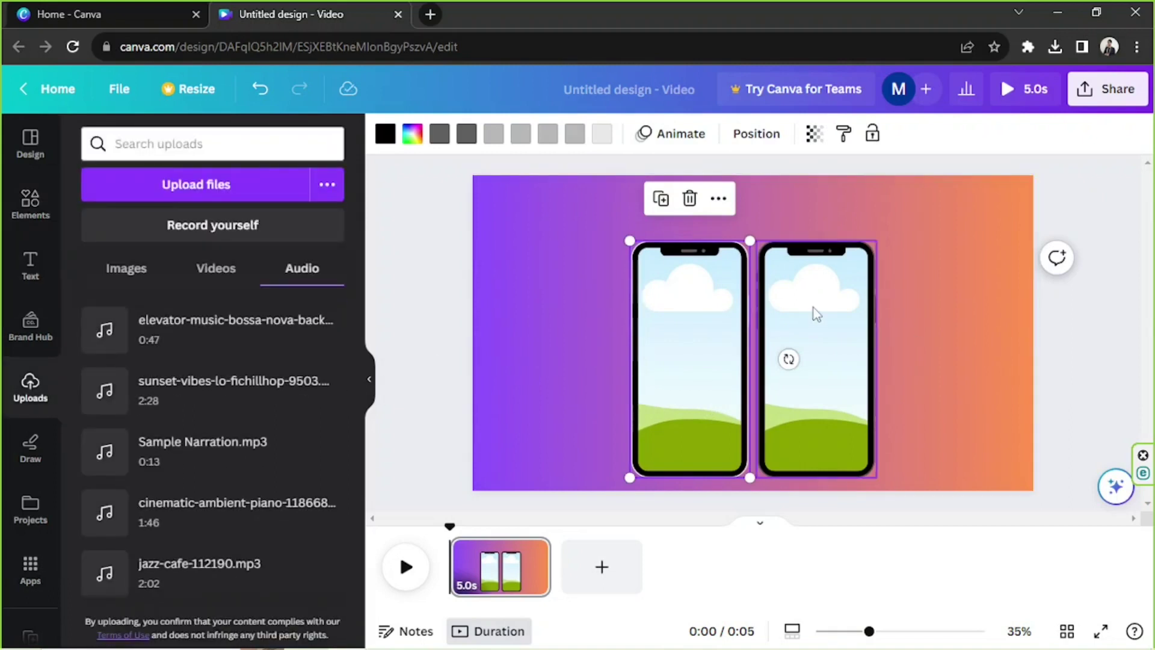
left_click(781, 313)
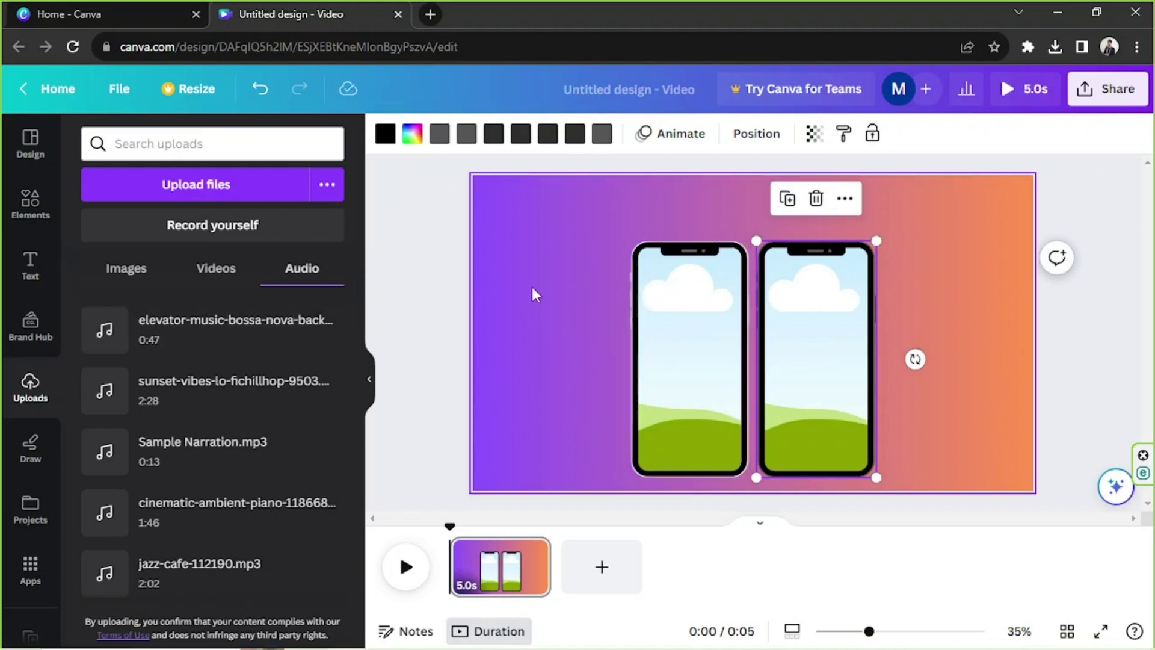
left_click(643, 290)
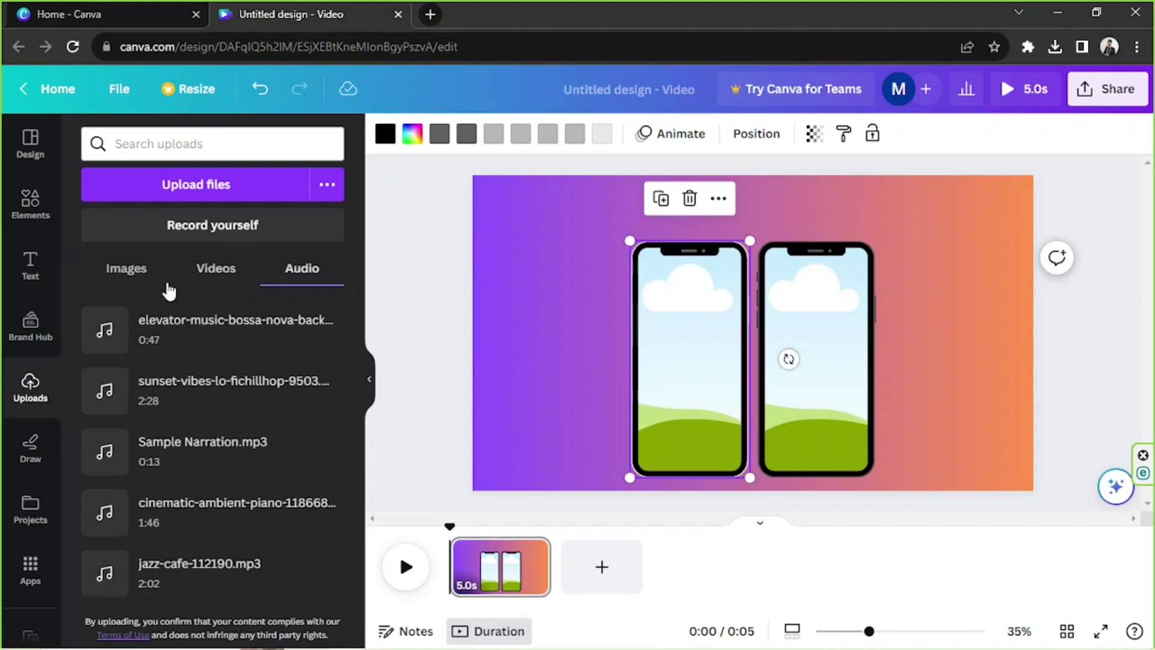
Search the elements for "frames" and browse the full list of frame results
left_click(42, 207)
left_click(263, 186)
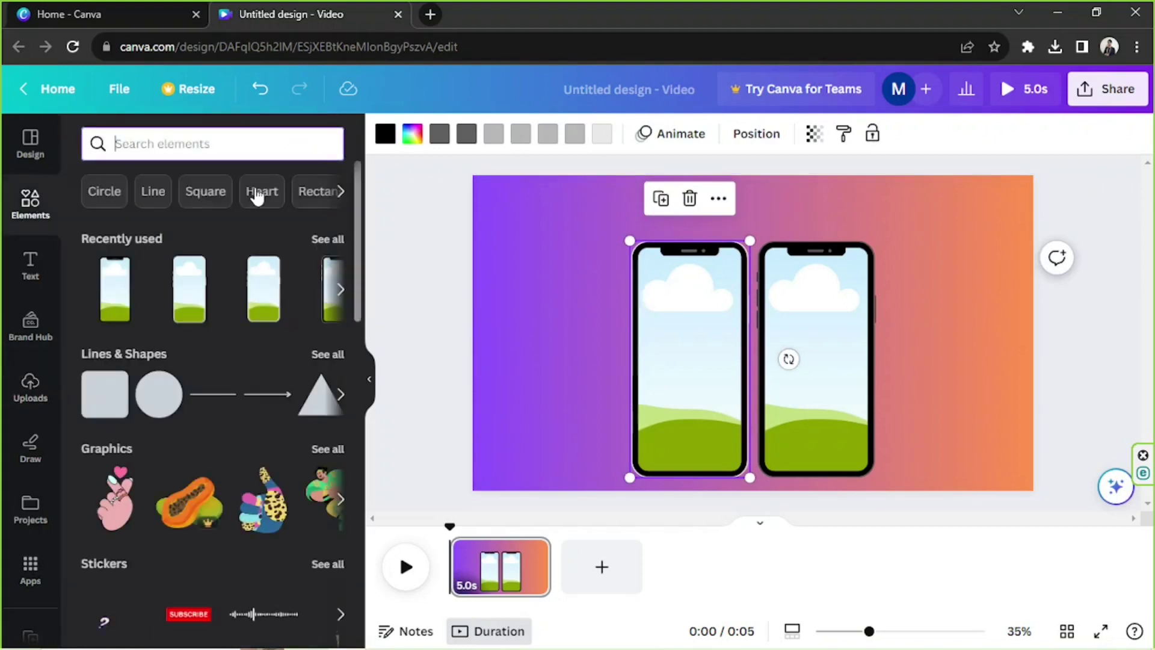
type("fram")
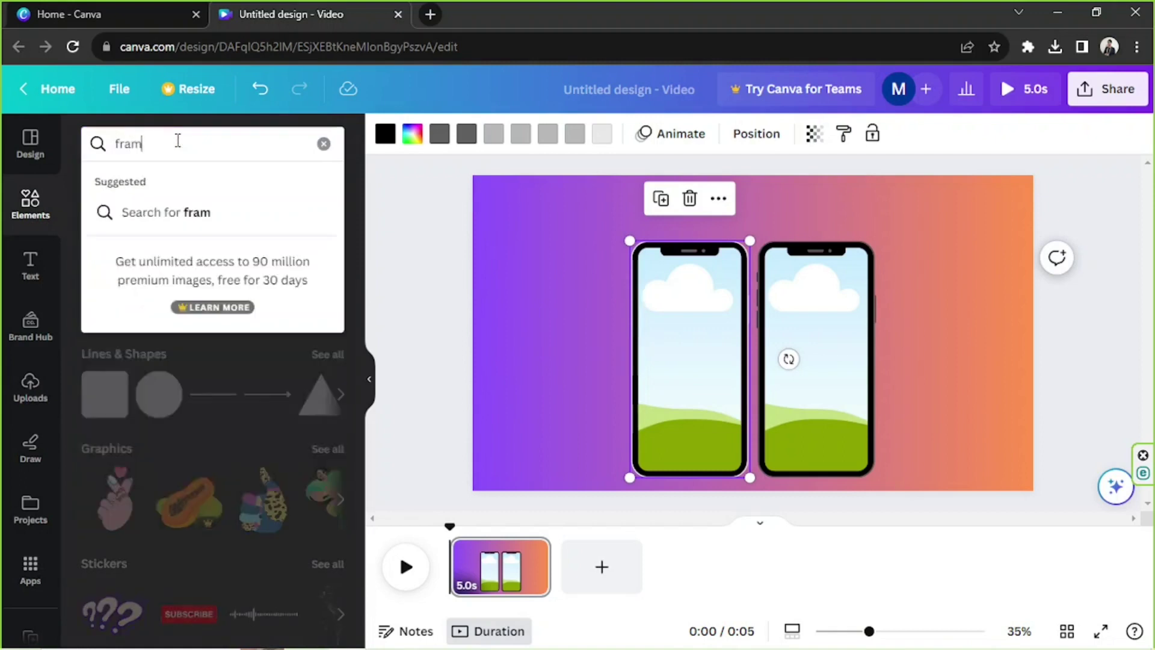
type("es")
key("Return")
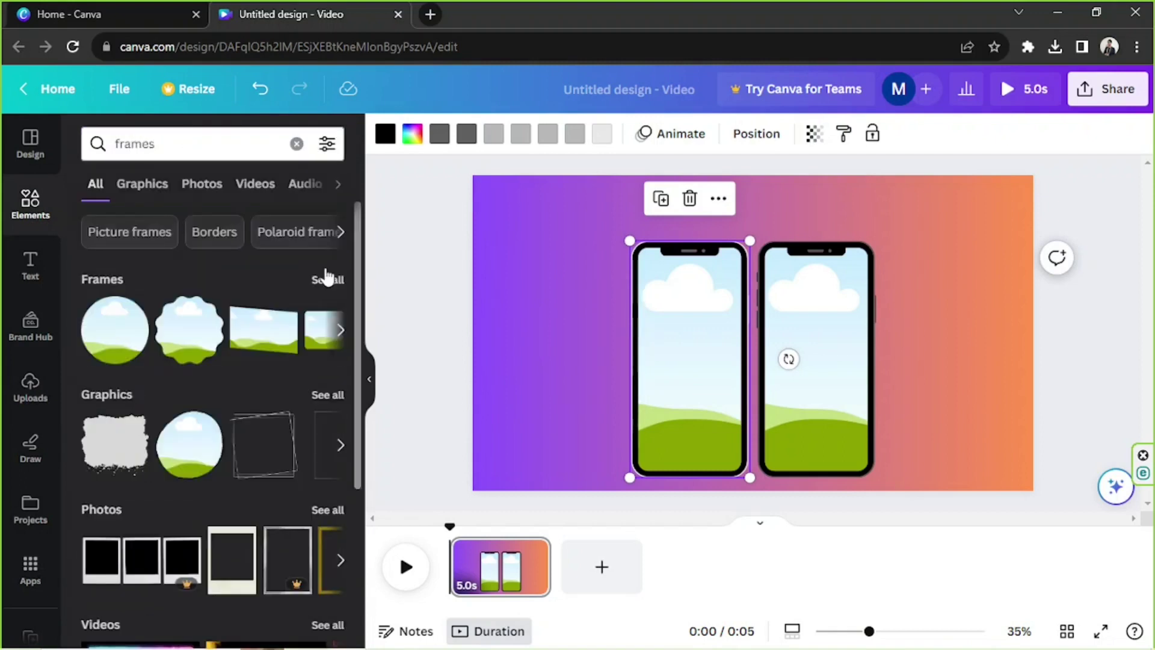
left_click(325, 277)
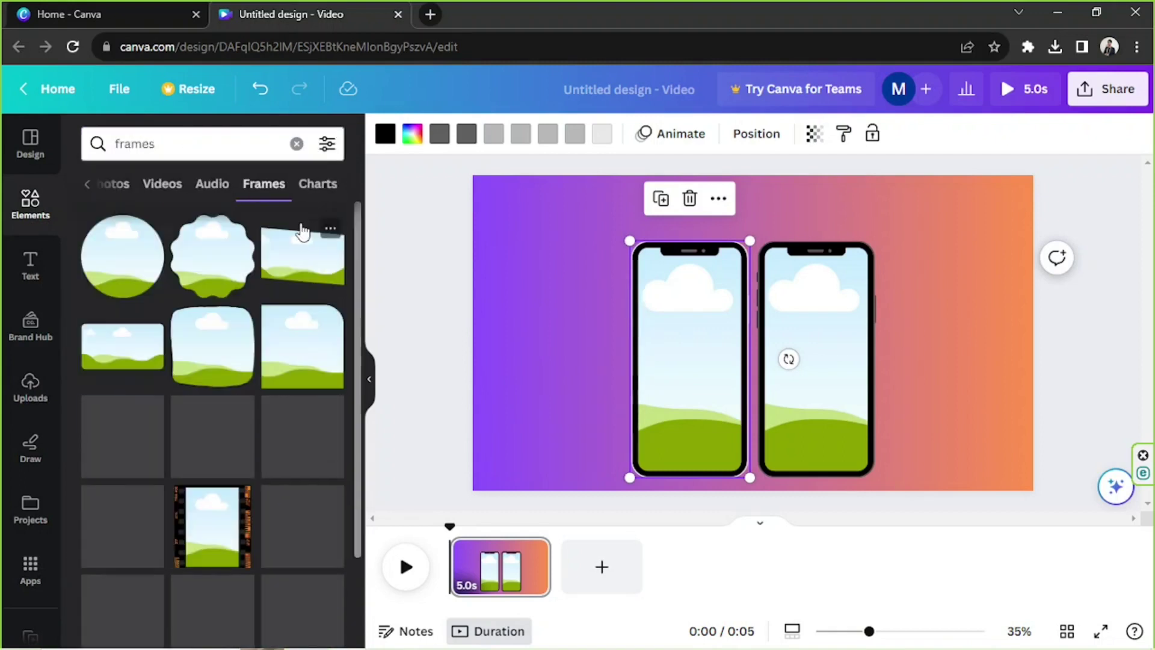
left_click(786, 347)
left_click(702, 346)
left_click(794, 343)
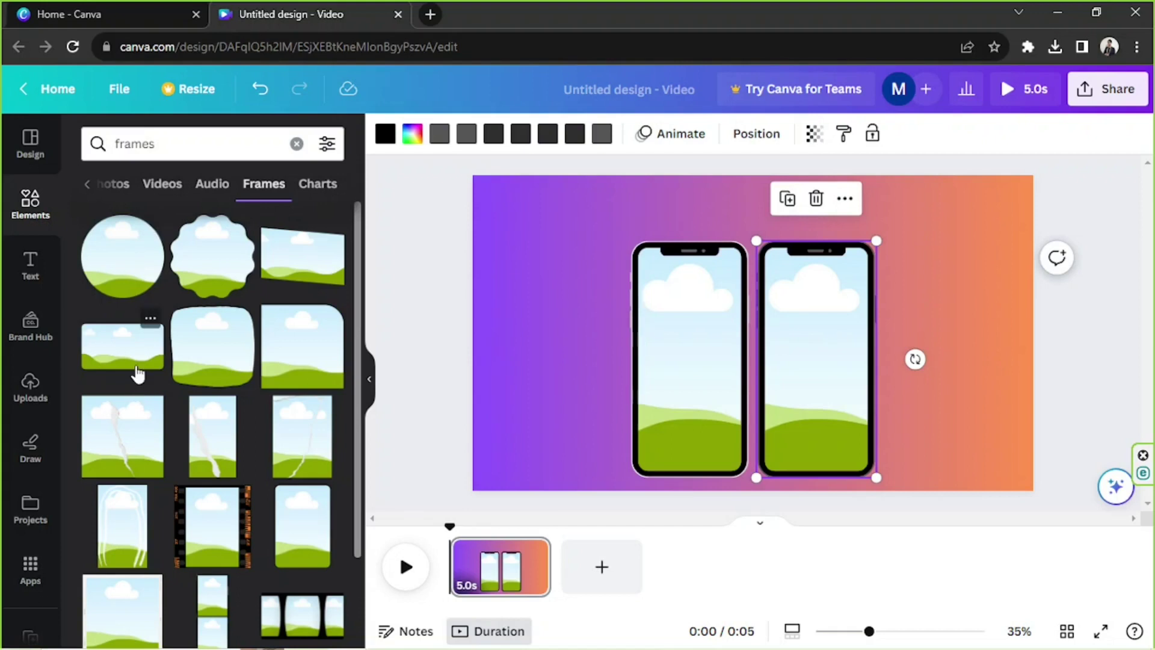
scroll(137, 371, "down", 3)
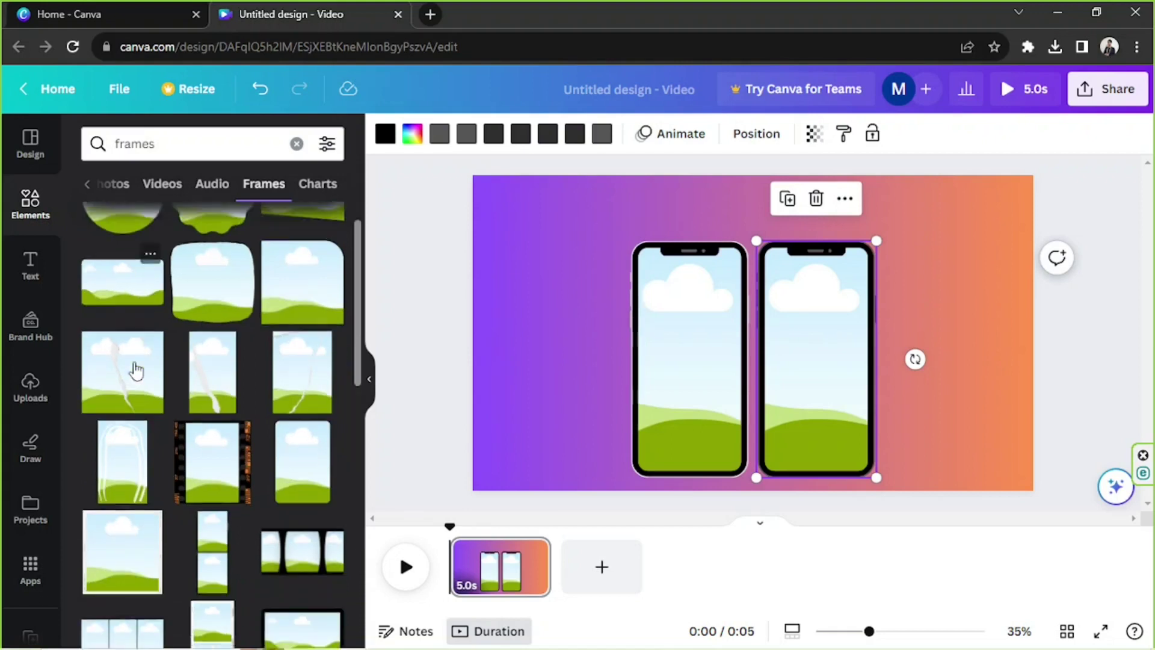
scroll(137, 370, "up", 3)
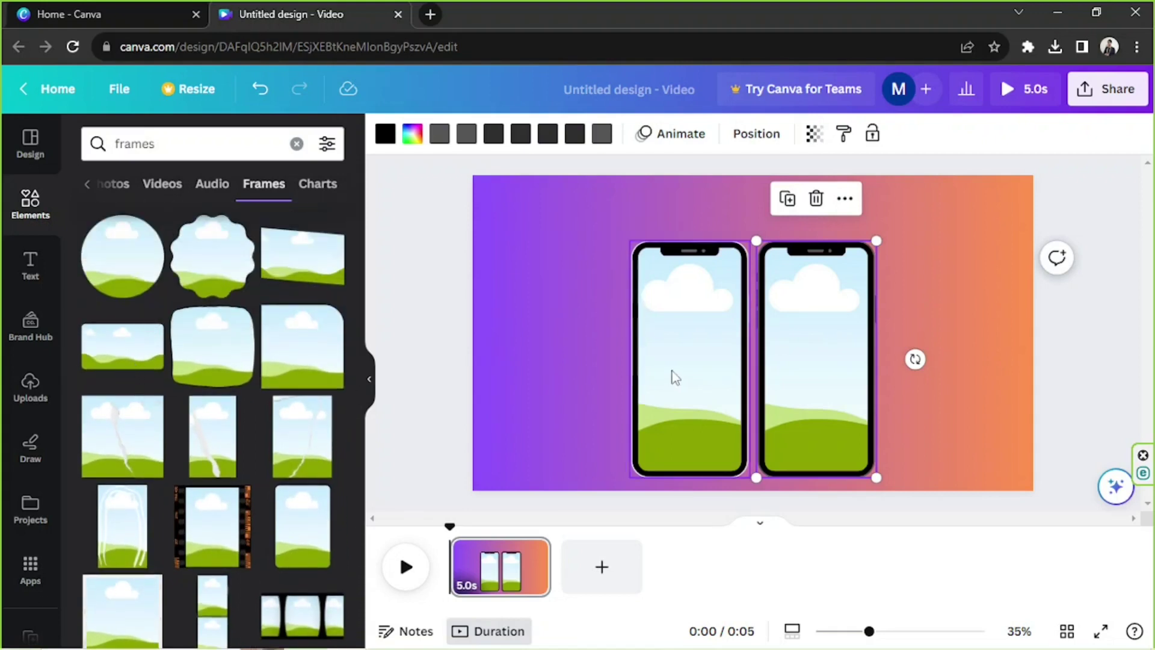
left_click(1114, 241)
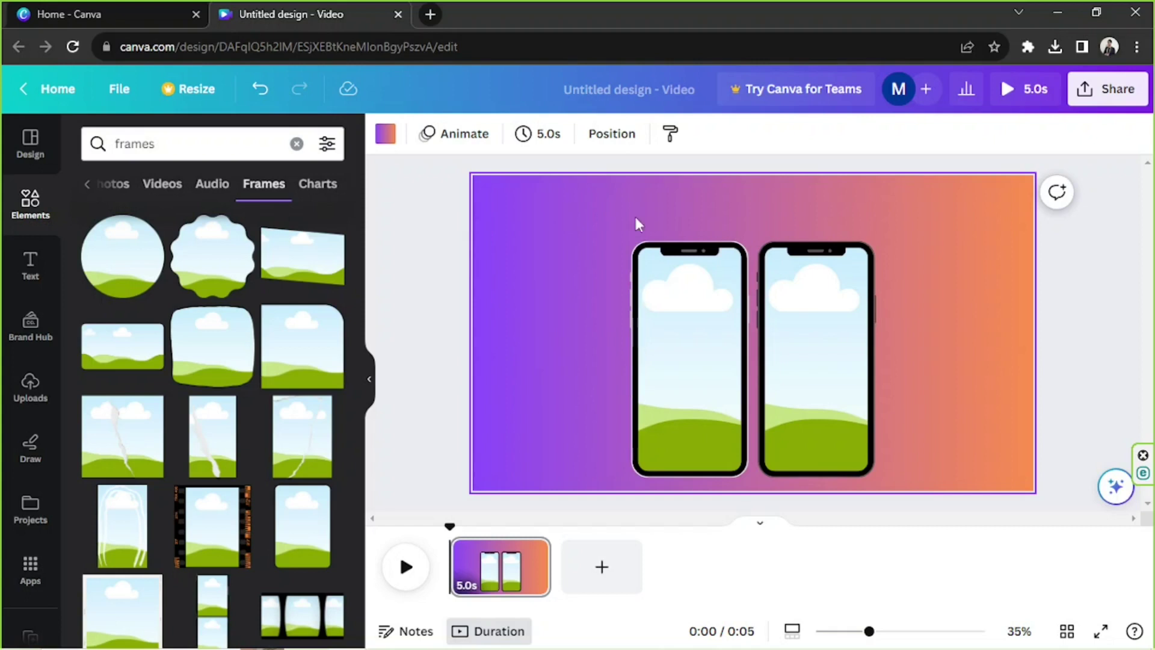
Widen the gap between the two phones slightly and recenter the pair horizontally on the page
left_click_drag(781, 276, 796, 276)
left_click_drag(579, 225, 821, 361)
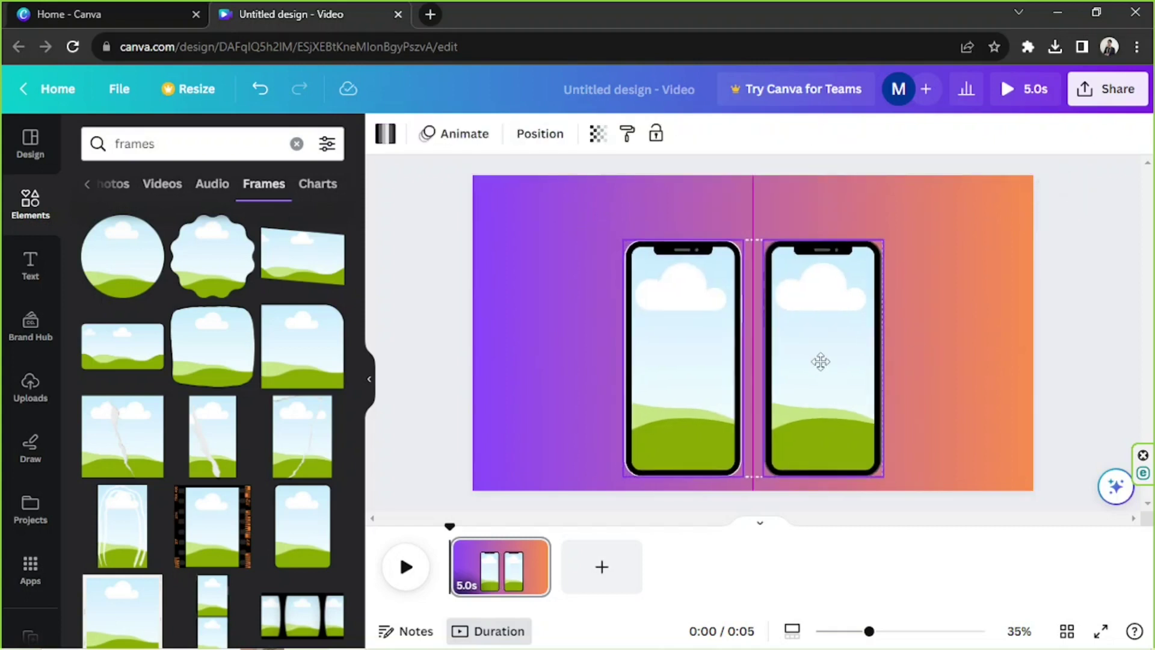
left_click(954, 340)
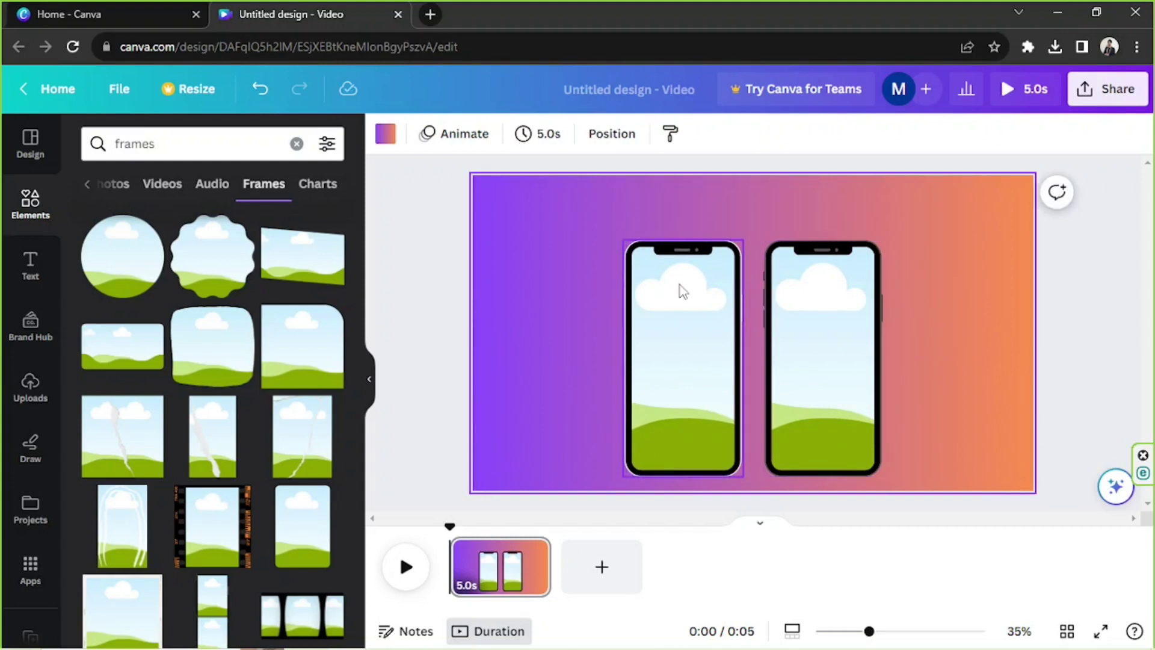
Add a line, rotate it to vertical, and center it between the phones, extending it down to their bottom edges
key("l")
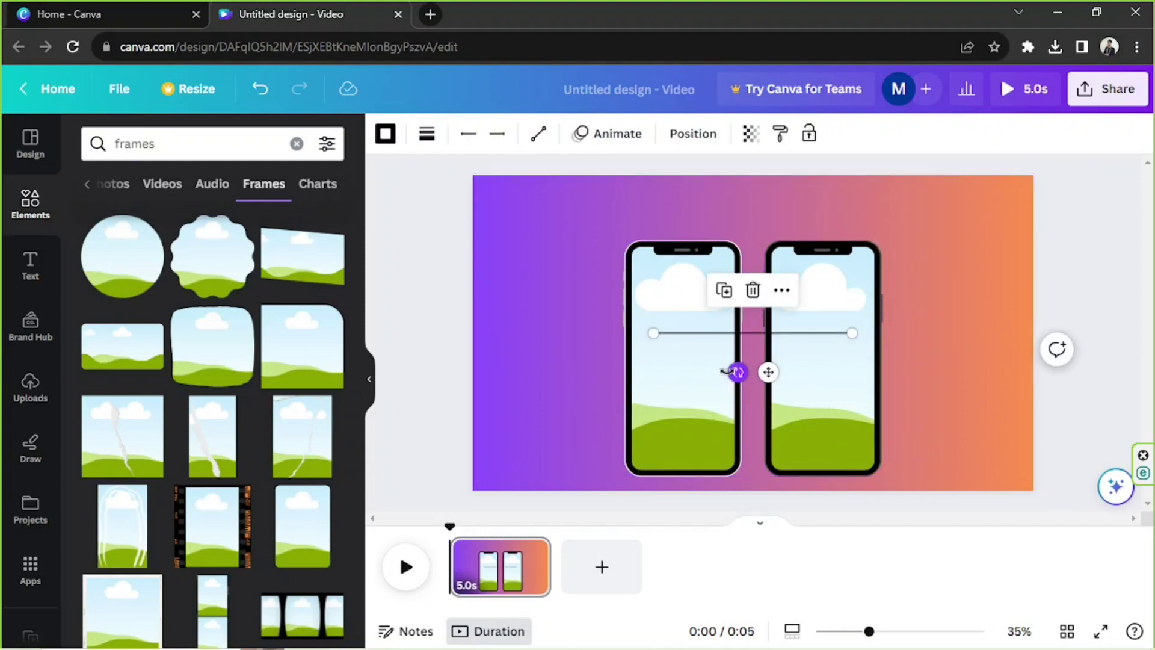
left_click_drag(729, 377, 718, 332)
left_click_drag(750, 234, 752, 207)
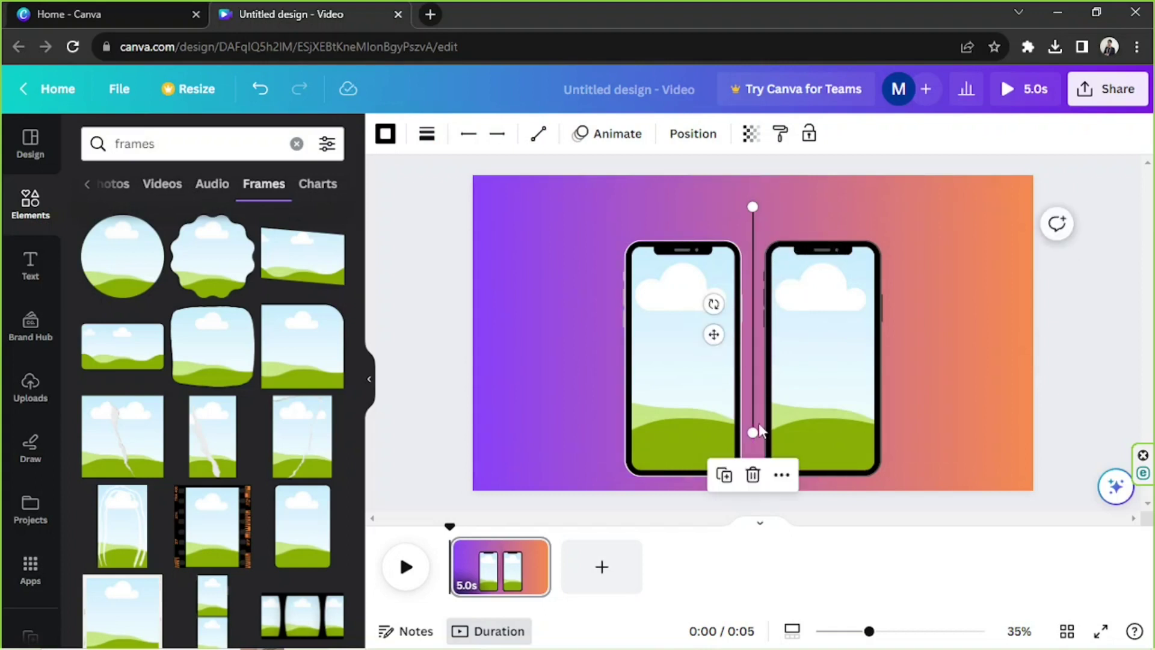
left_click_drag(752, 443, 752, 476)
left_click(940, 331)
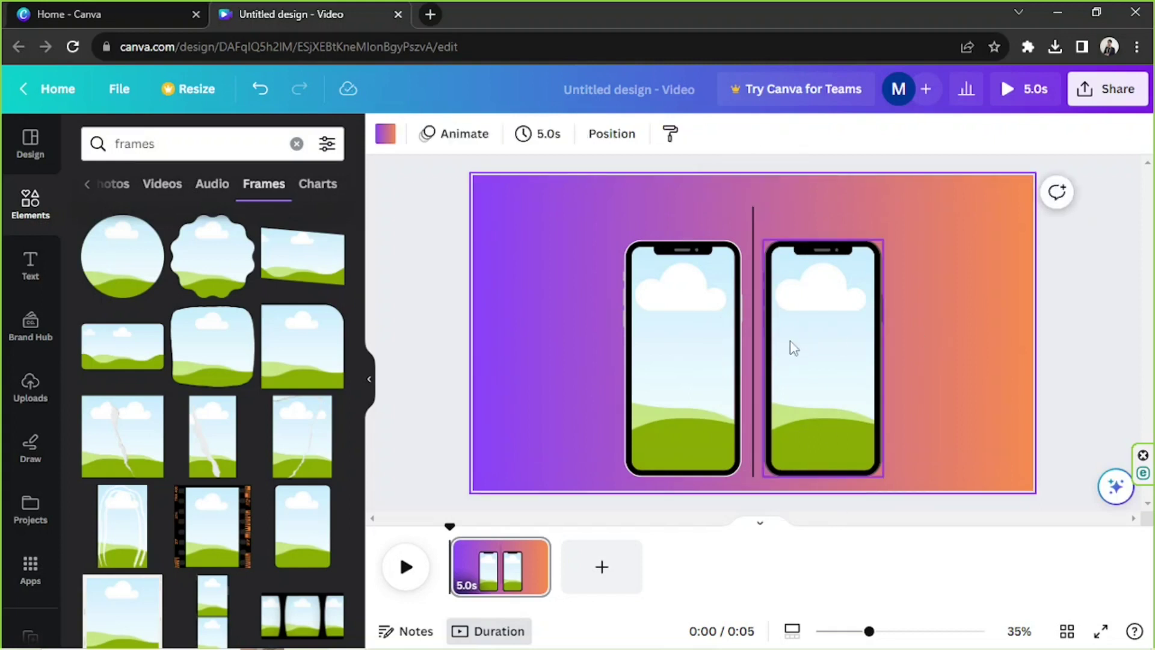
Shorten the vertical line slightly at its upper end and color it white
left_click(754, 348)
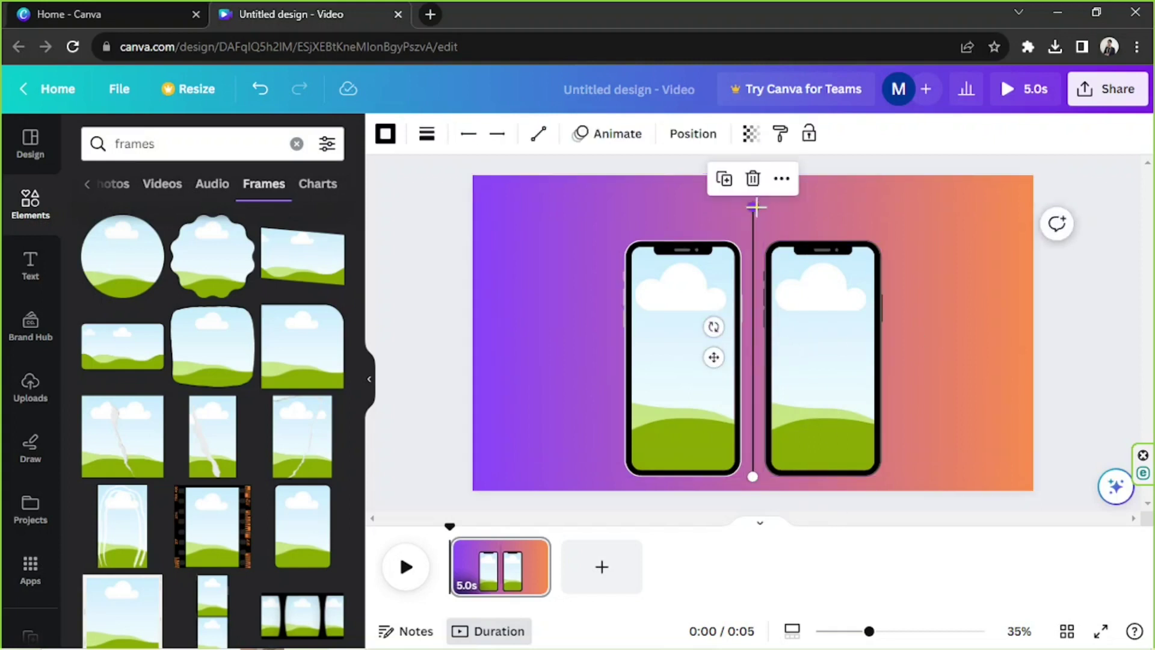
left_click_drag(752, 209, 753, 225)
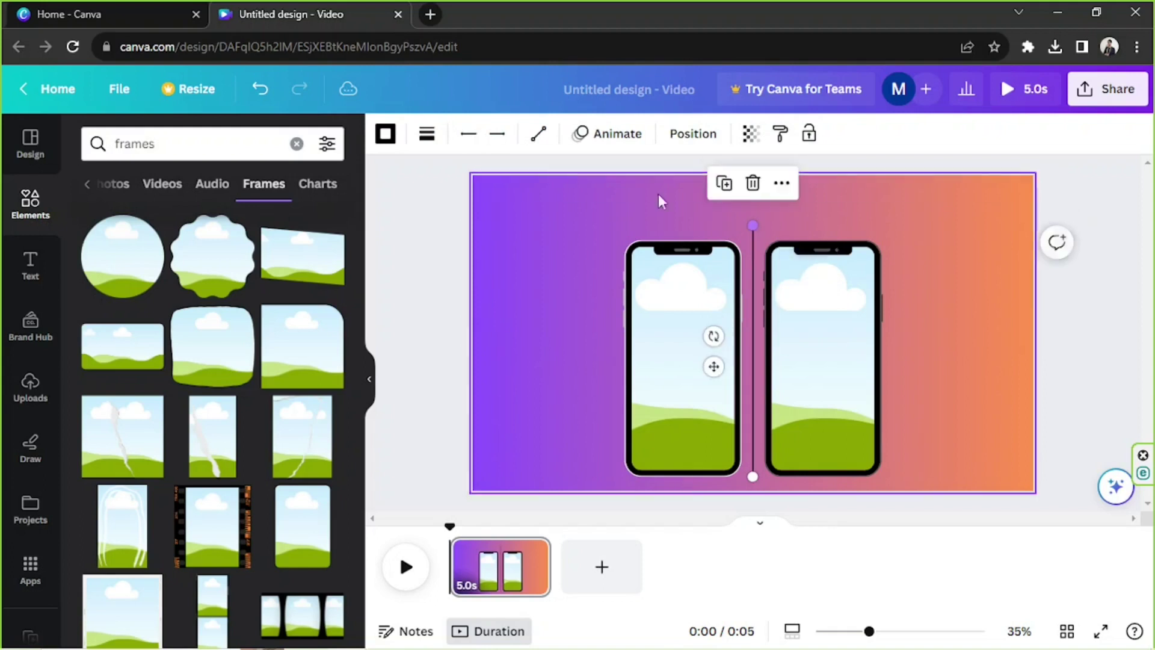
left_click(386, 133)
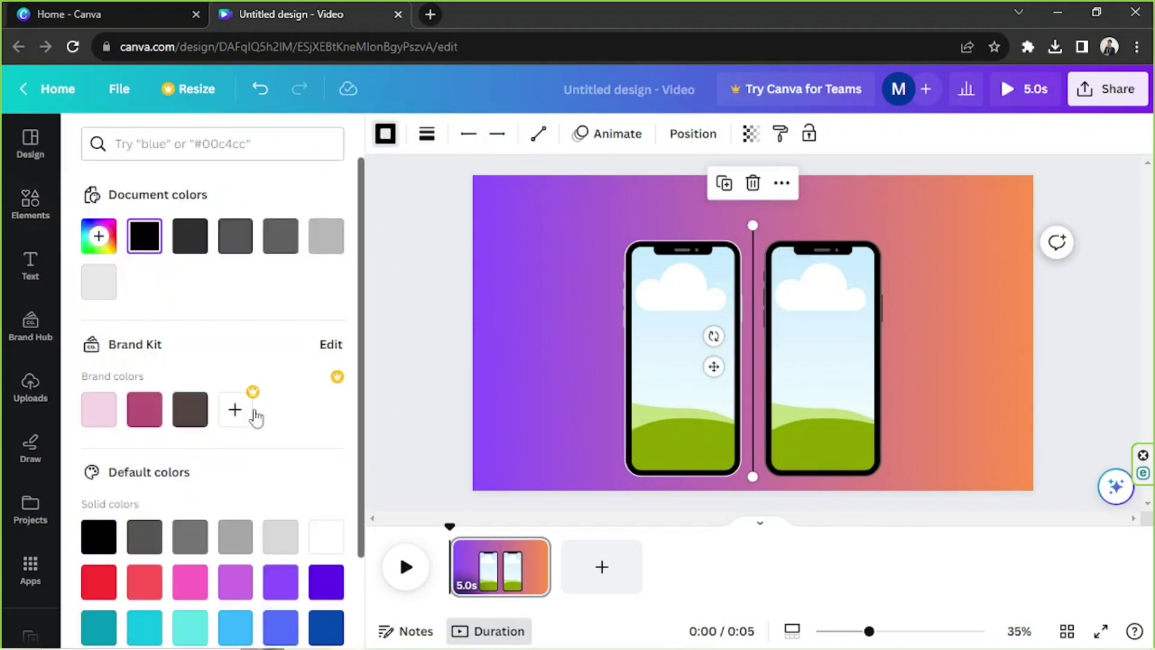
left_click(326, 535)
left_click(961, 265)
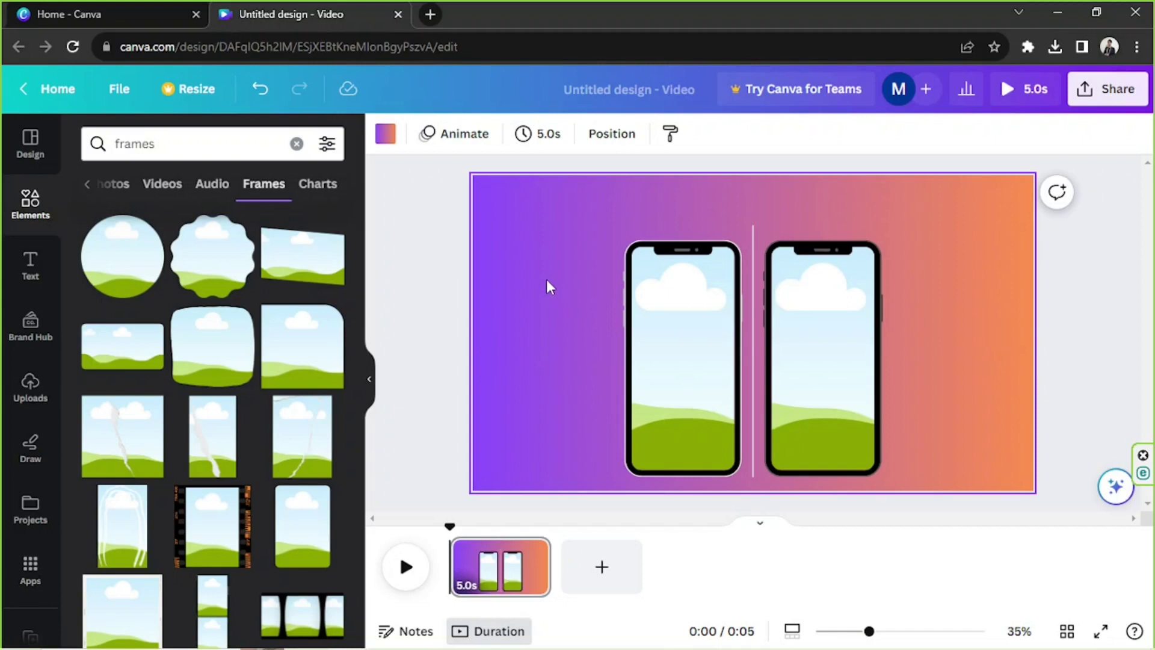
Shorten the white line's upper end to align with the tops of the phones
left_click(752, 238)
left_click_drag(752, 225, 752, 239)
left_click(884, 230)
Add a text box to the page and increase its font size to 72
key("t")
key("ctrl+shift+period")
key("ctrl+shift+period")
key("ctrl+shift+period")
key("ctrl+shift+period")
key("ctrl+shift+period")
key("ctrl+shift+period")
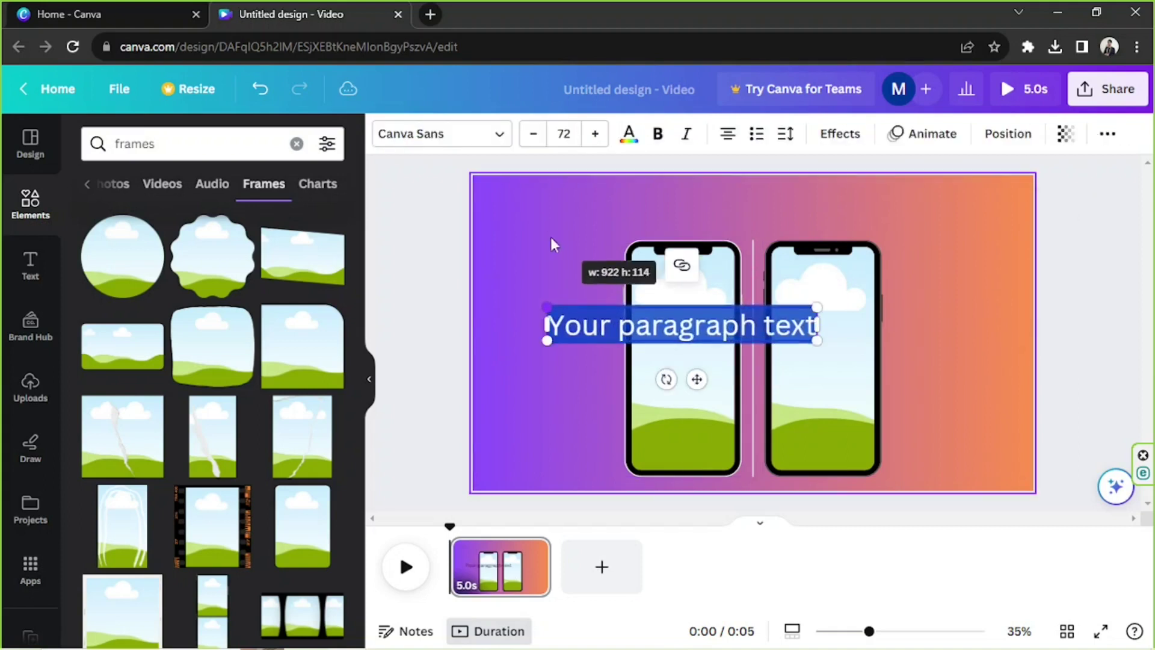
Move the placeholder text above the phones, scale it to font size 63.6, and replace its wording with "Phone X"
left_click(476, 280)
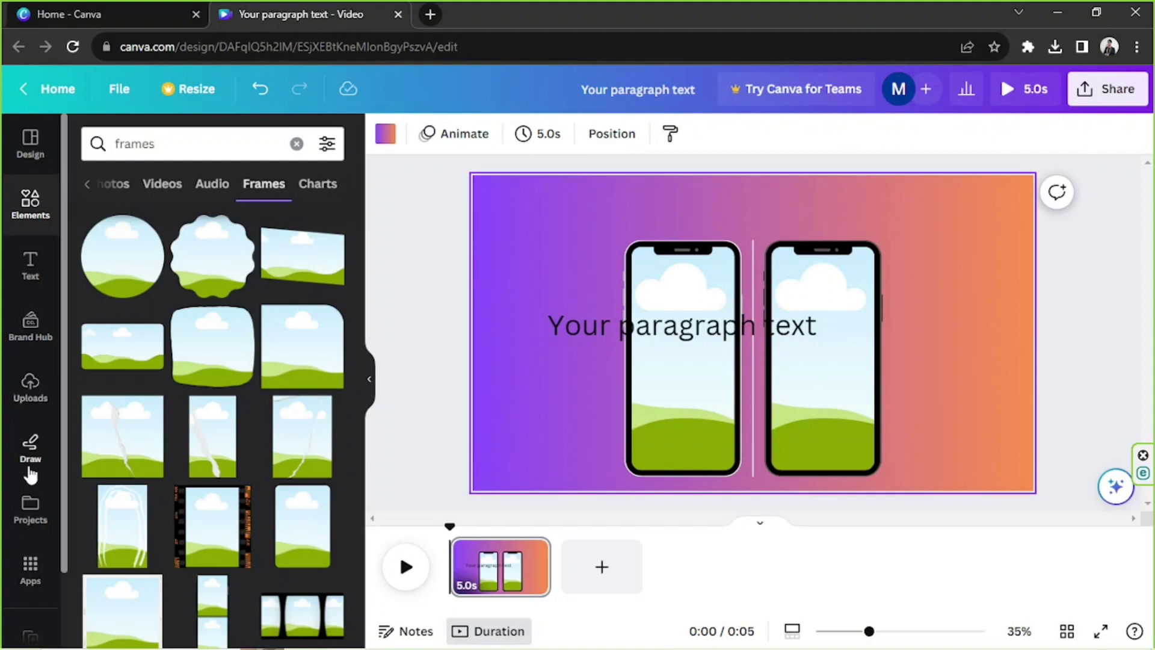
left_click(29, 266)
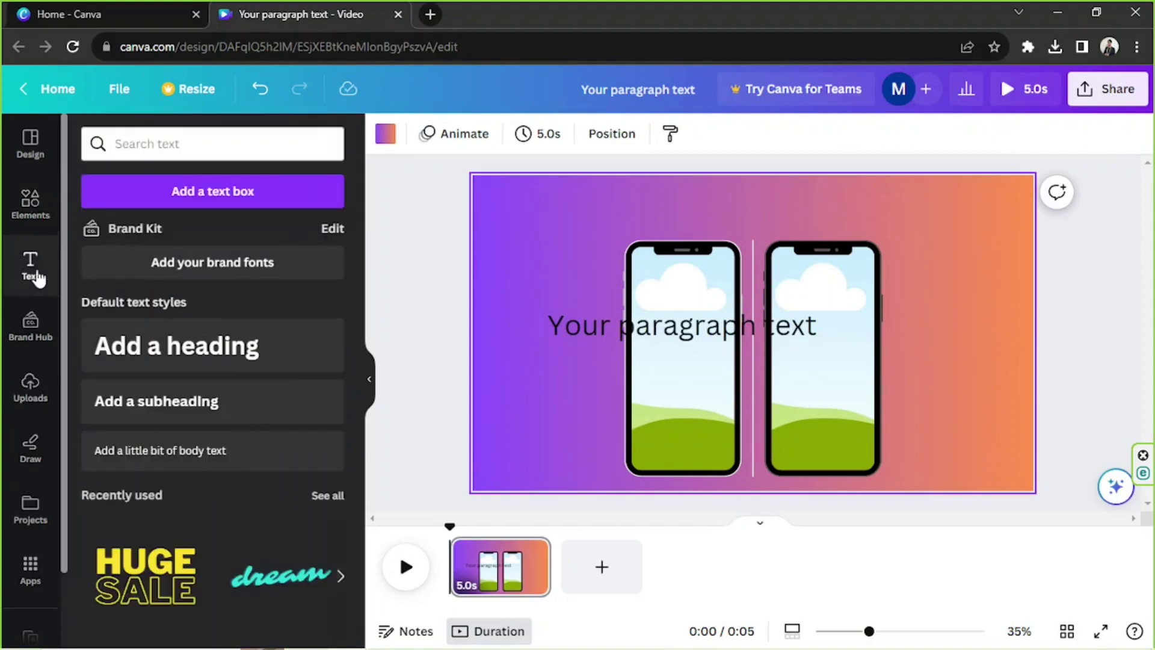
left_click_drag(590, 331, 576, 182)
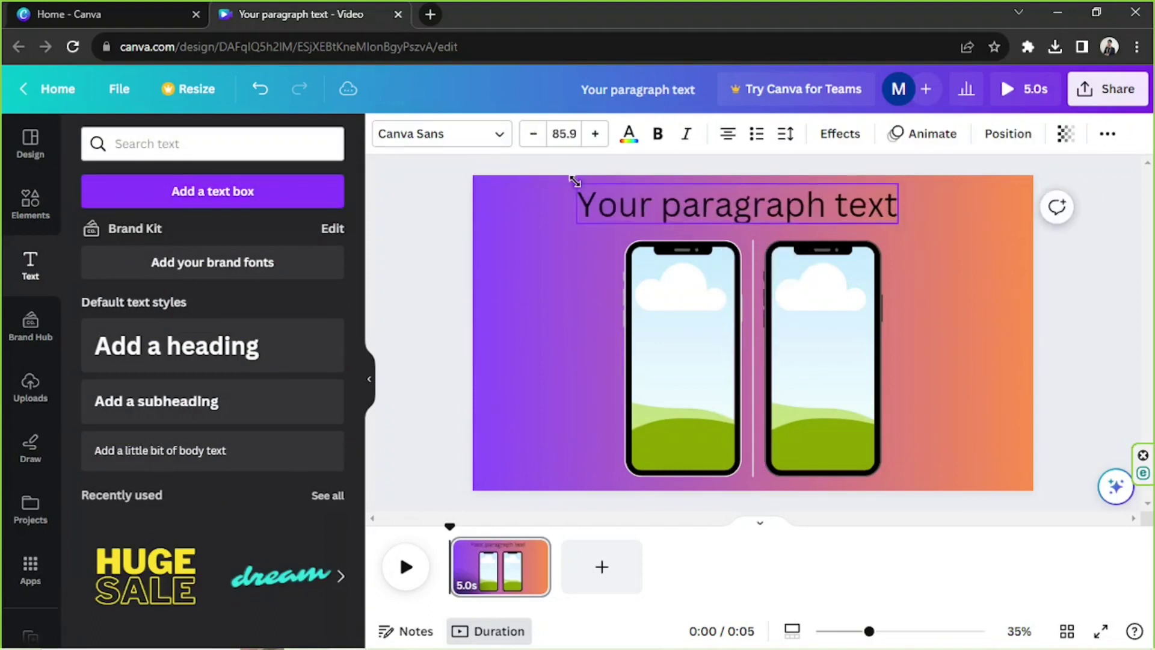
left_click_drag(705, 200, 735, 200)
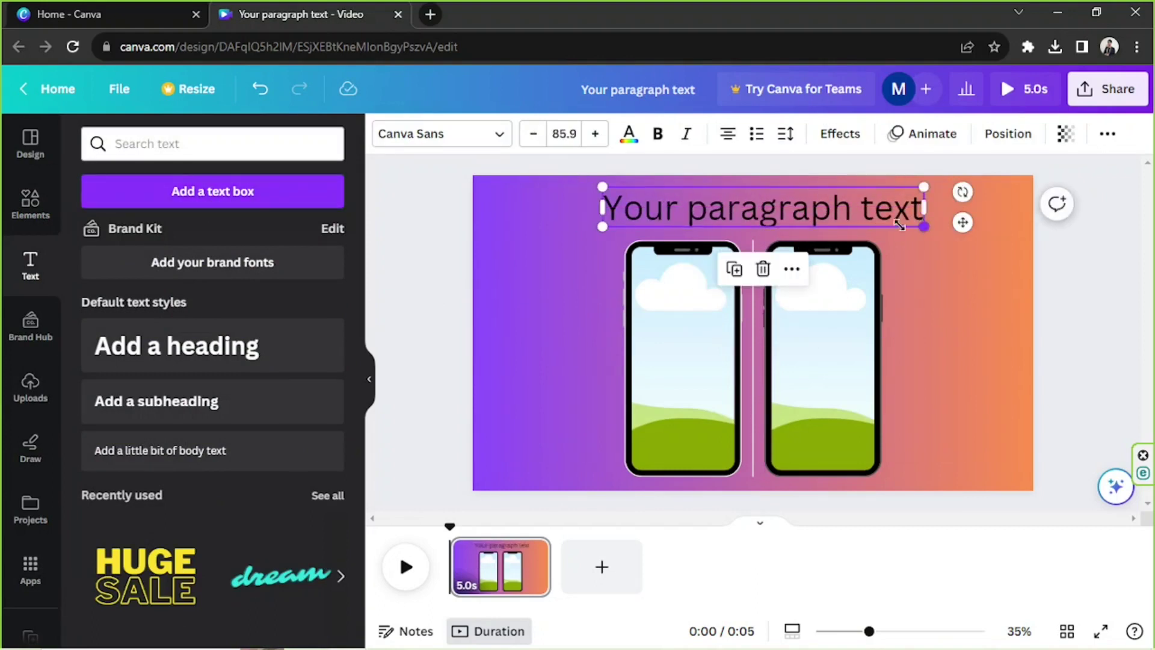
left_click_drag(899, 224, 846, 221)
left_click_drag(771, 208, 681, 208)
double_click(681, 208)
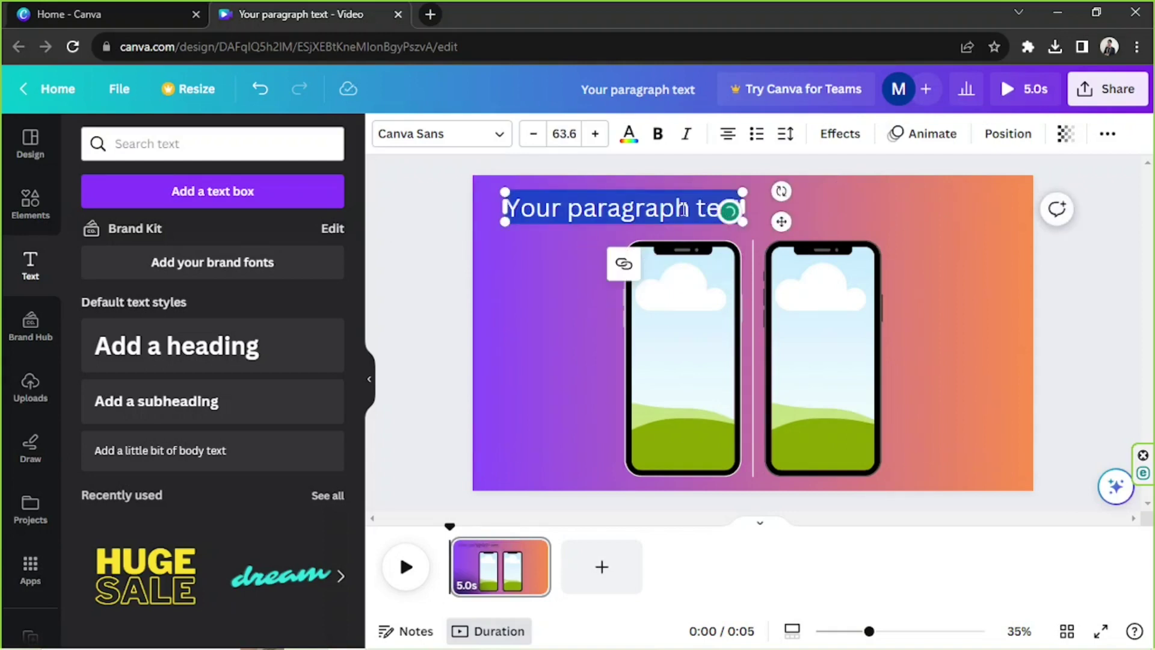
type("Phone X")
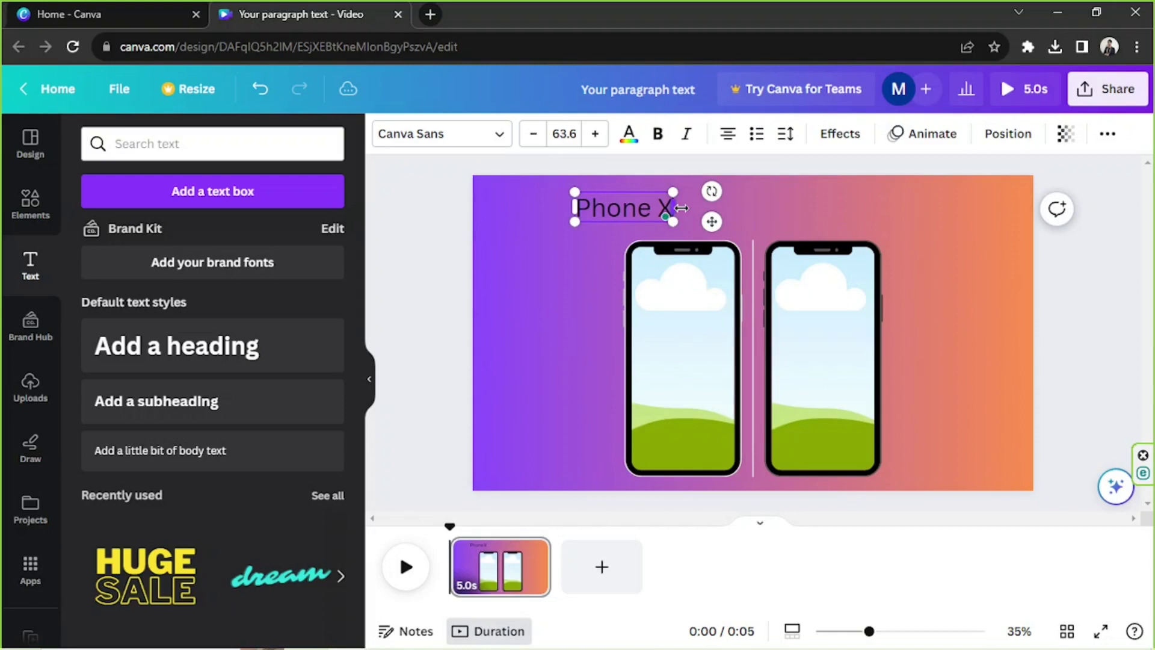
Make the "Phone X" label white and bold, and center it directly above the left phone
key("ctrl+a")
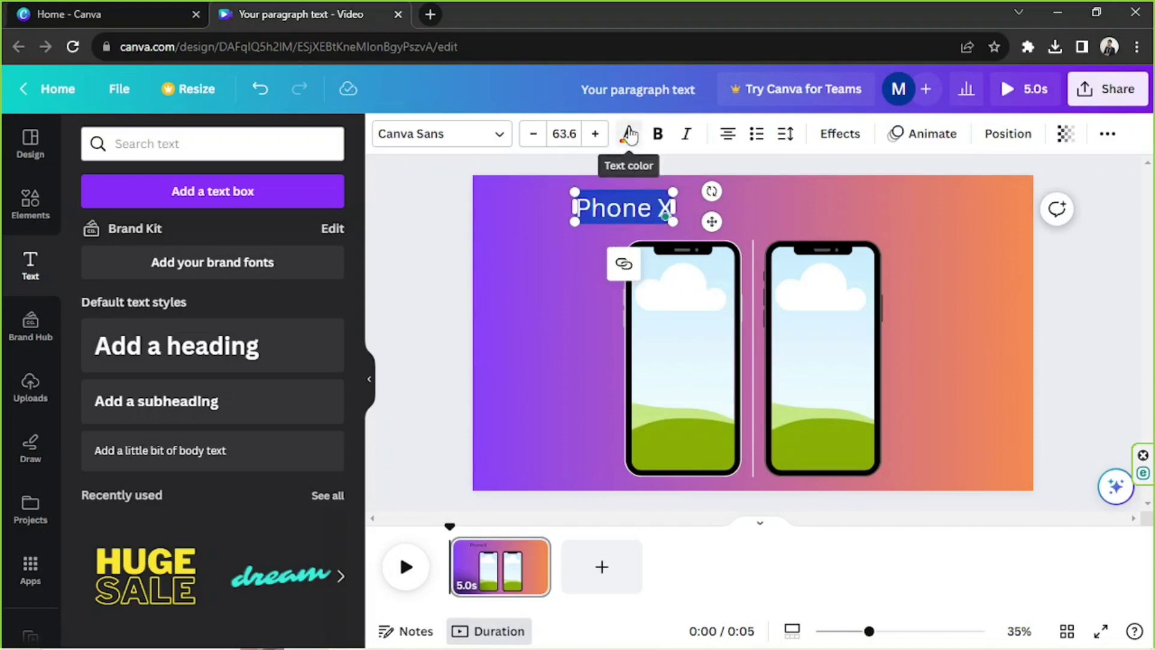
left_click(630, 135)
left_click(150, 294)
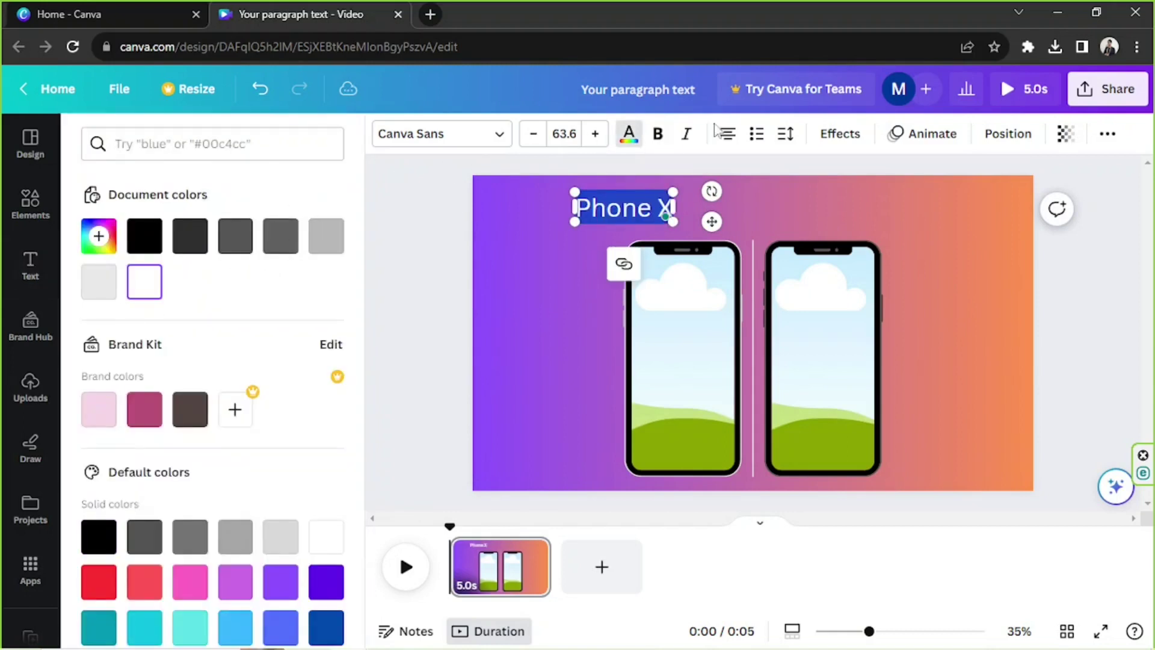
left_click(658, 135)
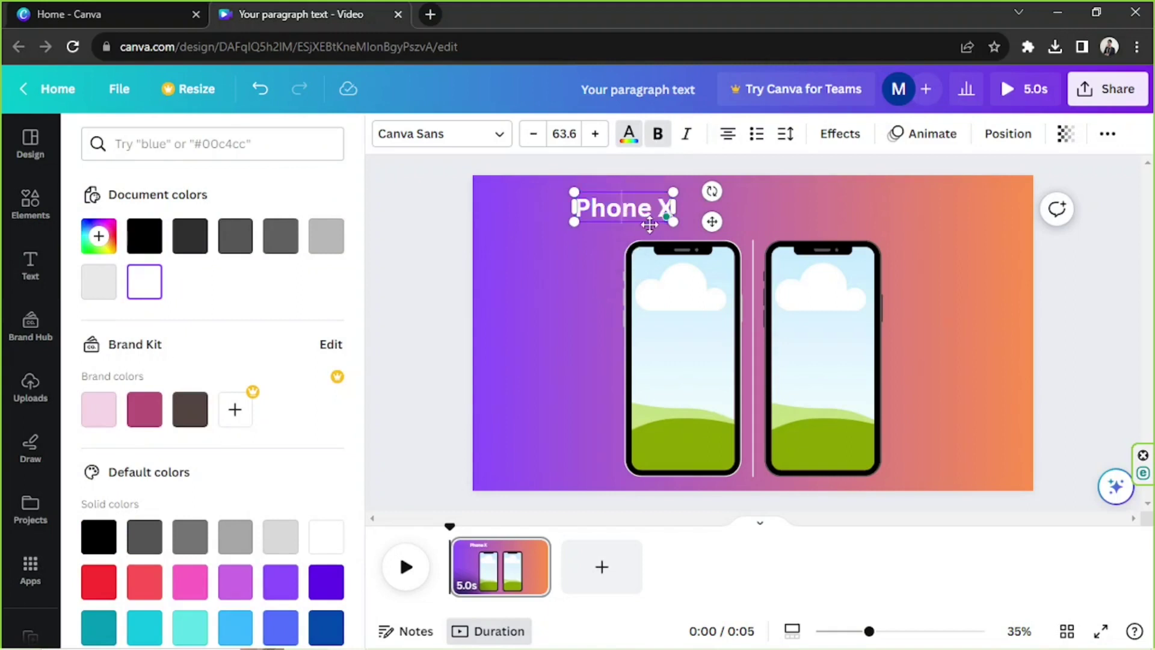
left_click_drag(648, 224, 708, 240)
left_click(1064, 277)
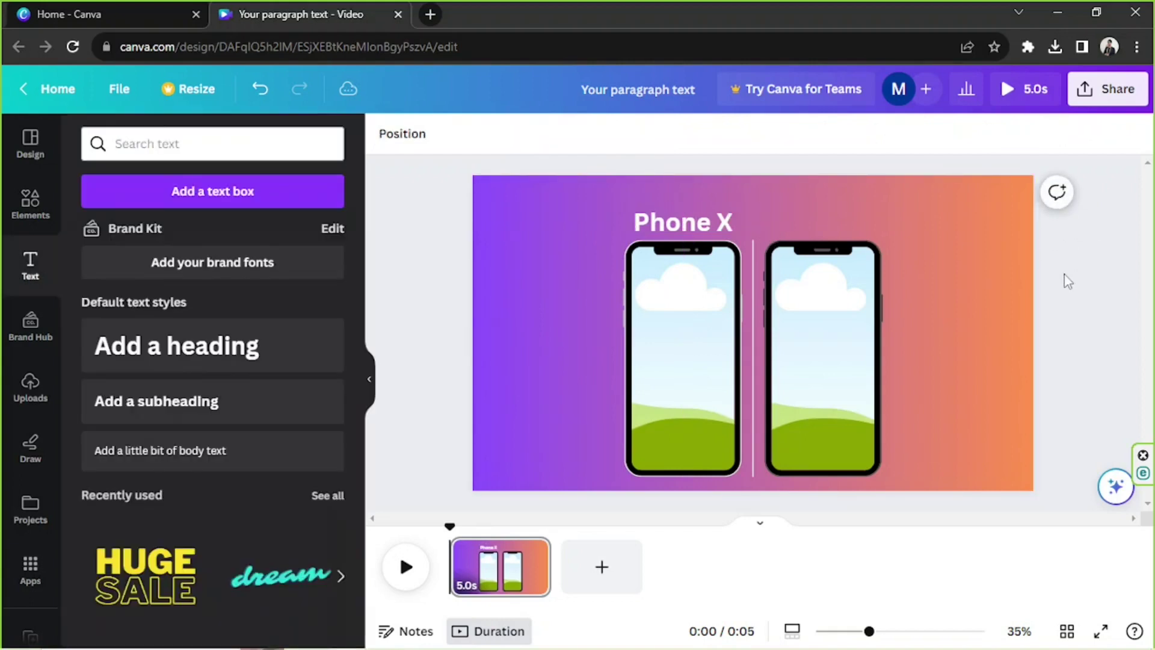
Browse fonts for the "Phone X" label, try a dark text color on it, and restore white
left_click(672, 221)
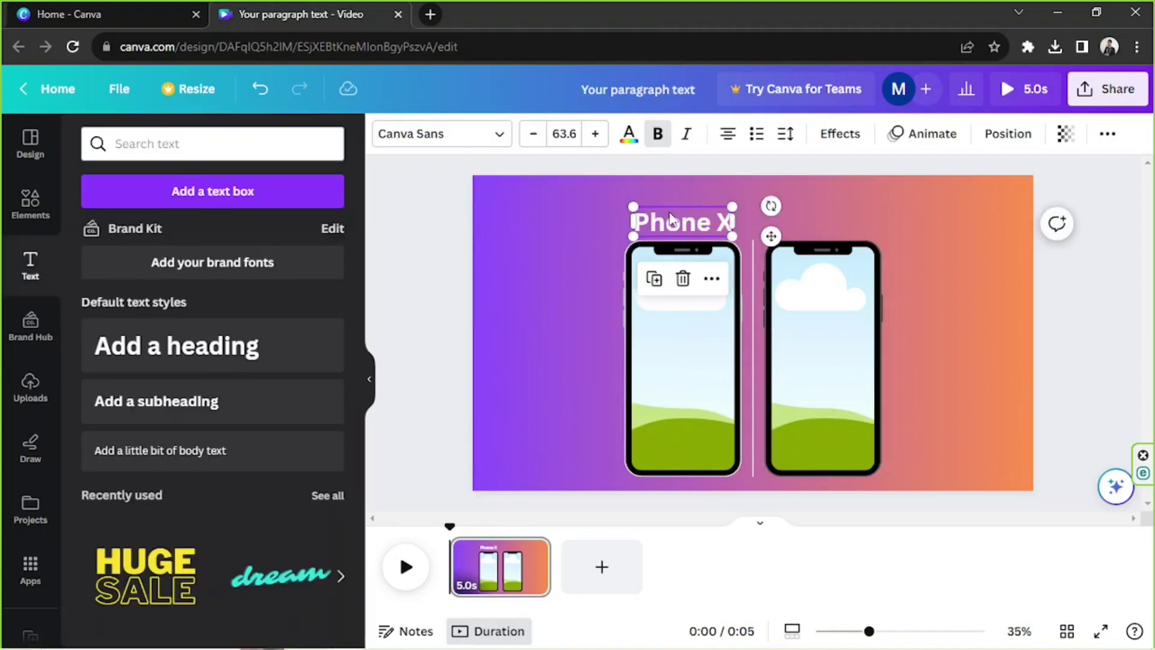
left_click(419, 135)
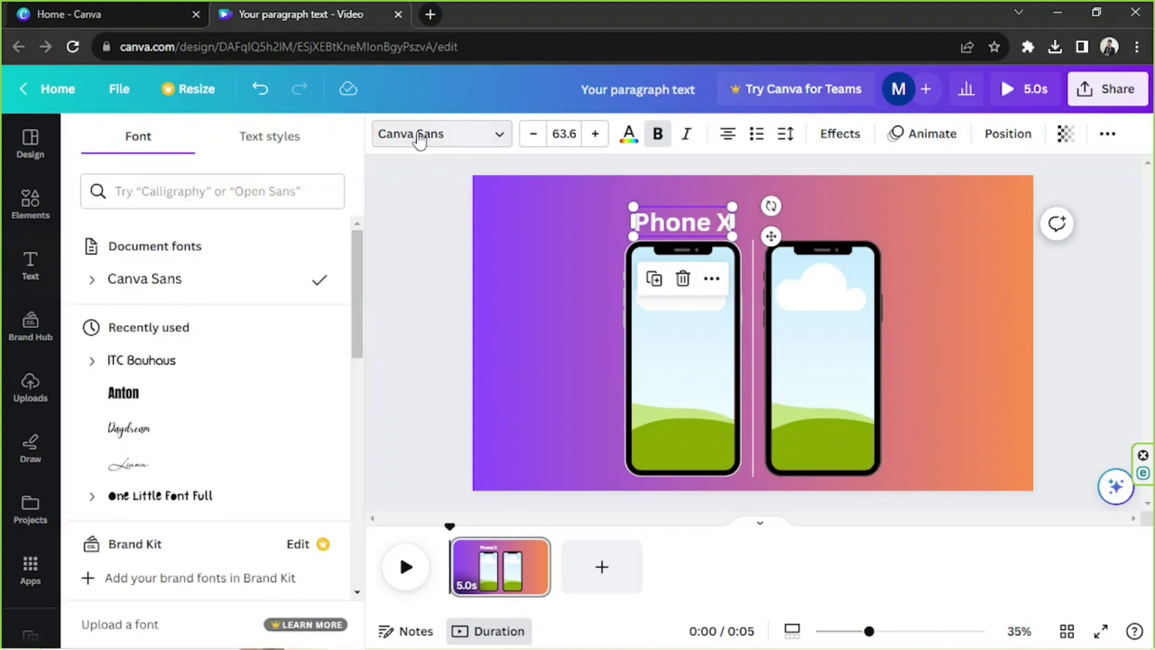
scroll(255, 249, "down", 3)
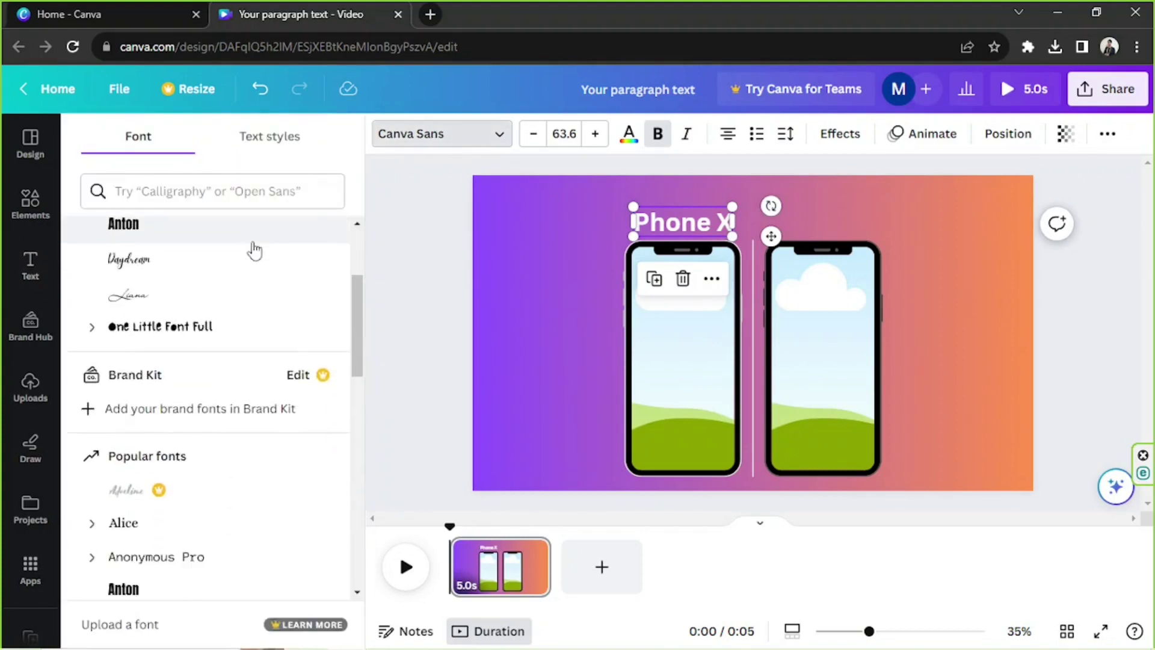
scroll(244, 228, "down", 10)
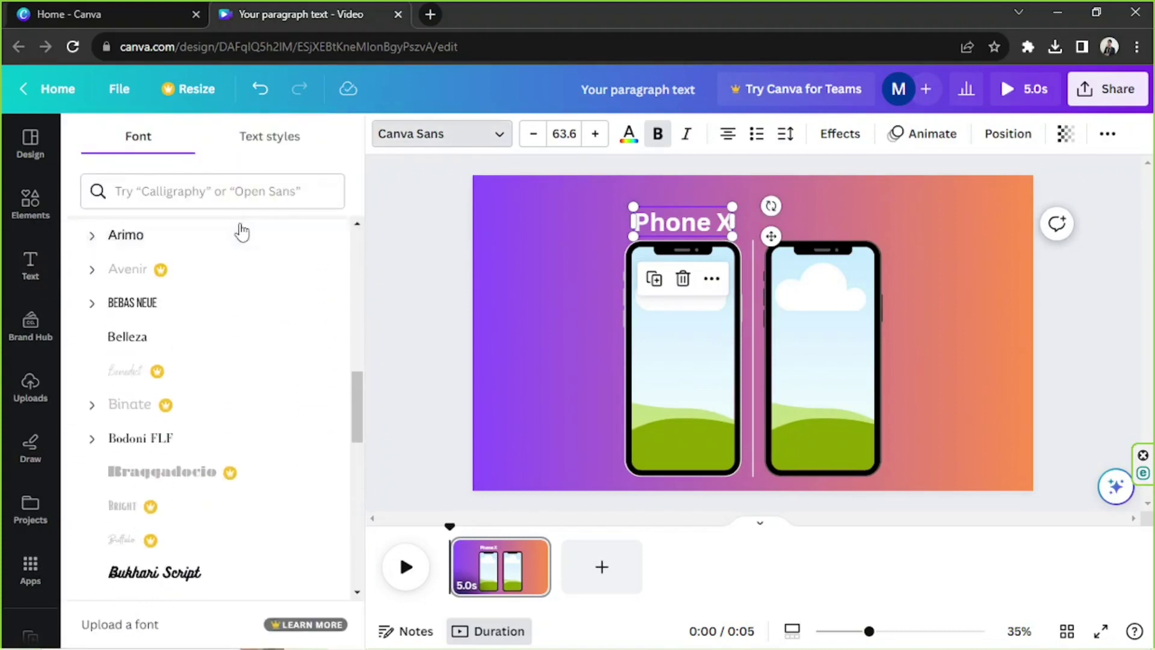
scroll(241, 230, "down", 5)
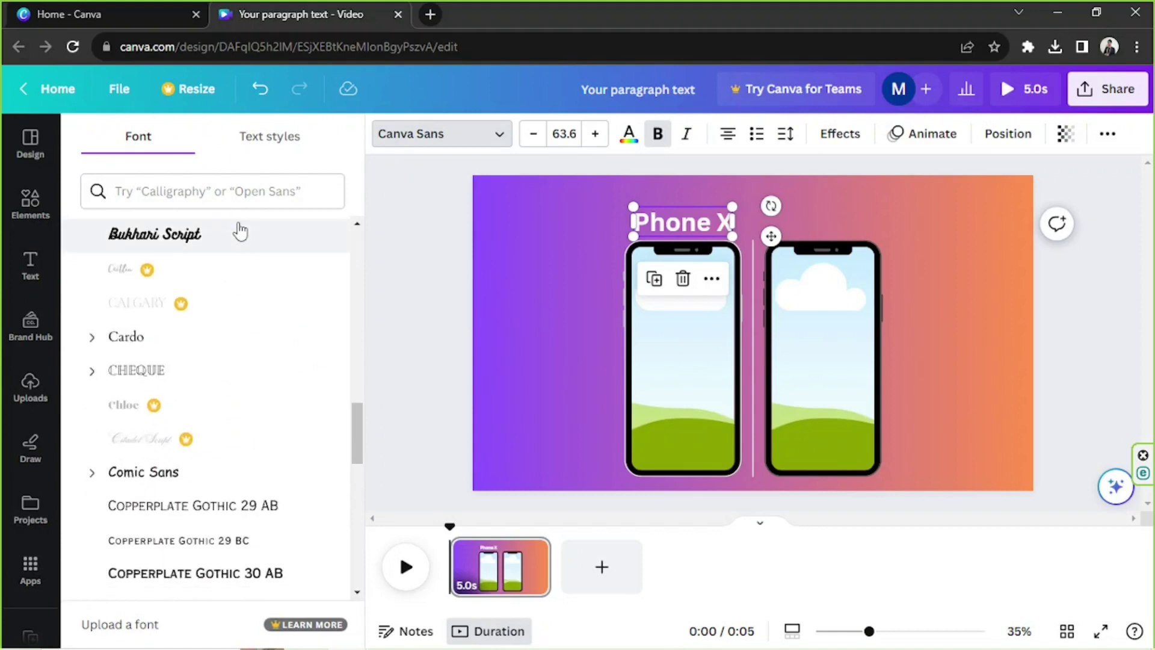
left_click(636, 139)
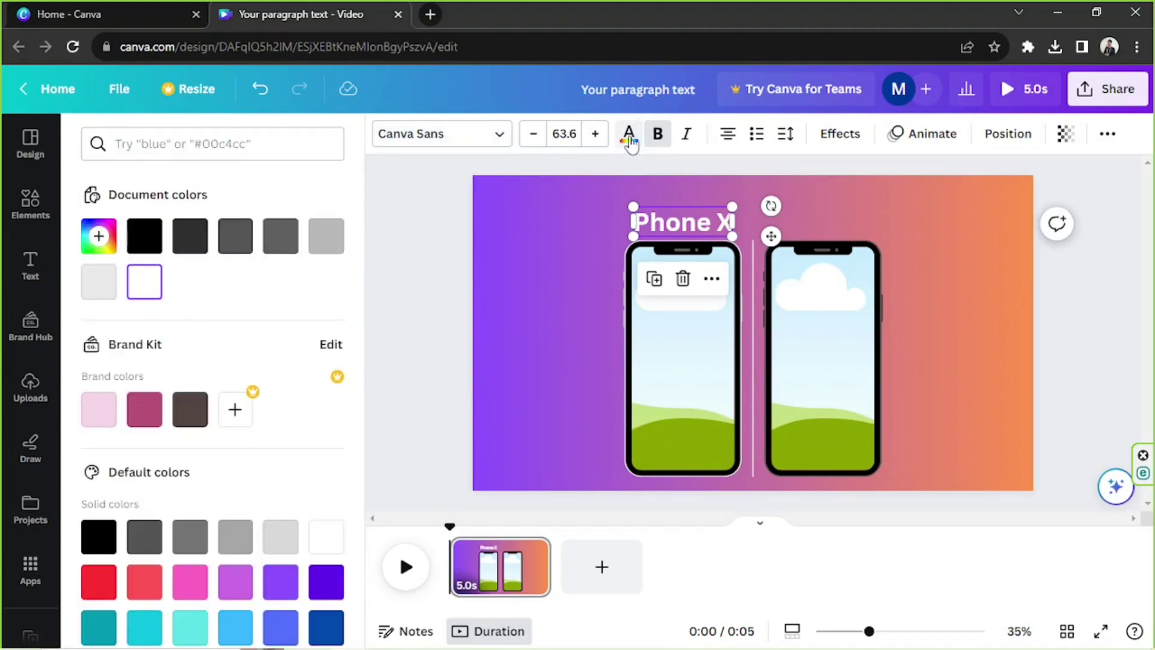
left_click(140, 236)
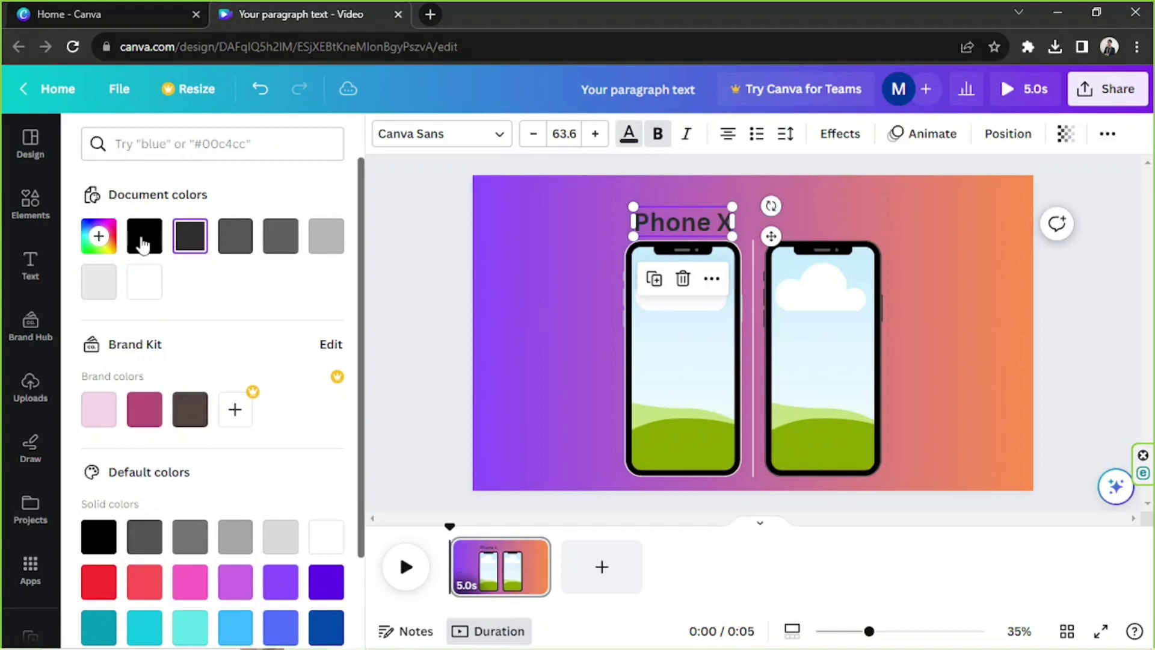
left_click(144, 281)
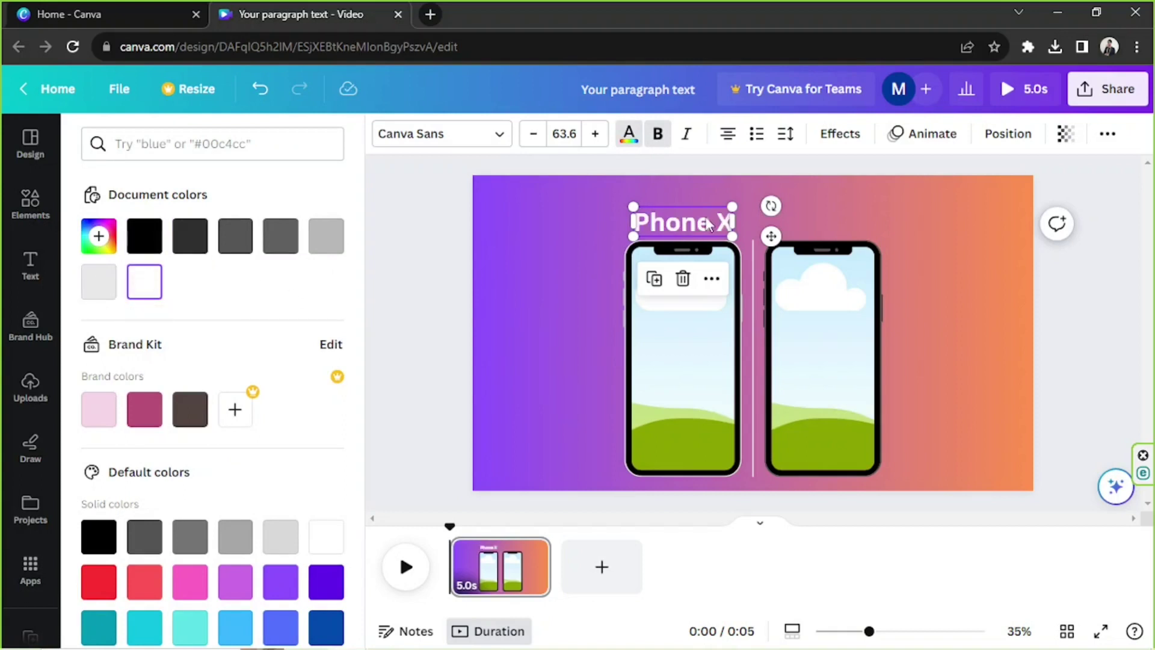
Try text effects such as Hollow, Splice and Echo plus the Curve shape on the "Phone X" label, and reset both to None
left_click(839, 136)
left_click(208, 282)
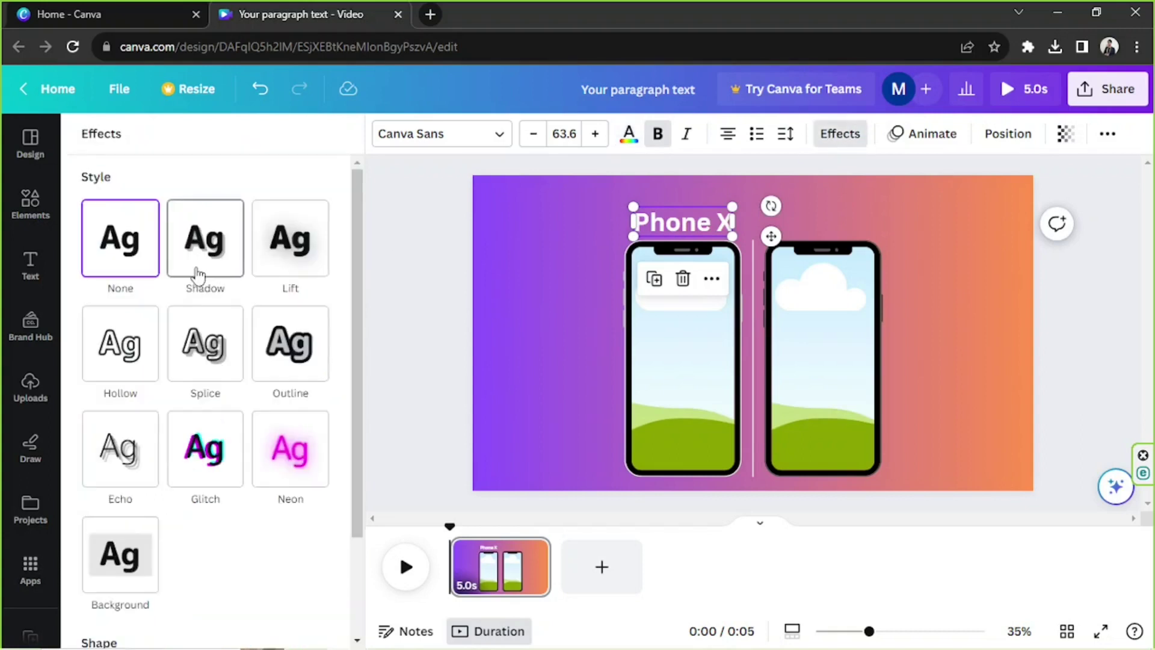
left_click(263, 255)
left_click(119, 414)
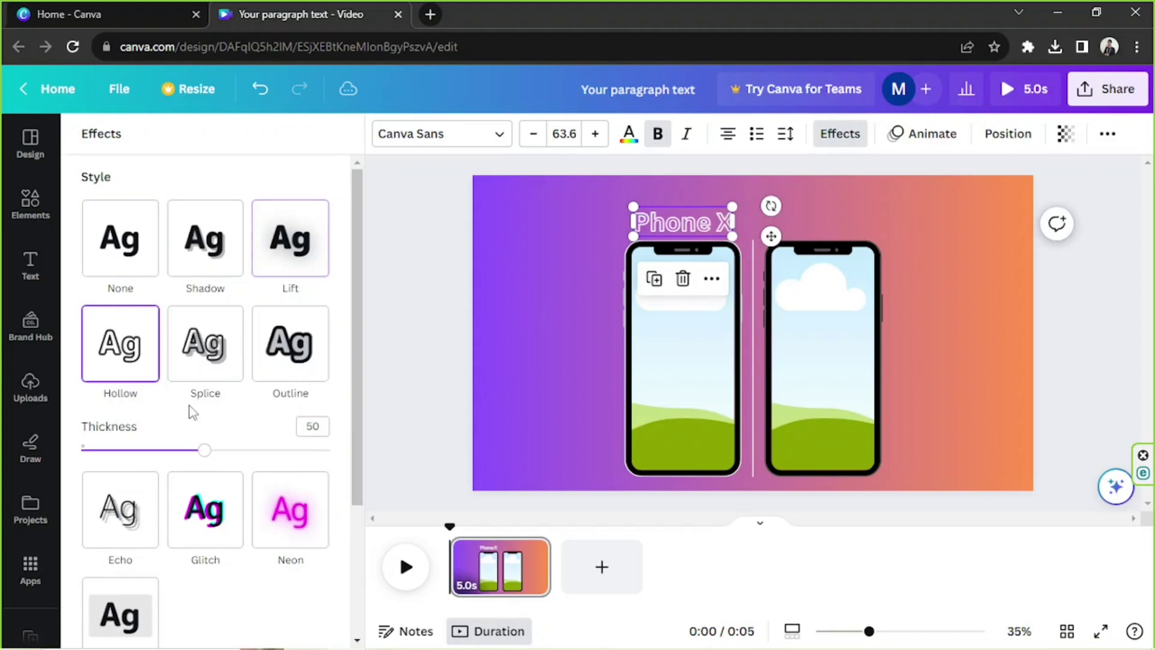
left_click(224, 343)
left_click(268, 340)
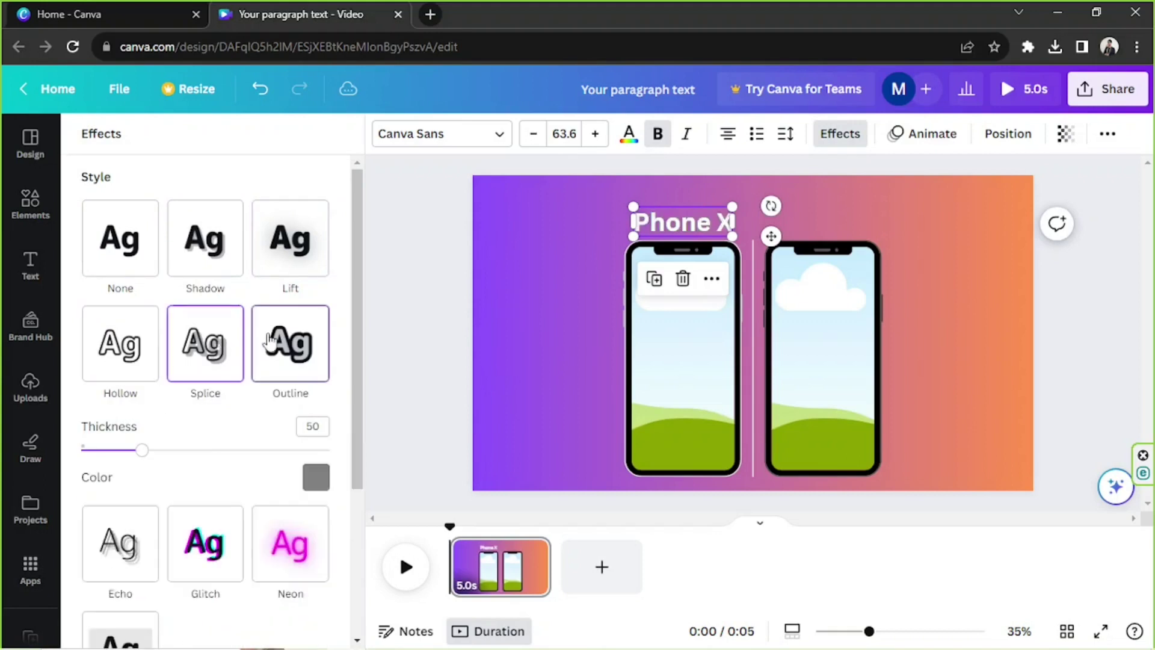
left_click(118, 537)
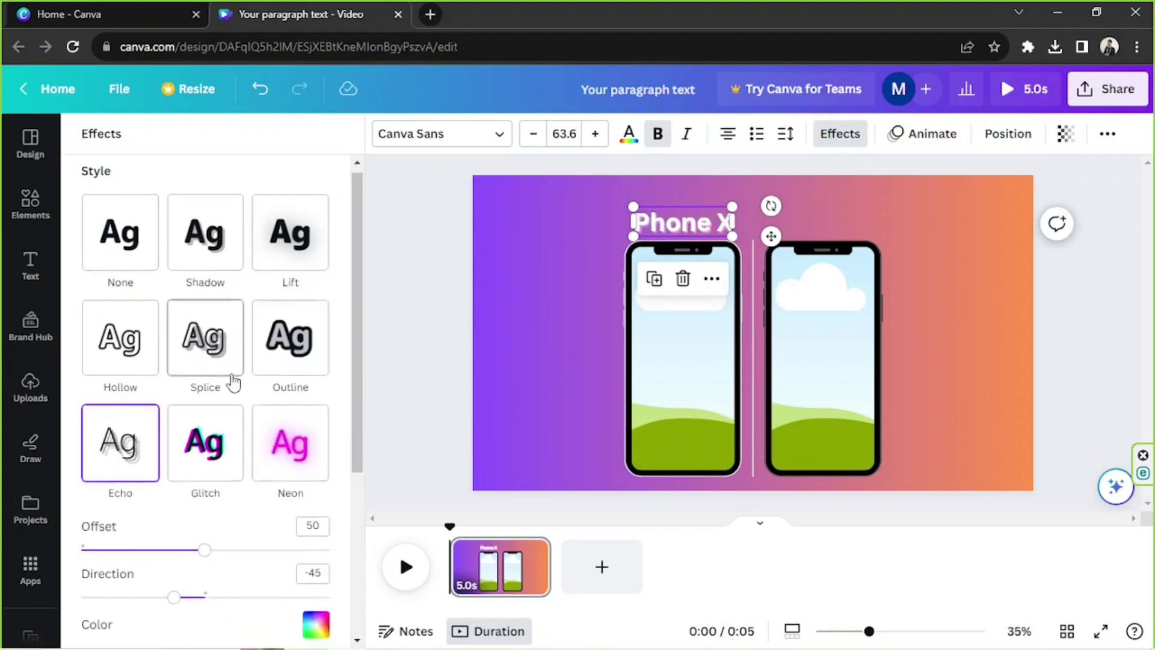
scroll(232, 376, "down", 6)
left_click(208, 576)
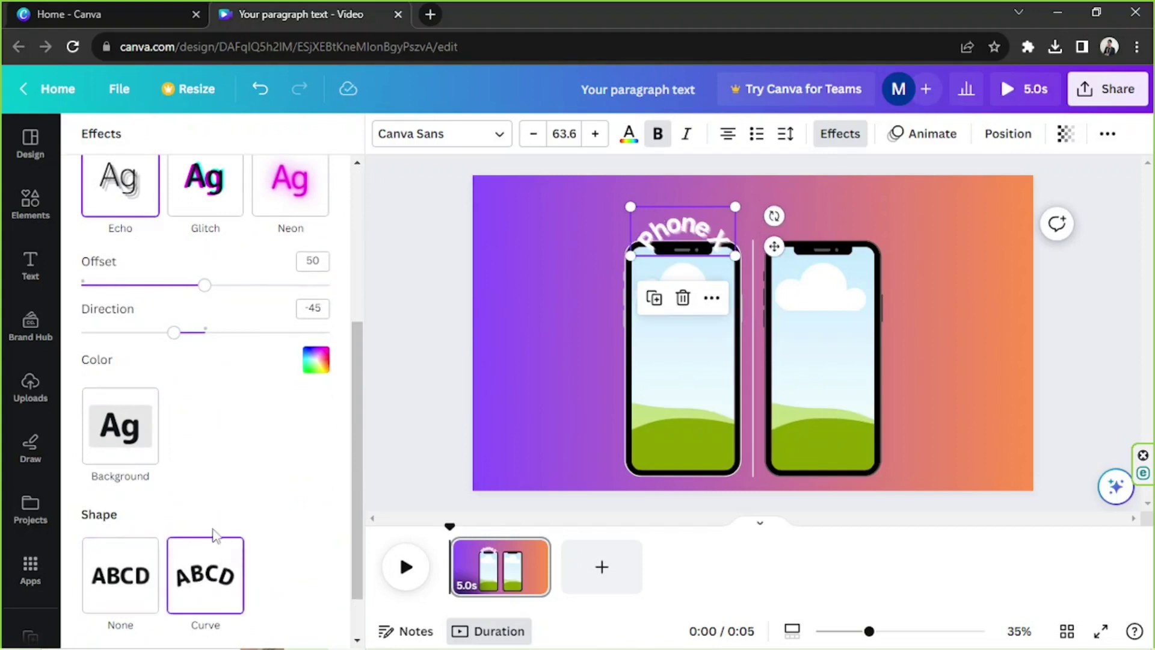
left_click(135, 533)
scroll(220, 504, "up", 4)
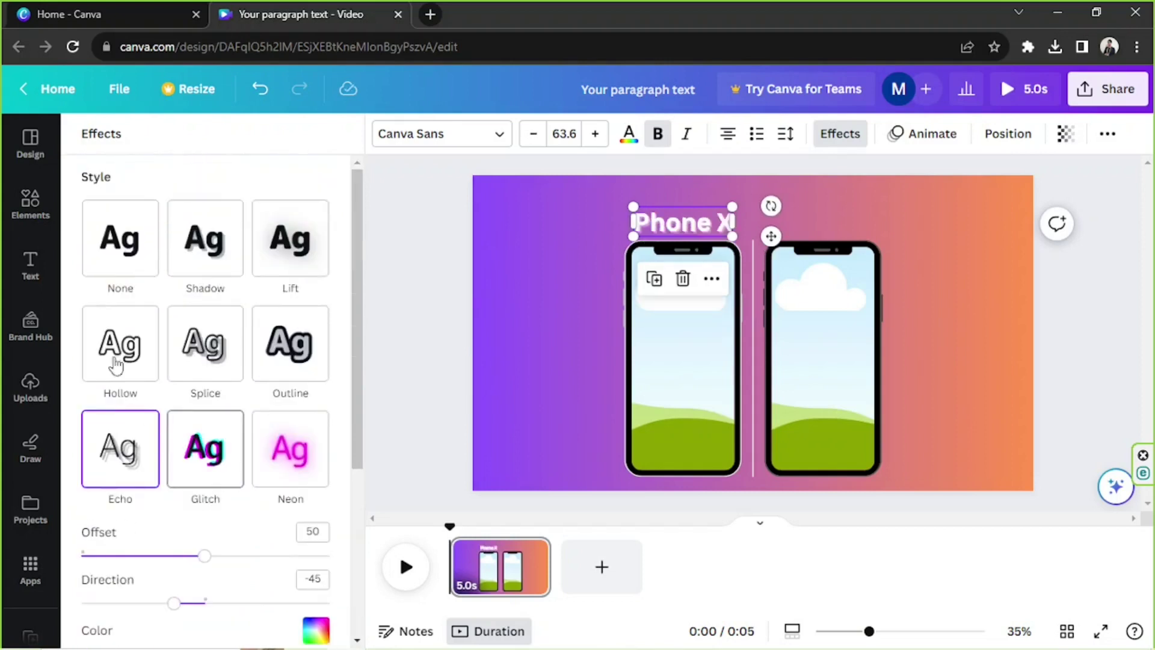
left_click(120, 238)
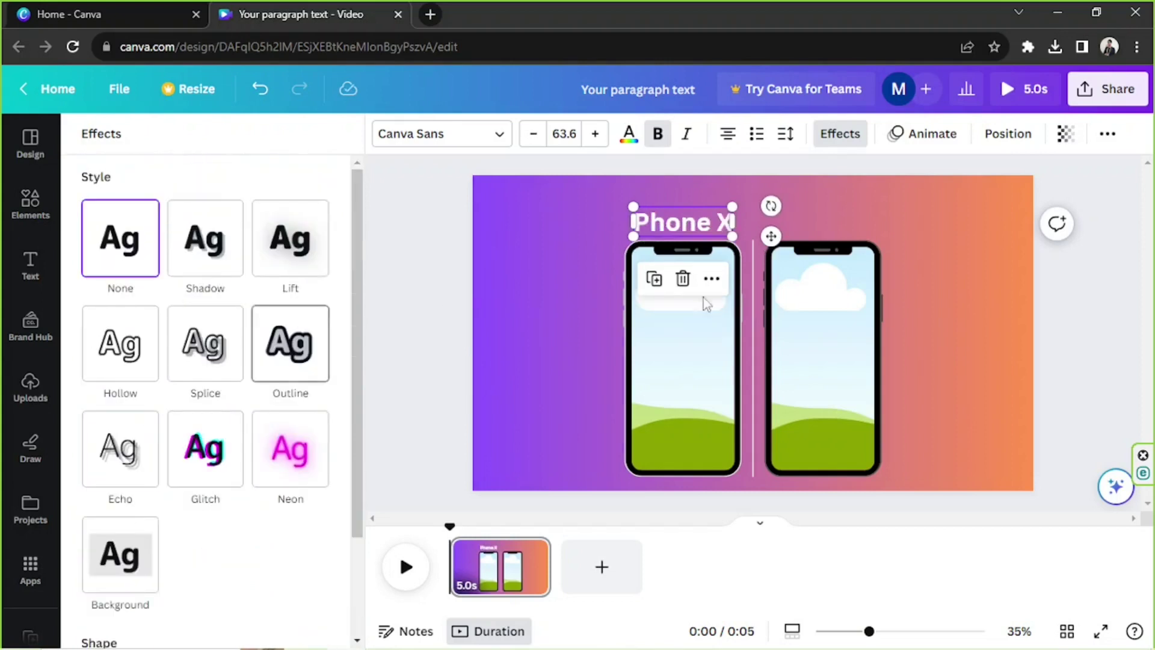
left_click(904, 276)
Duplicate the "Phone X" label and center the copy above the right phone, level with the original
left_click(650, 222)
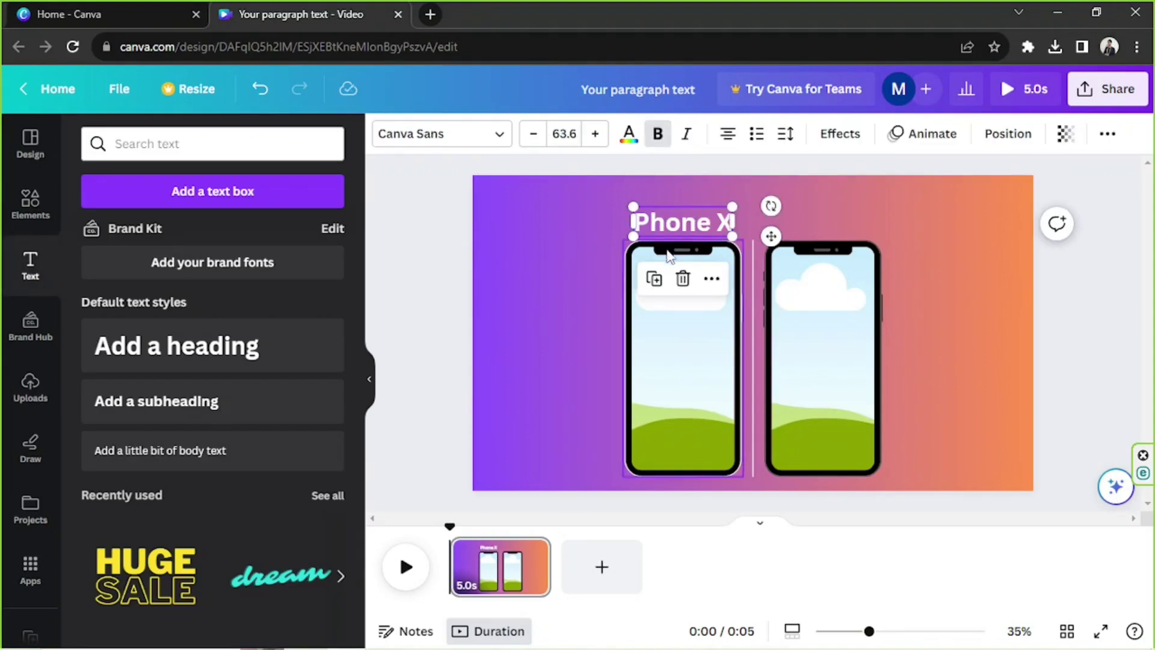
left_click(654, 278)
left_click_drag(668, 230, 814, 223)
left_click(861, 224)
Change the label above the right phone to "Phone Y" and keep it centered over that phone
left_click(854, 219)
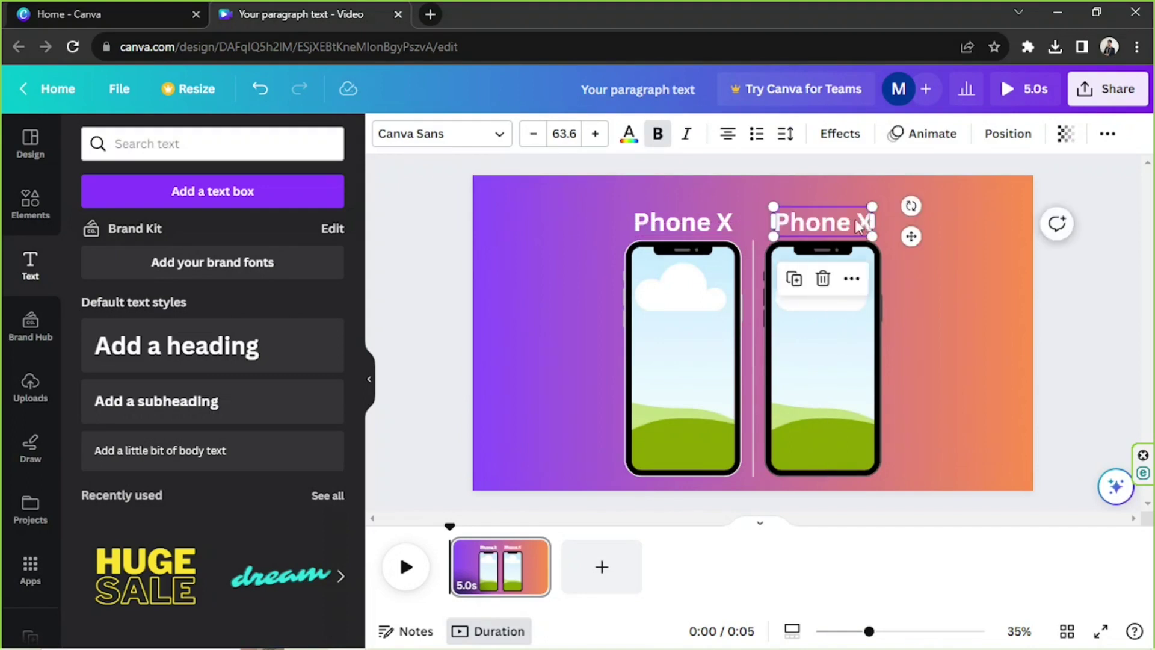
triple_click(803, 215)
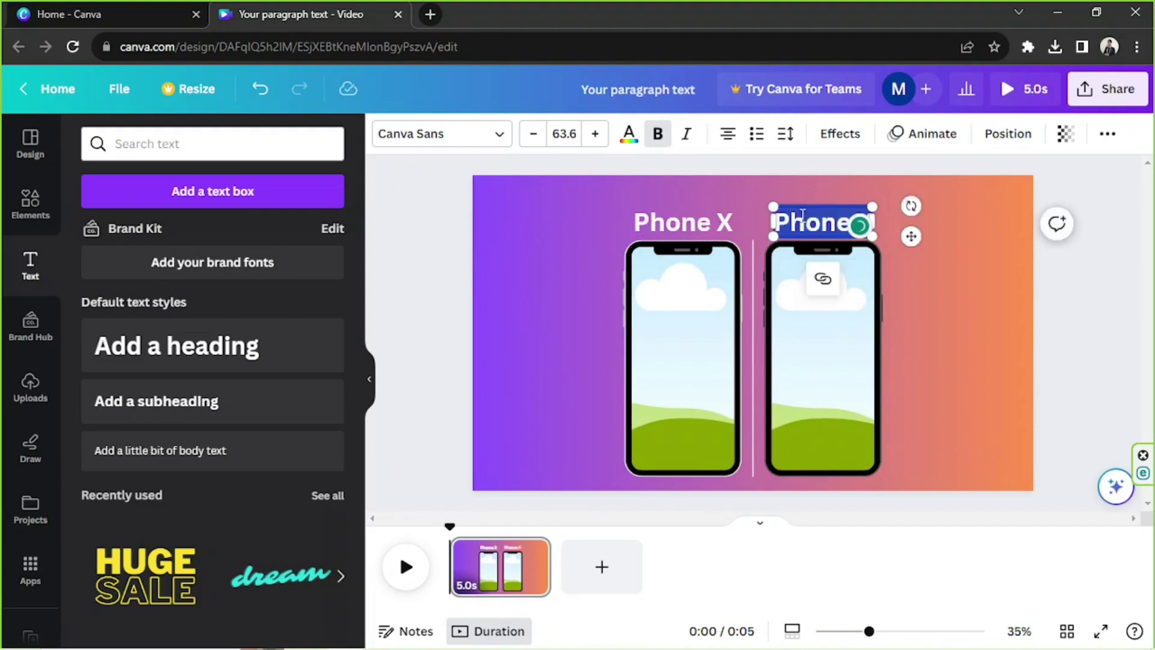
type("Phone Y")
left_click(1024, 341)
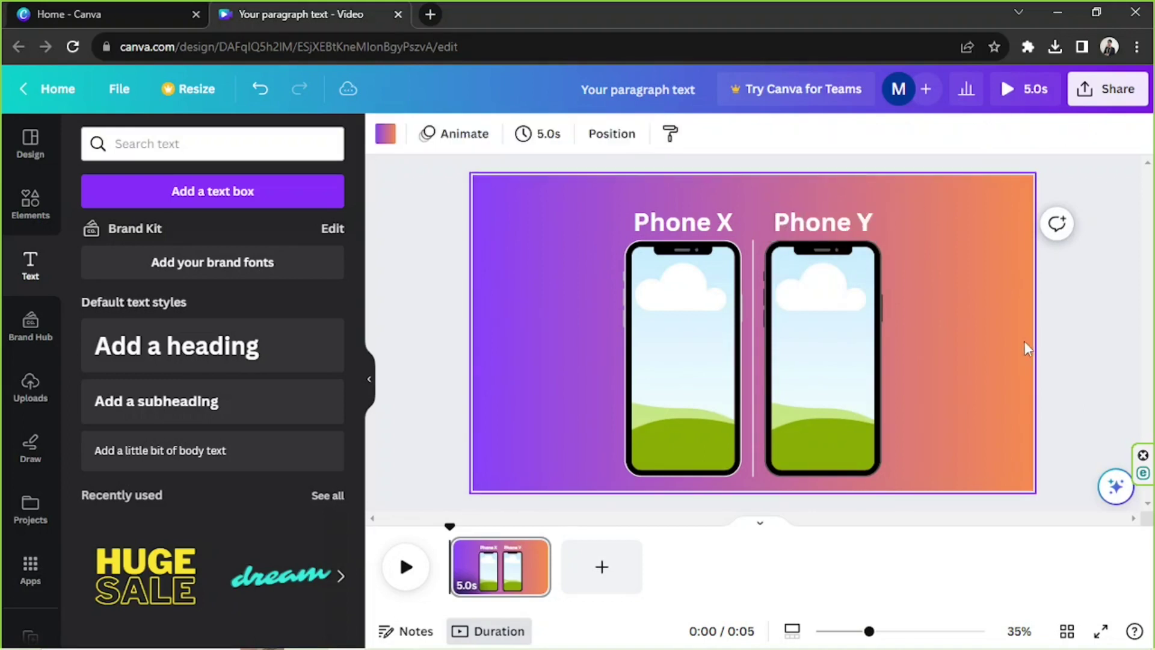
left_click_drag(861, 240, 854, 236)
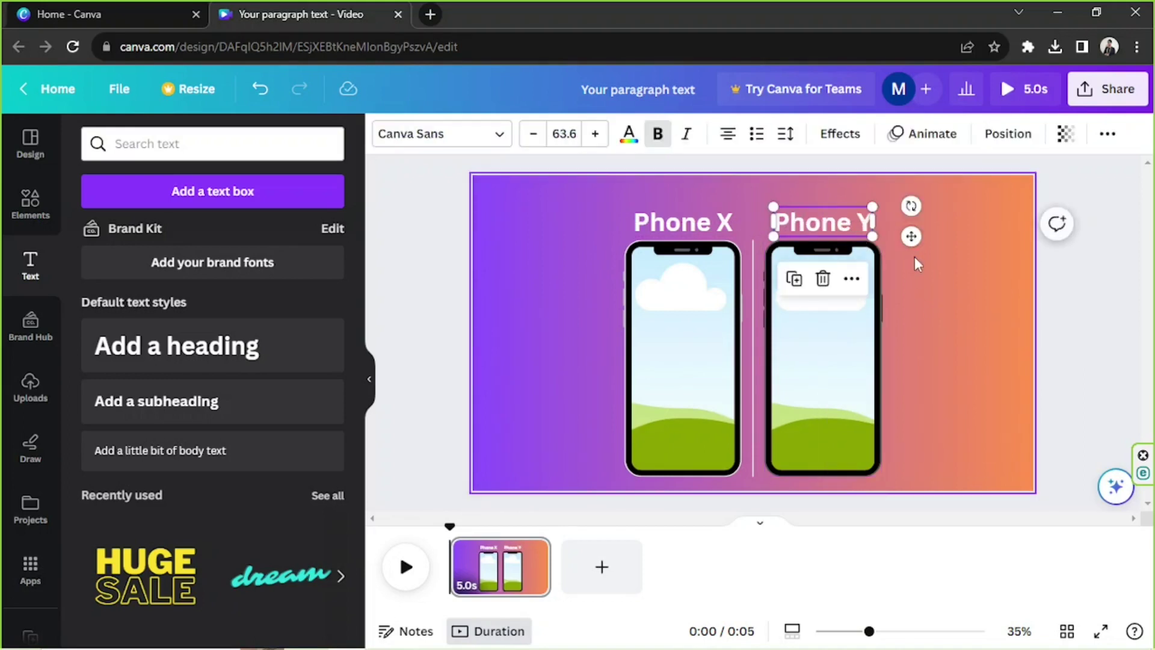
left_click(981, 339)
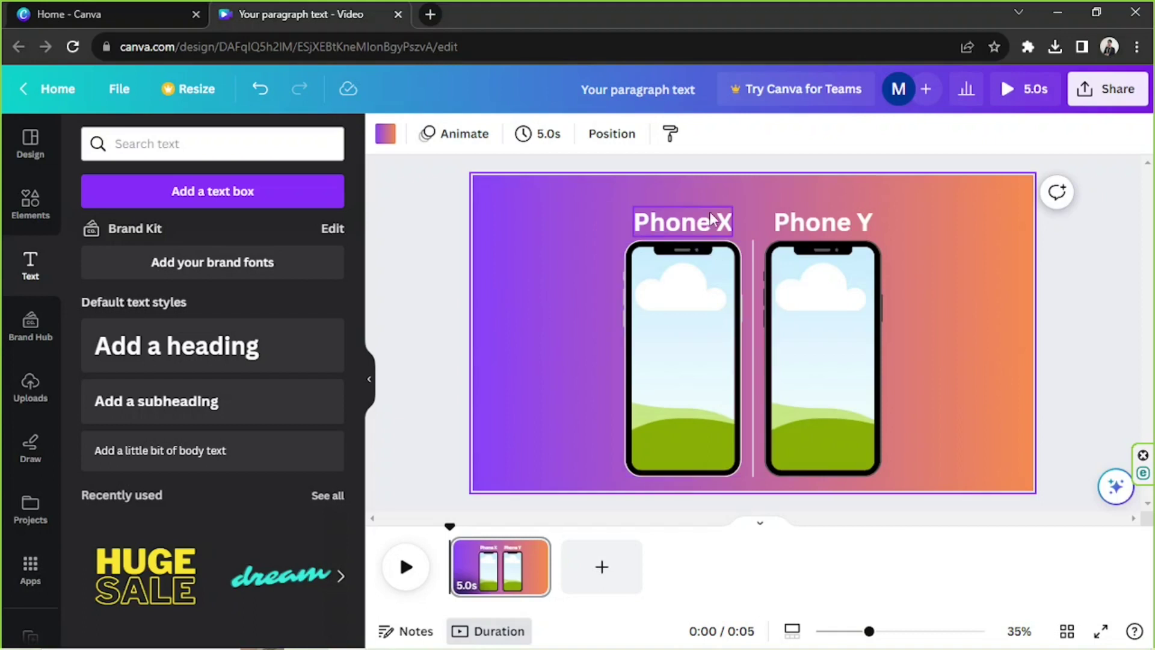
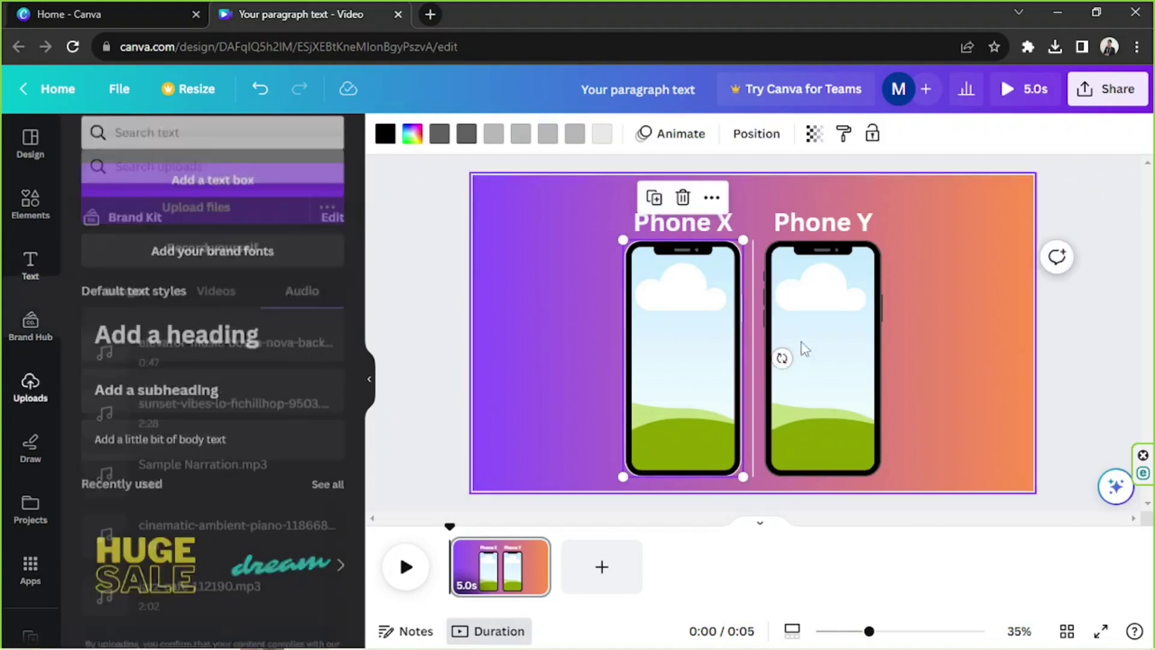
Fill both phone frames with the uploaded 8.6 s seaside video of a dog in the waves
left_click(230, 278)
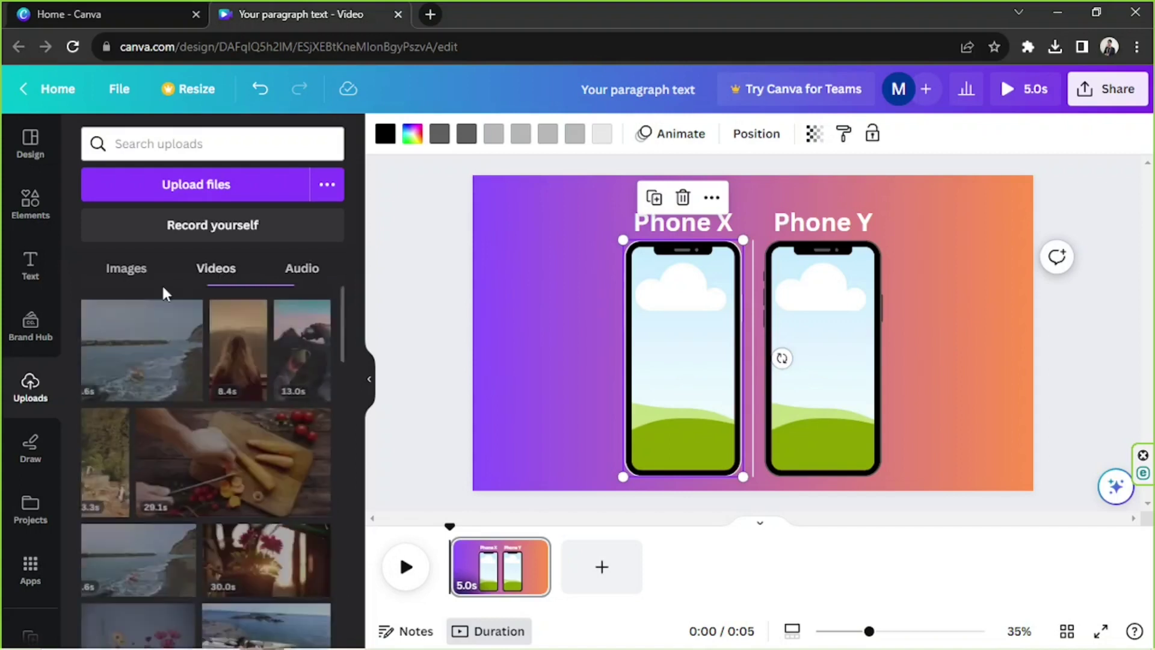
left_click_drag(134, 348, 631, 347)
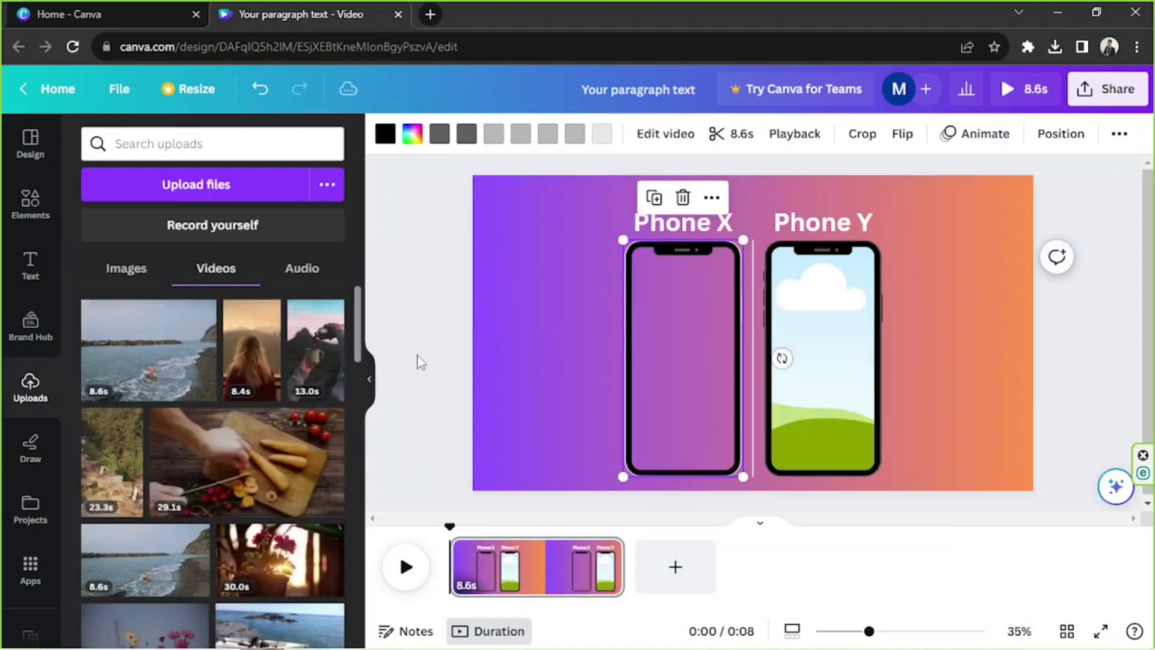
scroll(271, 379, "down", 3)
left_click_drag(173, 398, 794, 329)
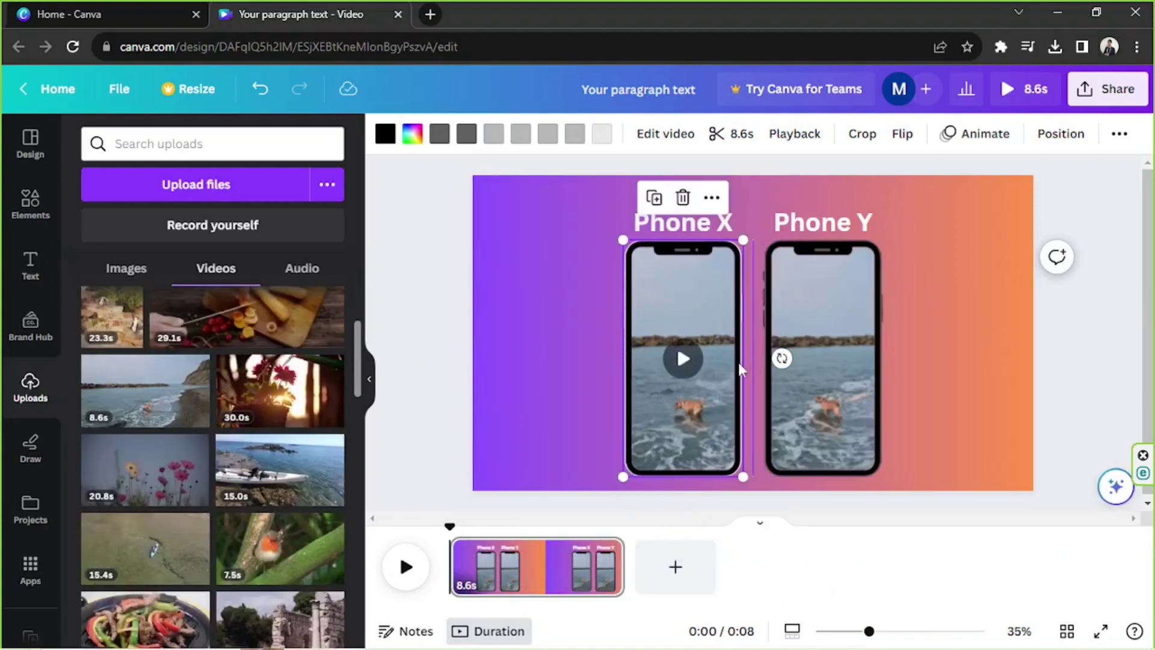
Enlarge the video slightly inside the right phone frame and reposition its crop so the dog sits near the middle of the screen
left_click(840, 410)
double_click(840, 410)
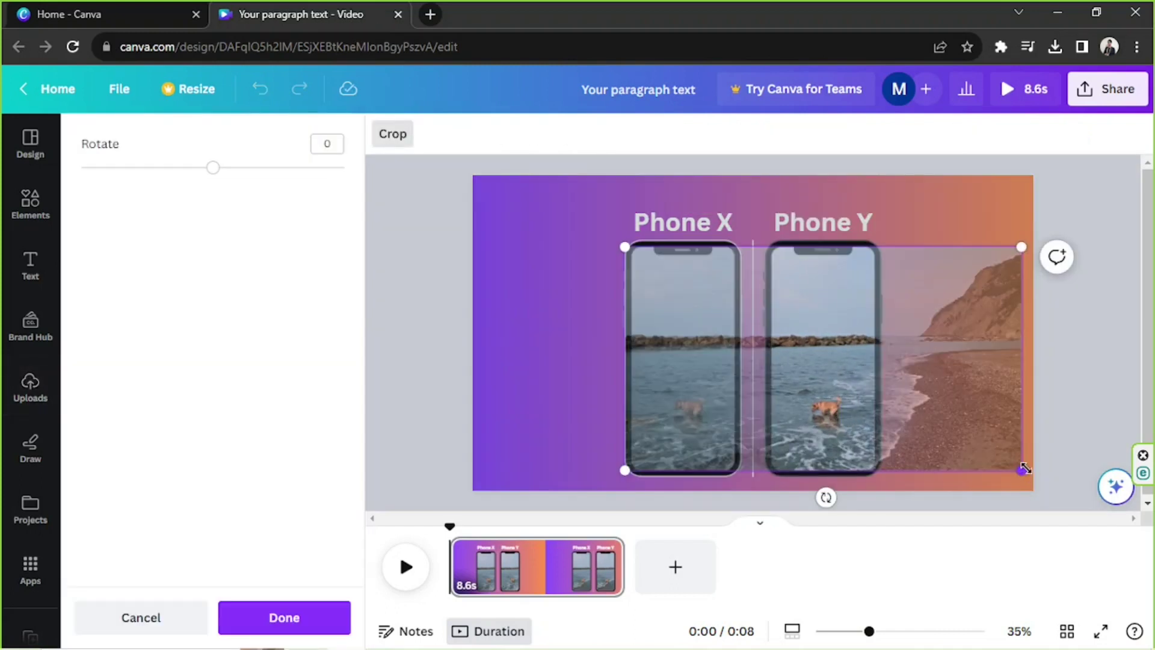
left_click_drag(1025, 468, 1034, 478)
left_click_drag(983, 443, 925, 438)
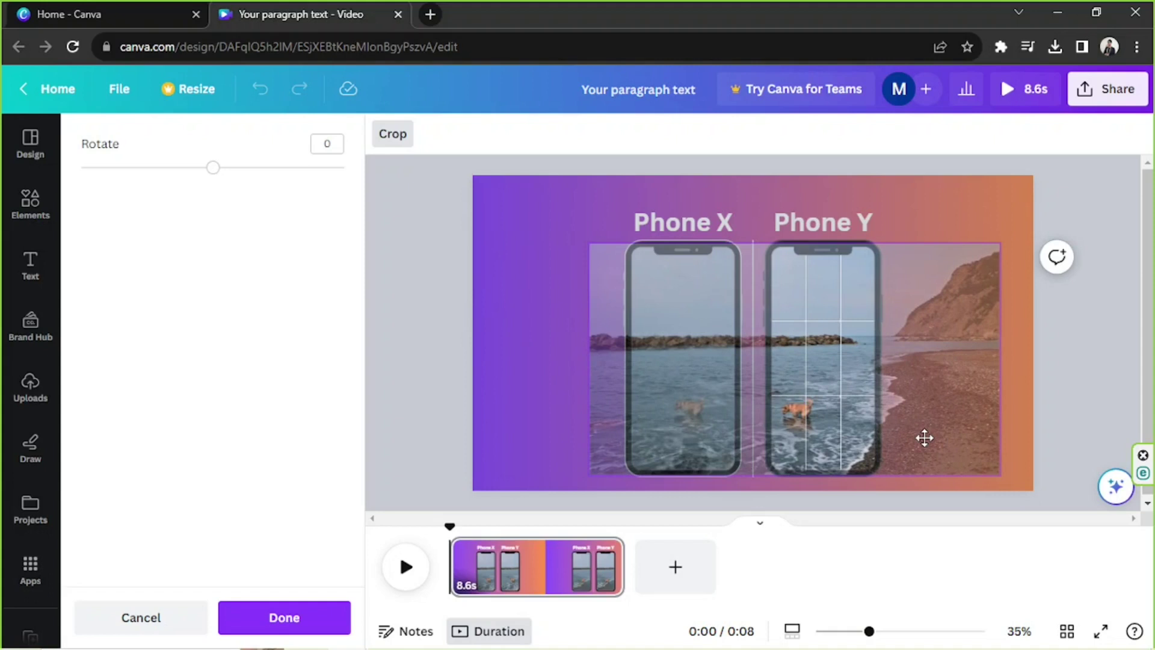
left_click(1074, 359)
double_click(847, 415)
left_click_drag(838, 407, 880, 403)
left_click(1087, 355)
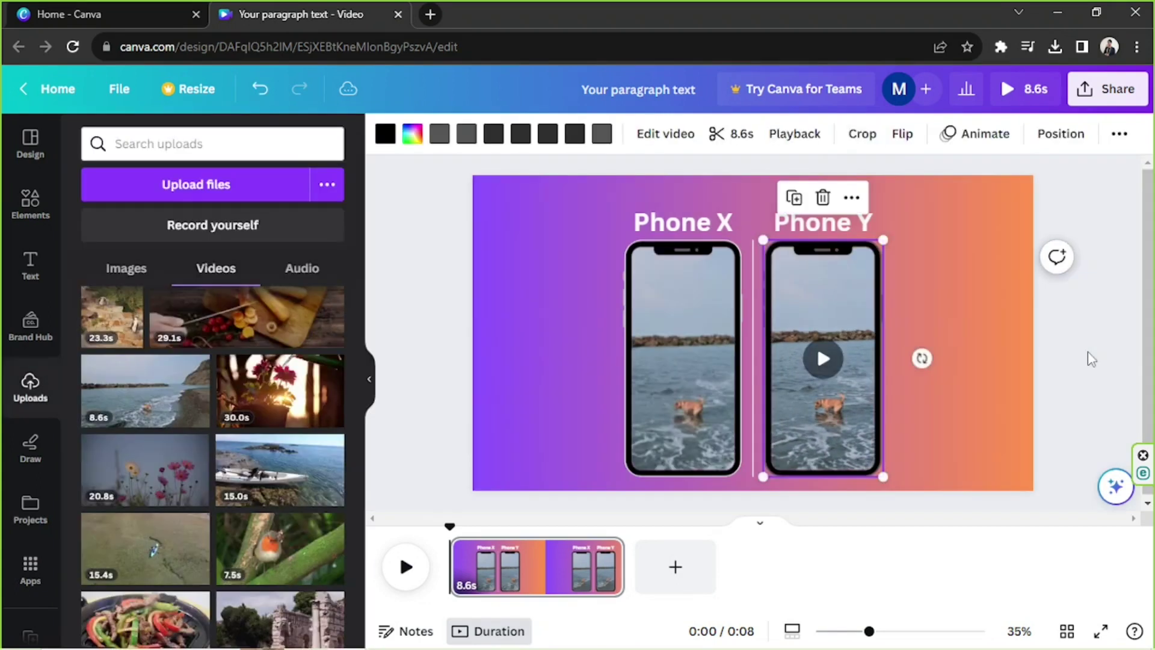
left_click(1078, 363)
left_click(959, 369)
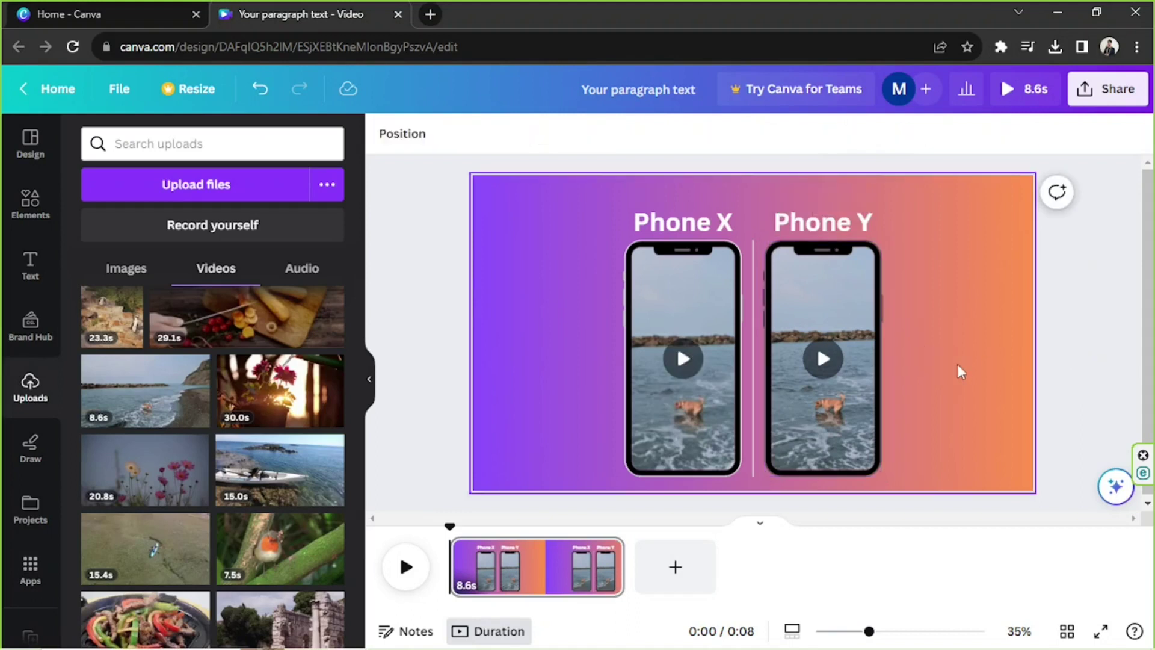
left_click(739, 354)
Add a new text box, scale it down to font size 31.9 and place it beside the Phone X frame's outer edge
left_click(503, 307)
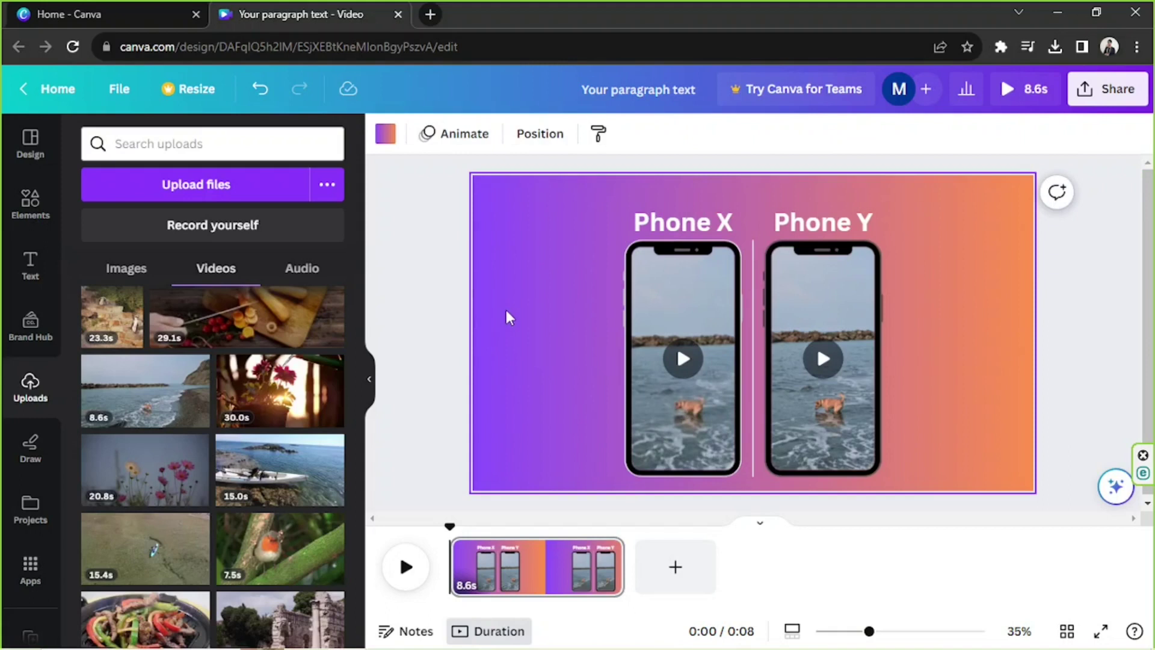
key("t")
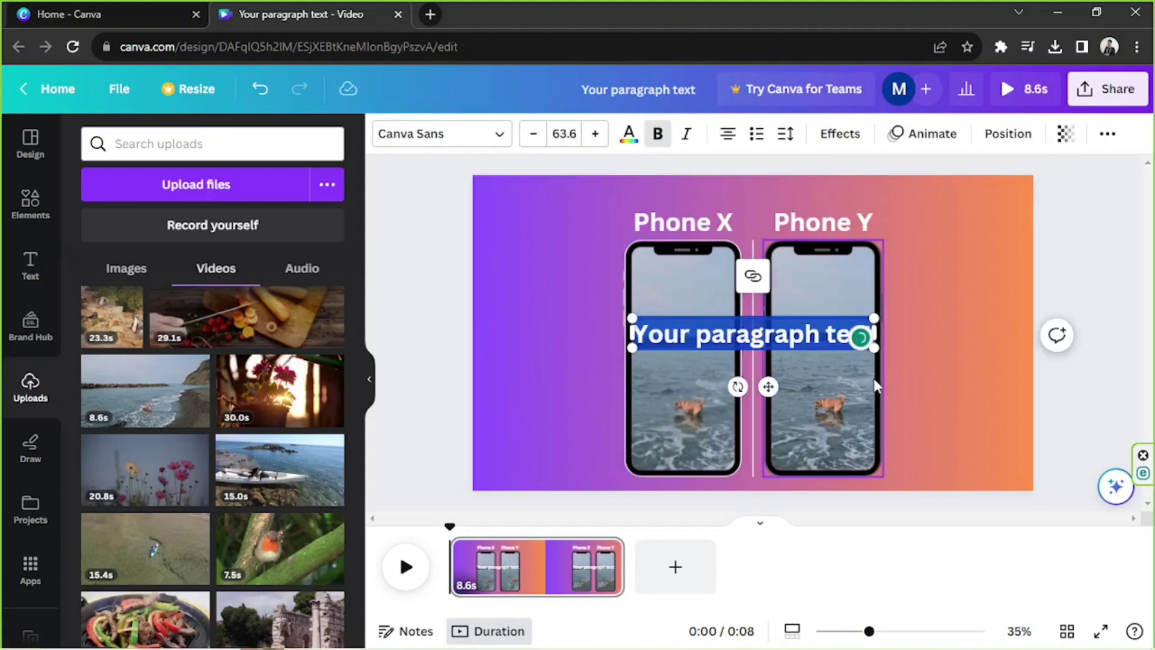
left_click_drag(874, 347, 754, 330)
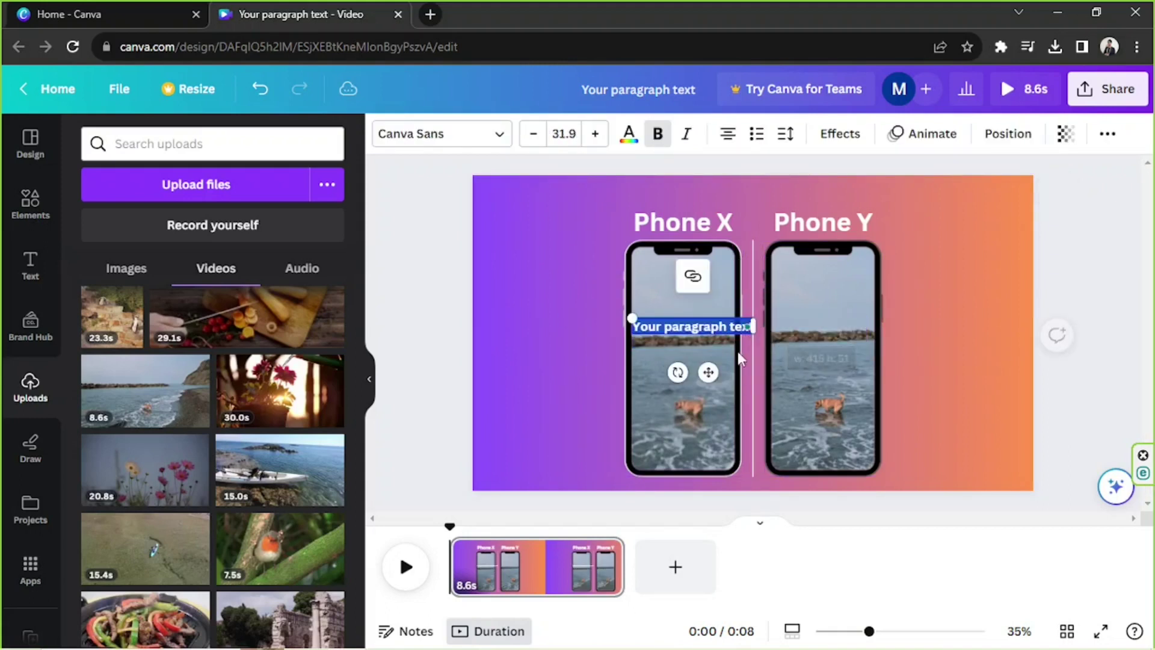
left_click_drag(707, 374, 568, 338)
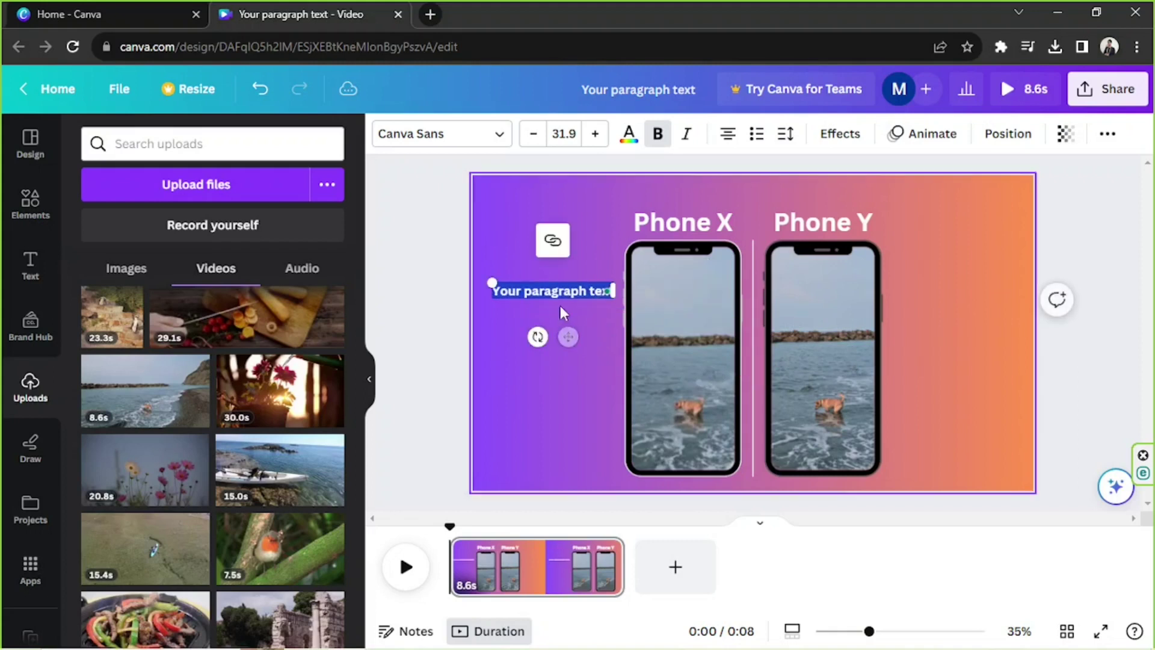
Replace the placeholder text with the four lines "Specs:", "Spec 1", "Feautre 1" and "Blah blah"
type("Sp")
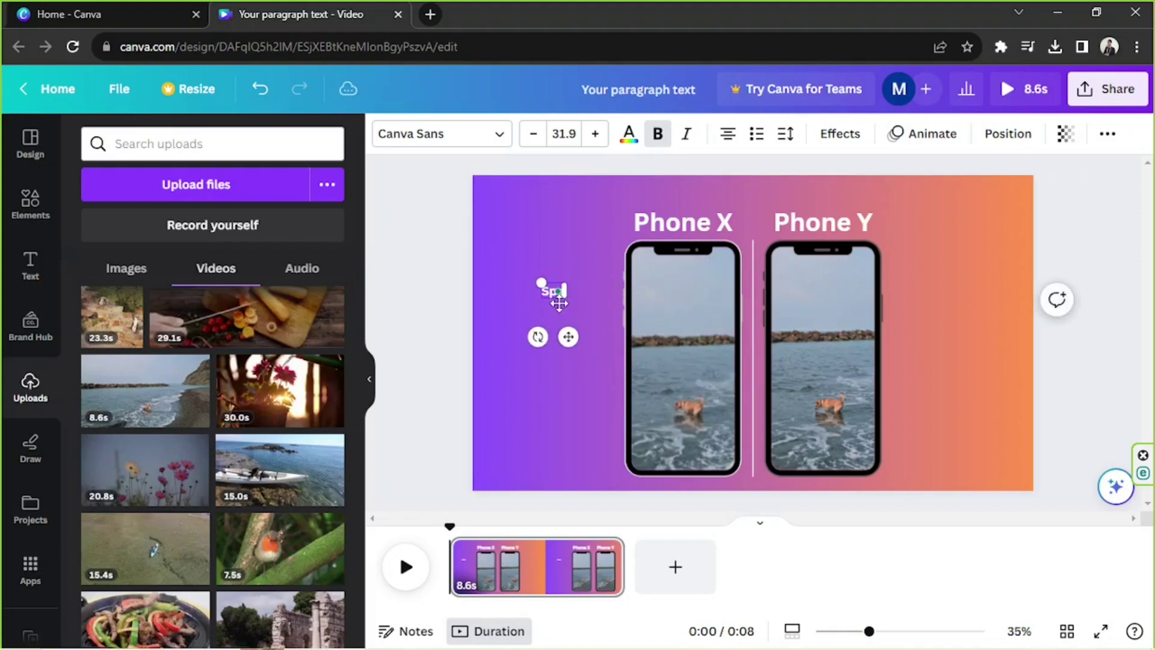
type("ecs: Sp")
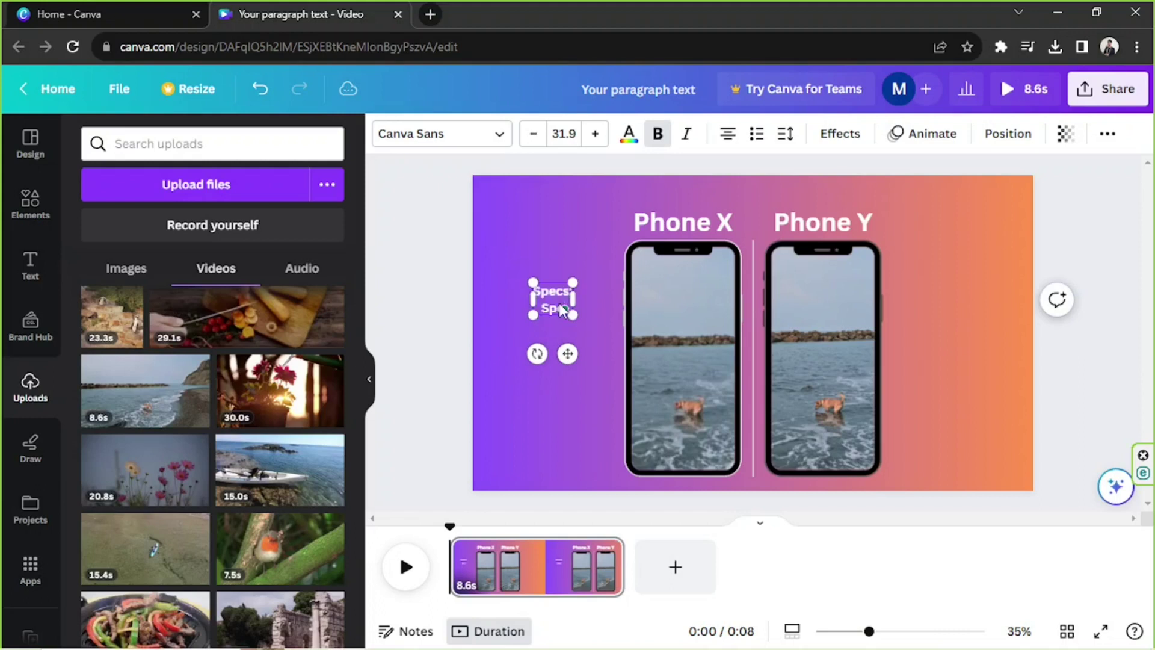
type("ec 1 Feautre 1 Blah bla")
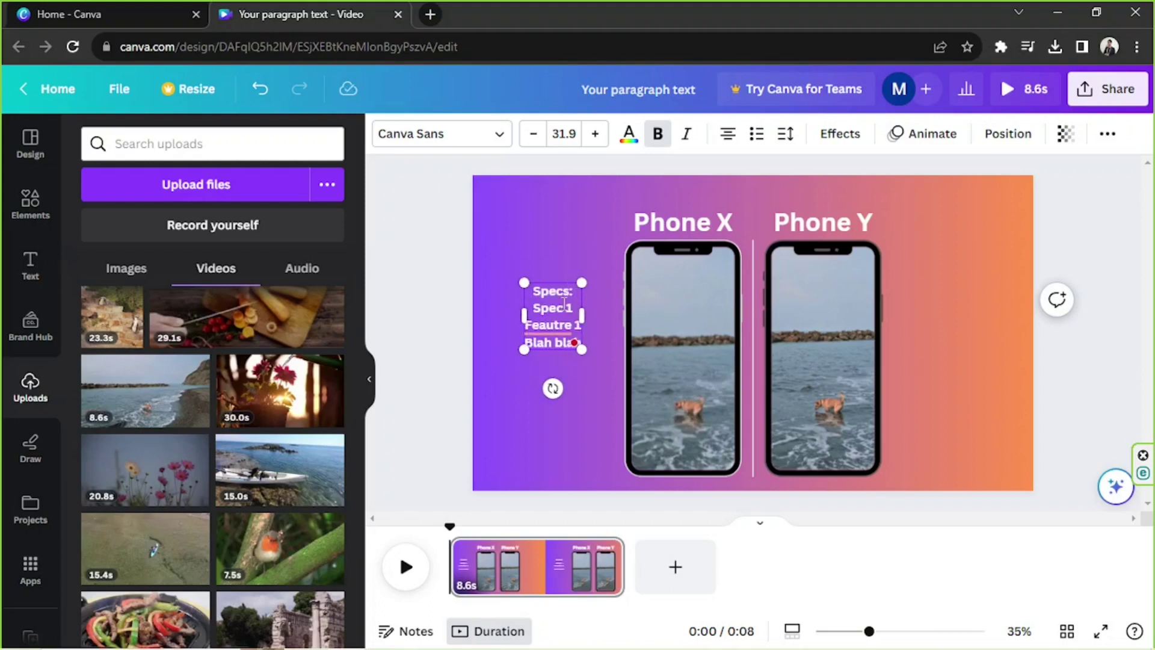
Left-align the specs text and leave only the "Specs:" heading bold
key("ctrl+a")
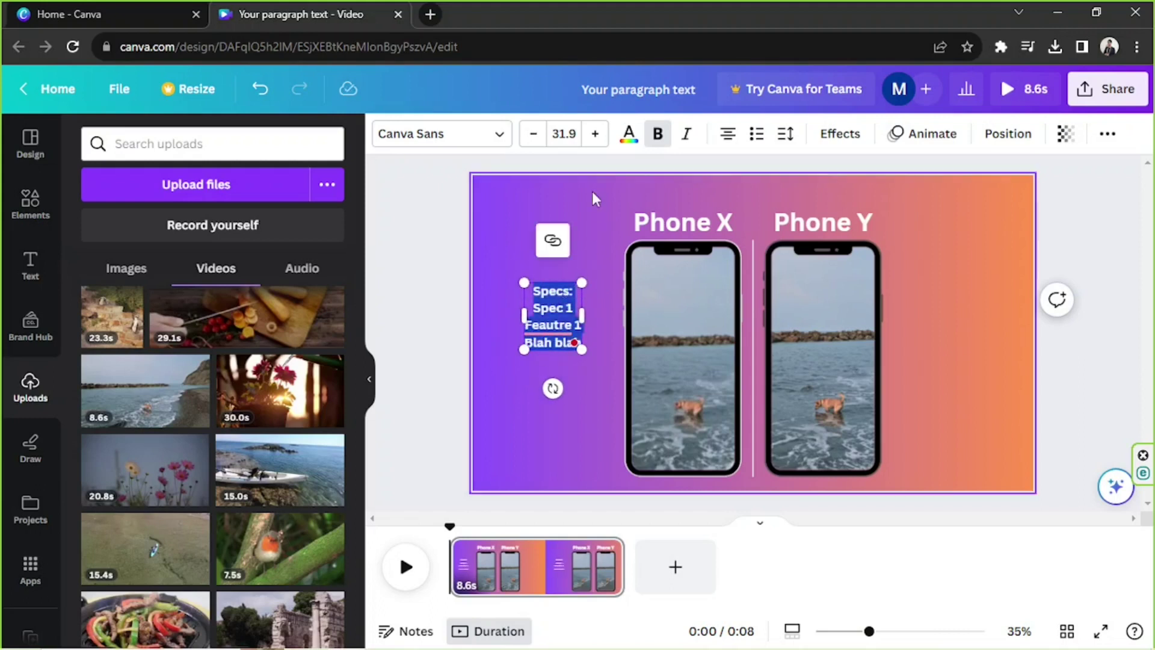
left_click(728, 135)
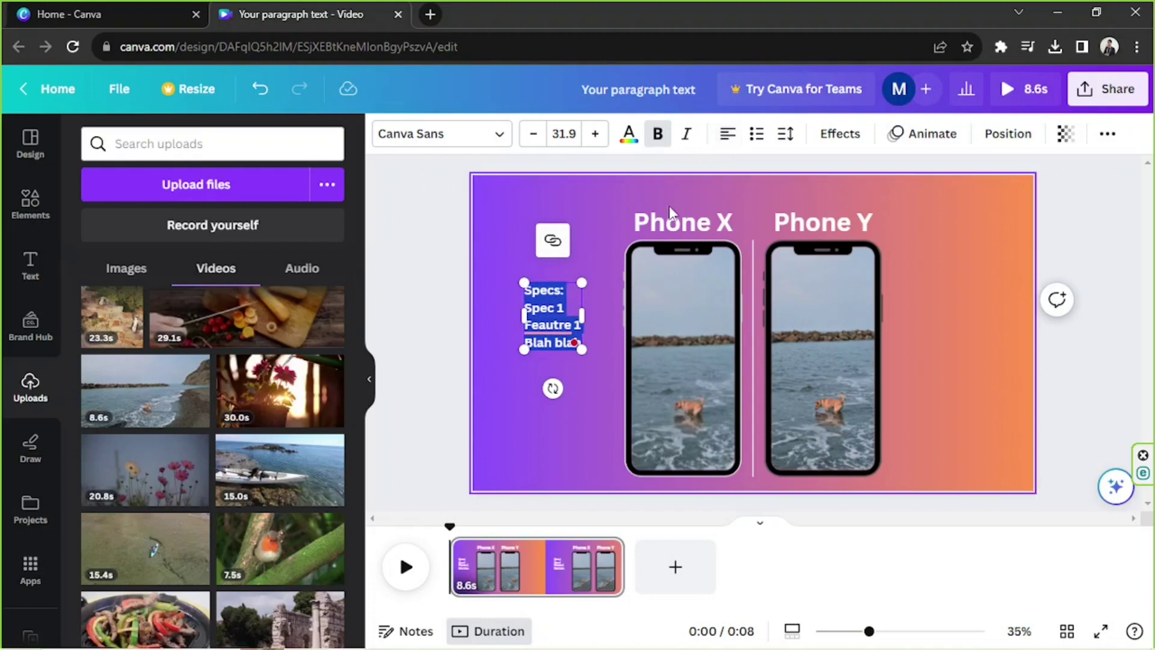
left_click(548, 325)
key("ctrl+a")
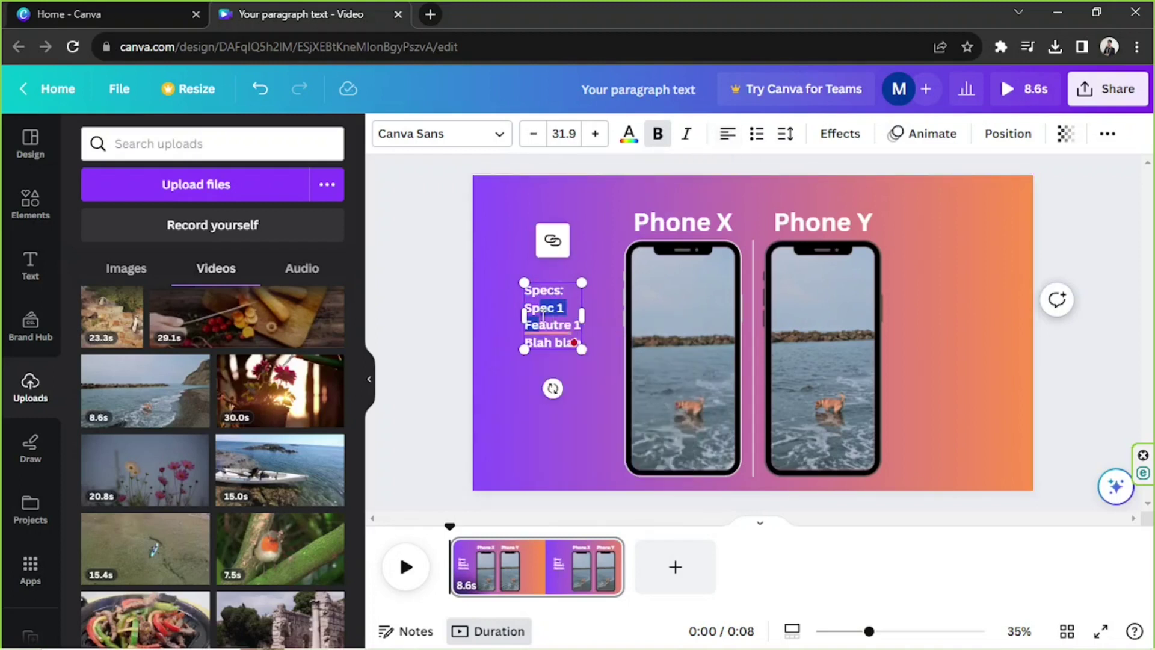
left_click(659, 135)
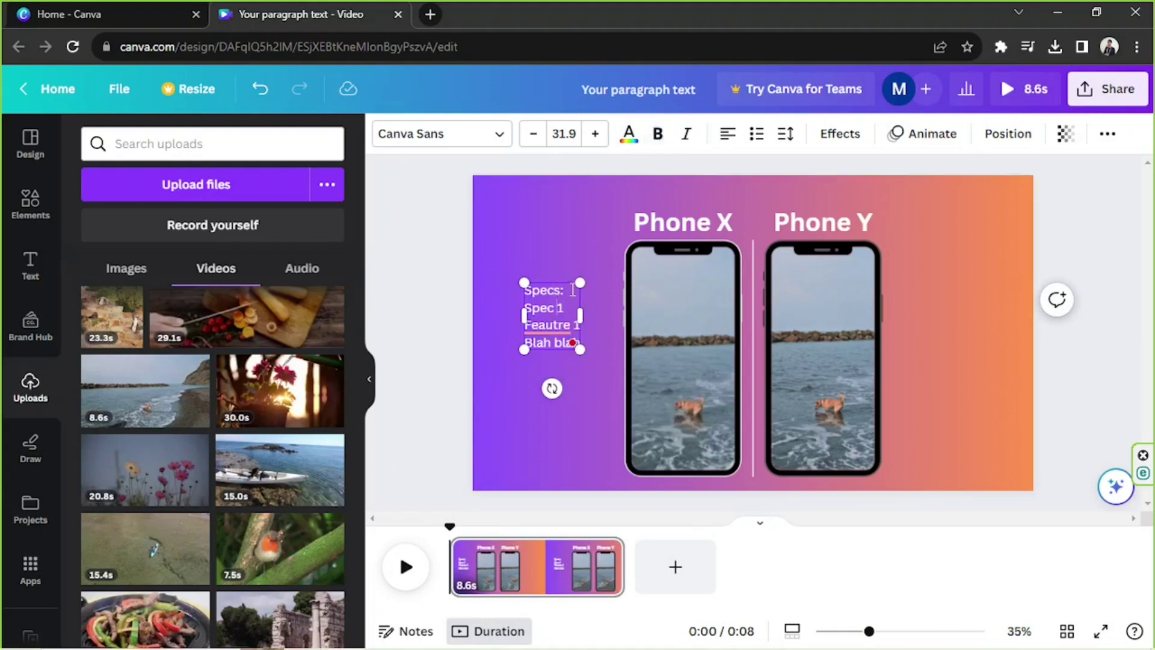
key("ctrl+b")
key("Escape")
Turn the three lines under "Specs:" into a bulleted list and scale the text block to font size 34.8 beside Phone X
left_click_drag(524, 283, 499, 253)
left_click_drag(556, 355, 564, 383)
left_click_drag(529, 311, 602, 371)
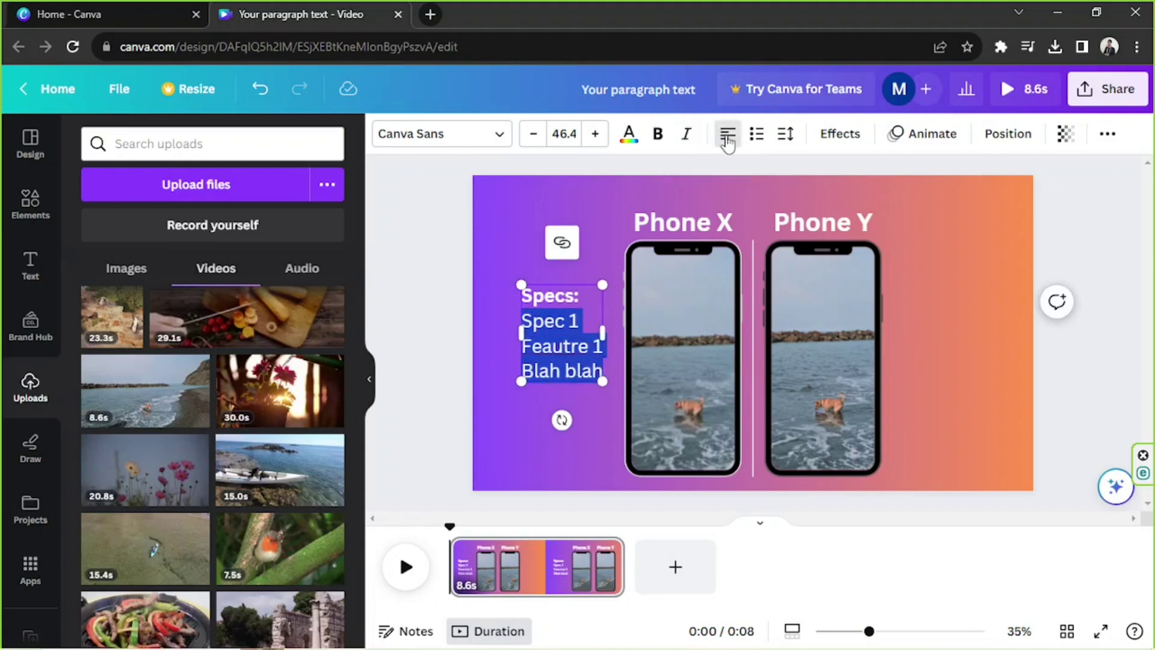
left_click(756, 135)
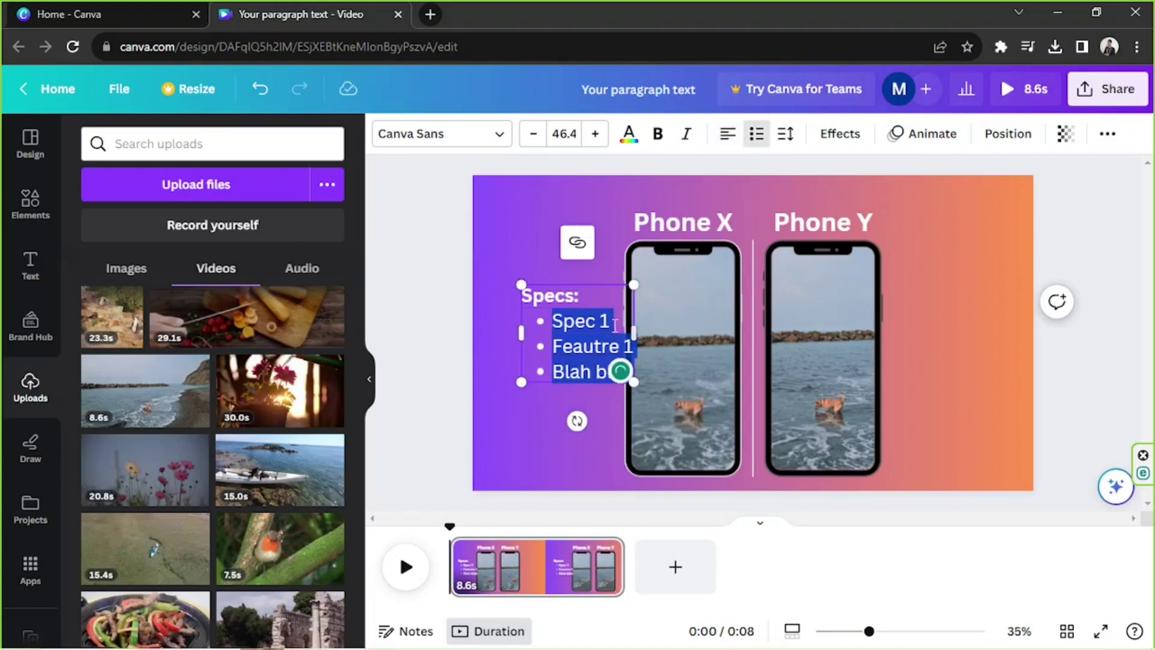
left_click(588, 371)
left_click_drag(587, 386, 576, 338)
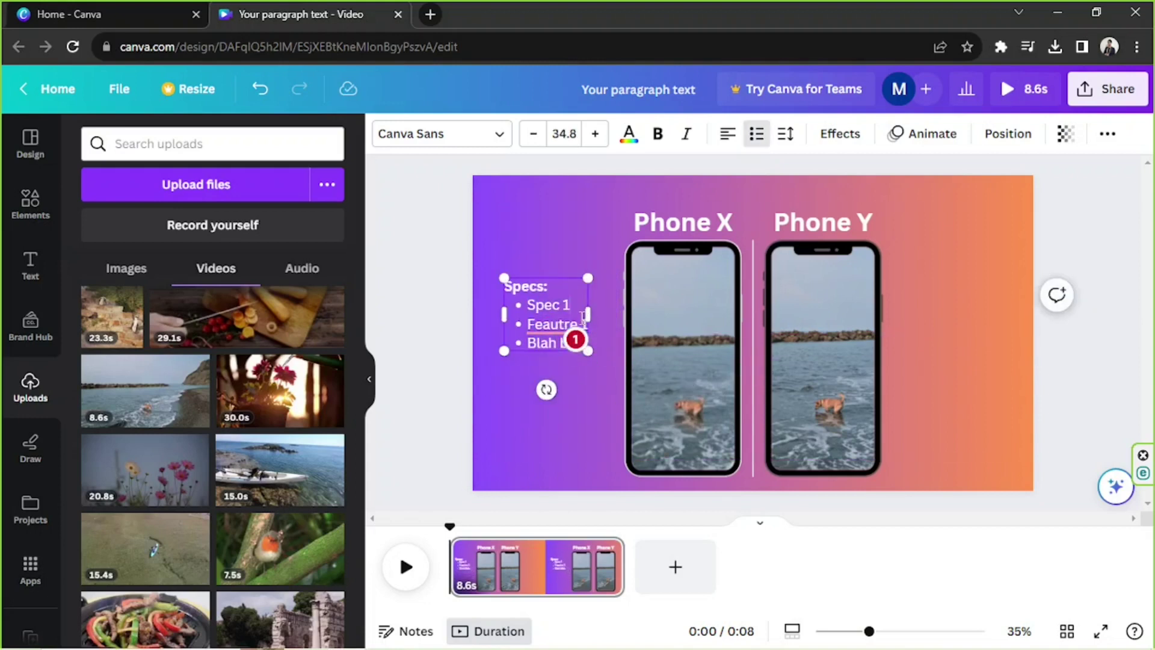
Extend the bulleted list by repeating its three items two more times, and scale the specs text to font size 29.8
key("Return")
key("Return")
type("h")
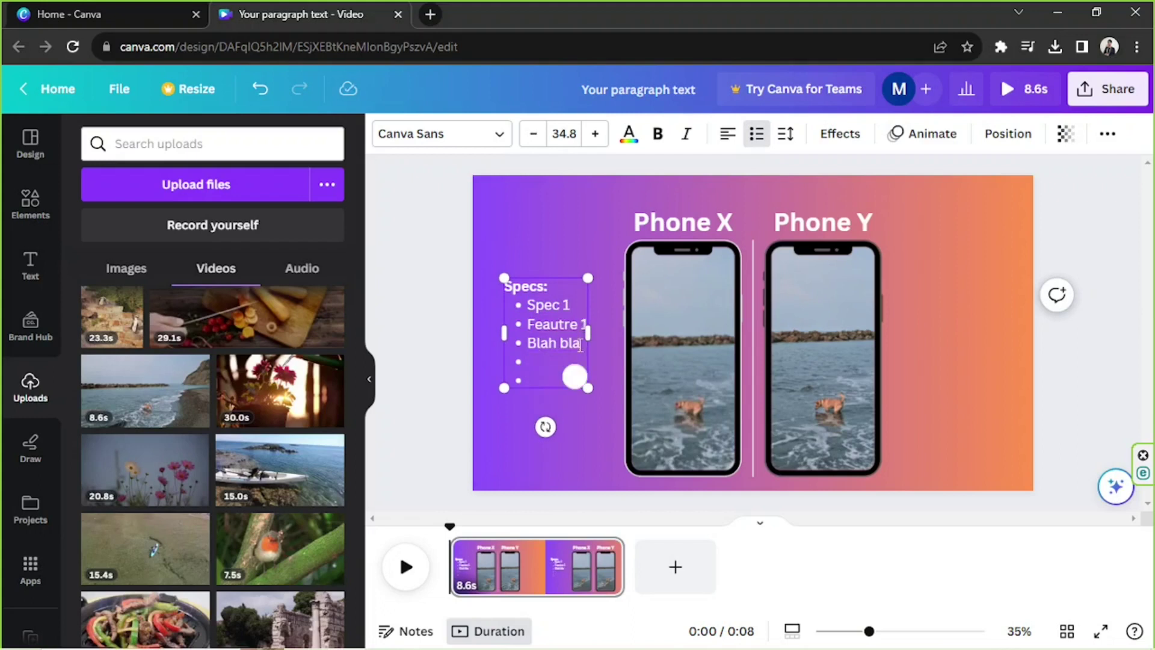
left_click_drag(581, 346, 526, 304)
key("ctrl+c")
left_click(530, 361)
key("ctrl+v")
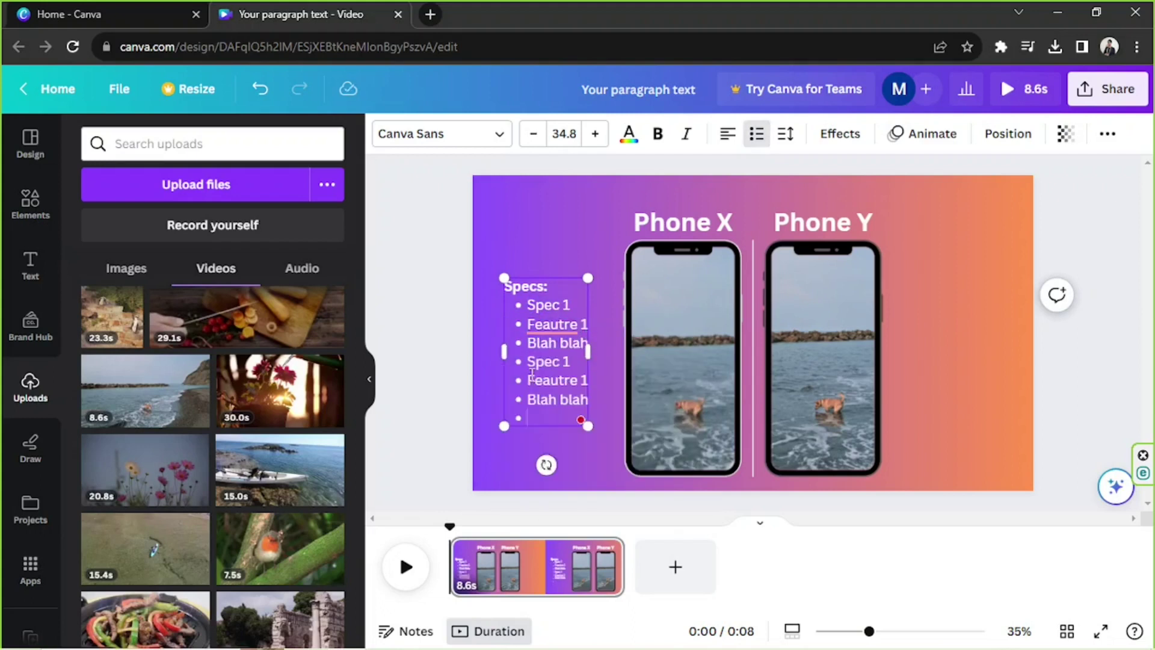
key("ctrl+v")
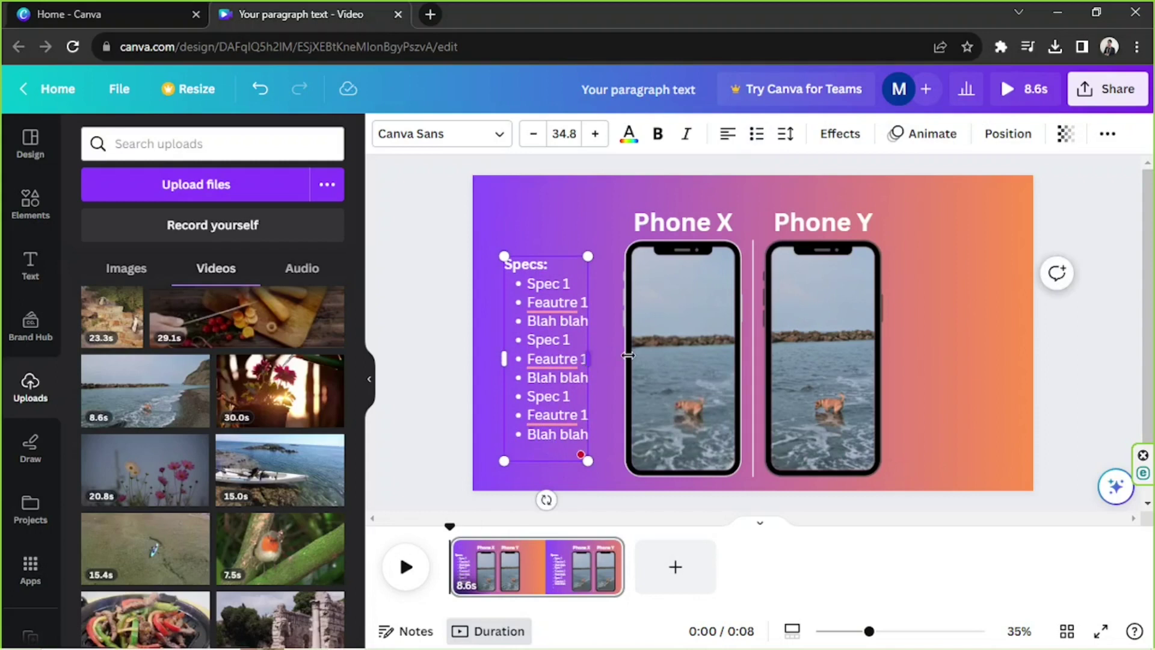
left_click_drag(627, 355, 623, 355)
left_click_drag(624, 463, 554, 442)
Duplicate the specs list and place the copy on the outer side of the Phone Y frame, level with the original
left_click(533, 238)
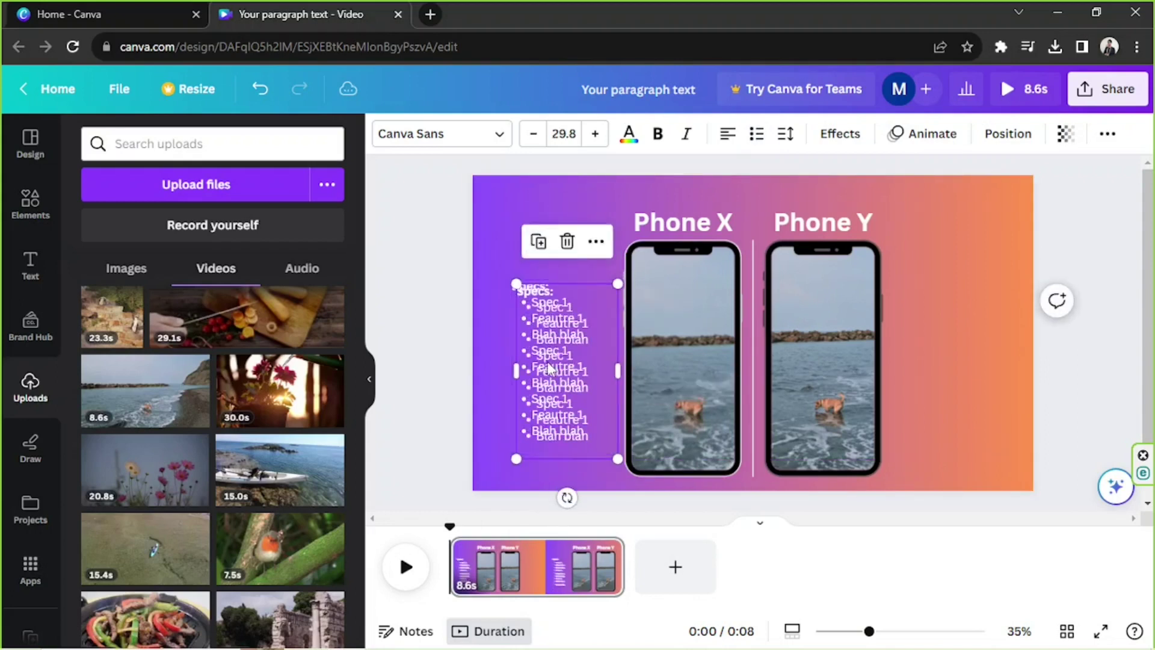
left_click_drag(553, 361, 934, 346)
left_click_drag(569, 373, 565, 365)
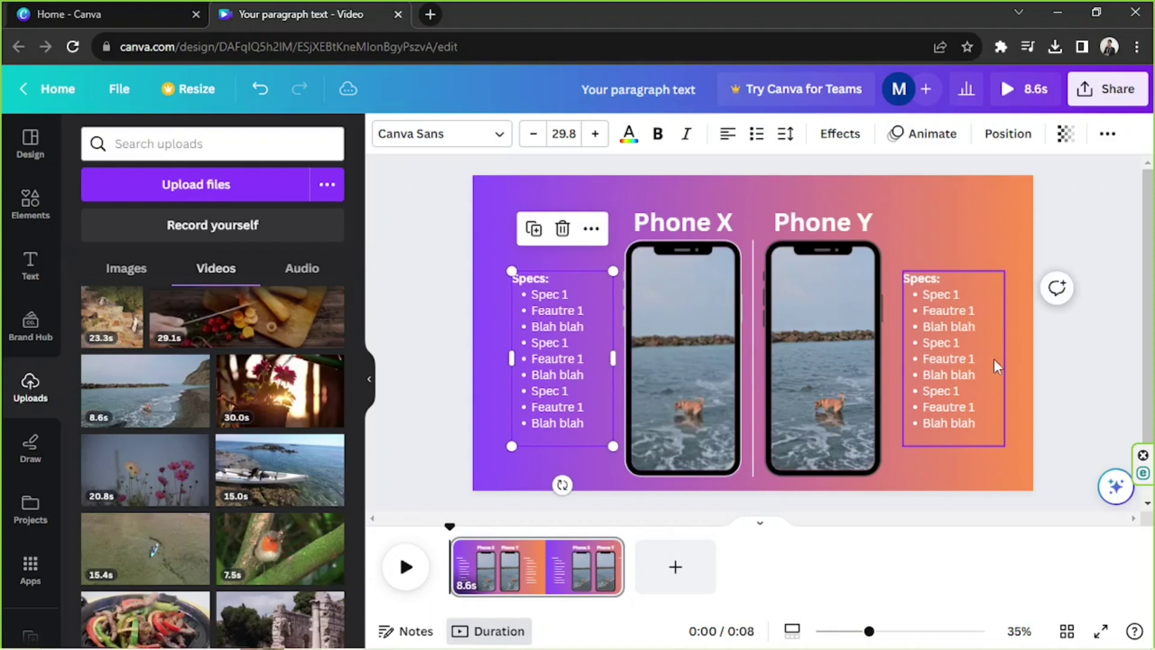
left_click_drag(969, 340, 972, 348)
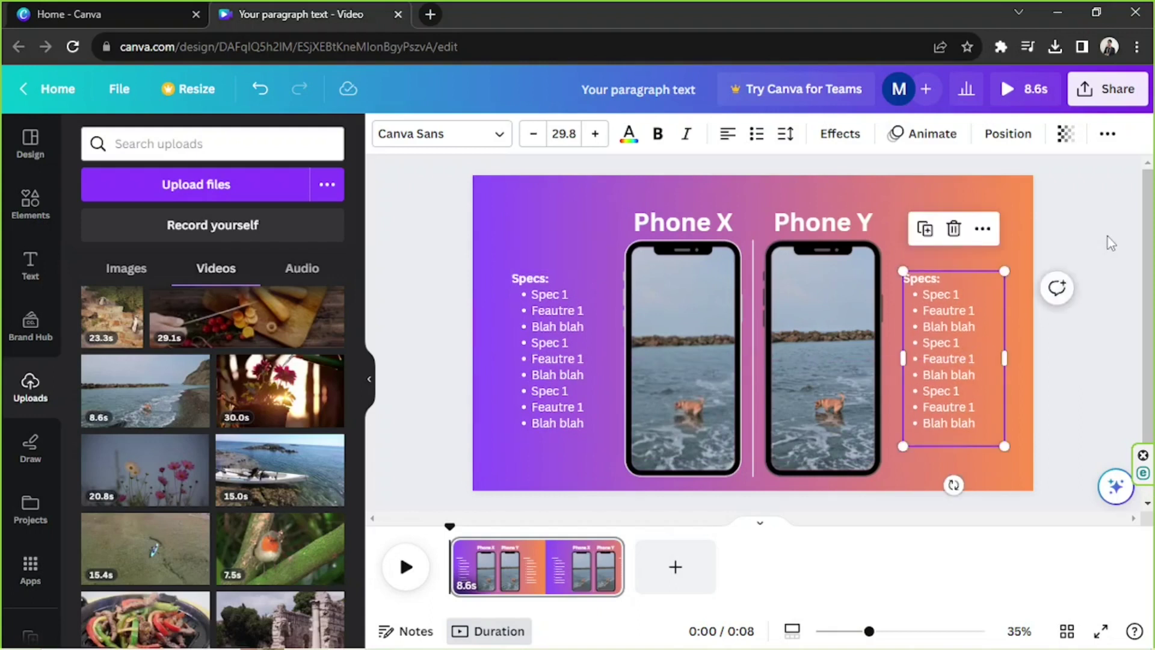
left_click(1106, 236)
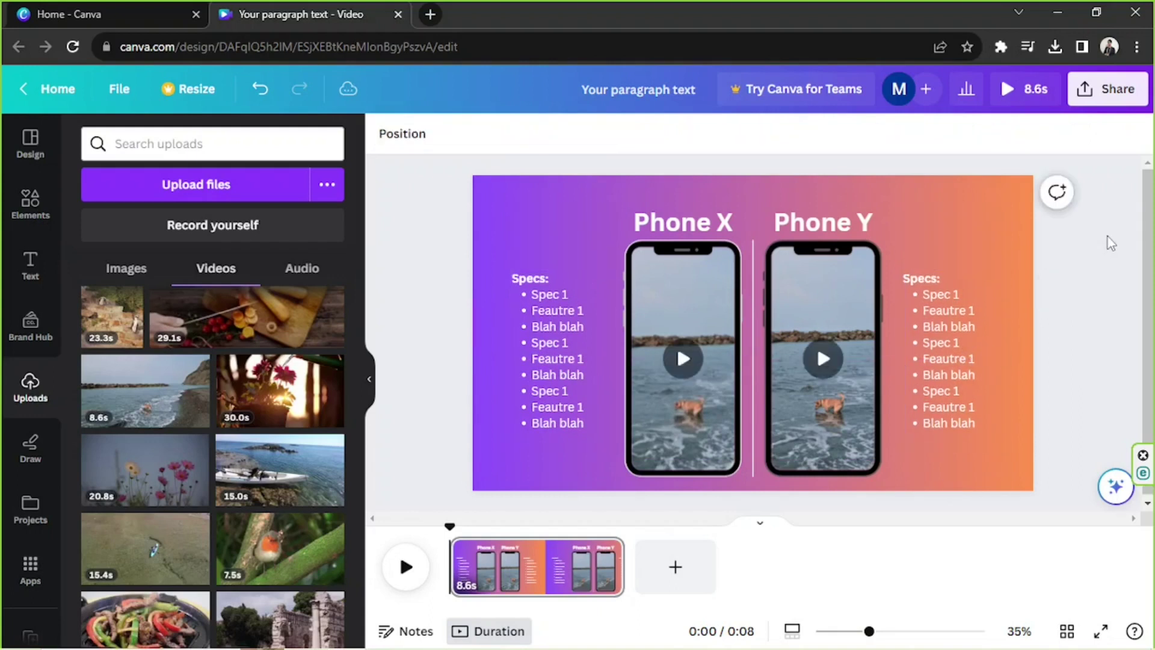
left_click(945, 336)
left_click_drag(944, 335, 979, 325)
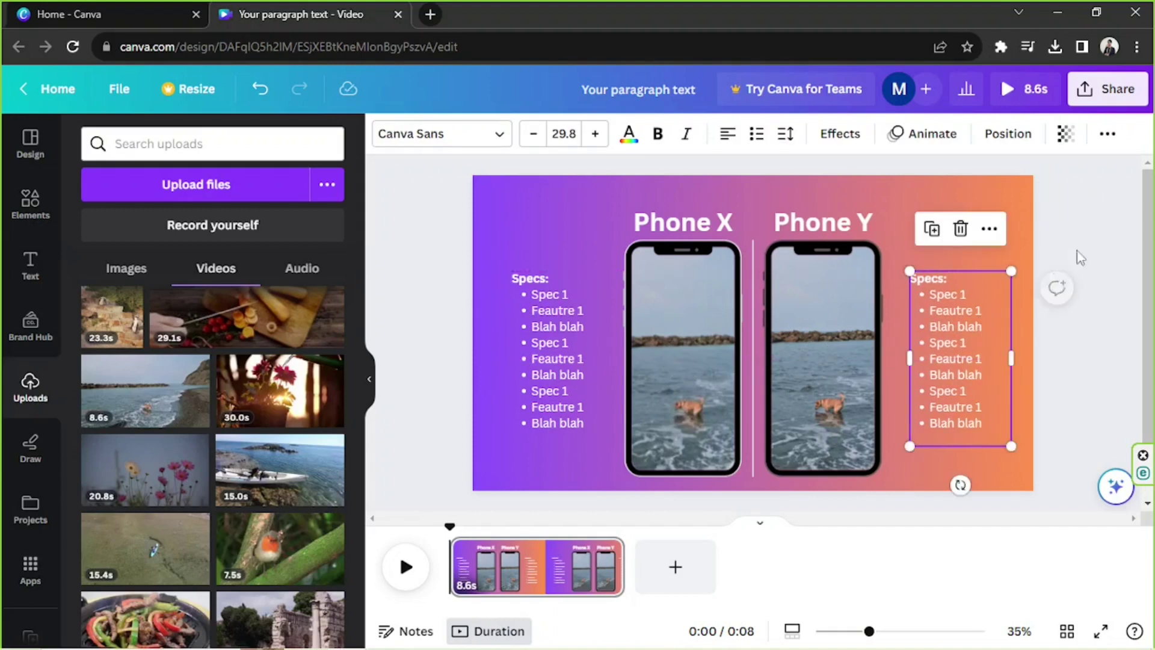
left_click(1137, 233)
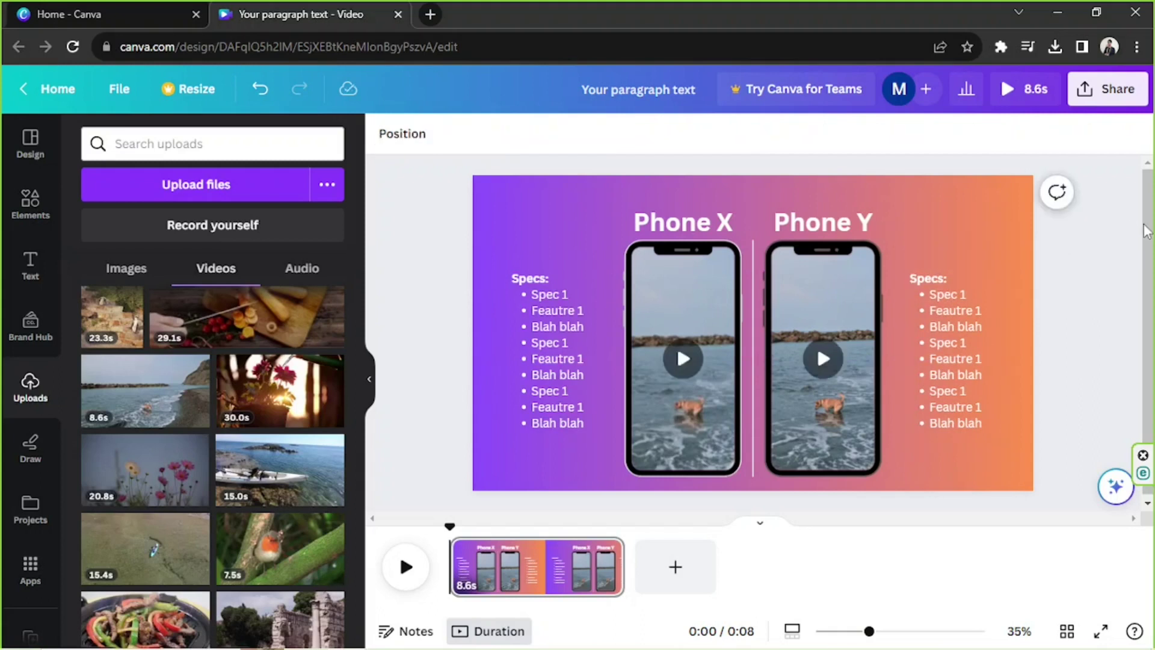
Apply the Rise text animation, set to On enter, to the "Phone X" and "Phone Y" labels
left_click(724, 223)
left_click(970, 218)
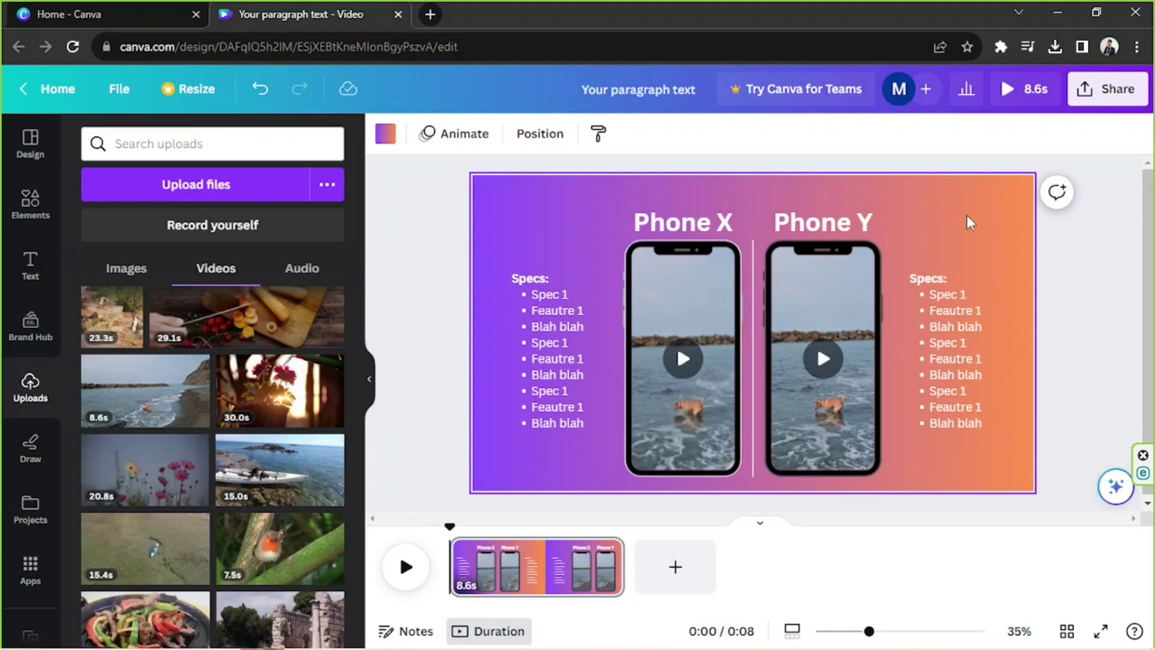
left_click(695, 224)
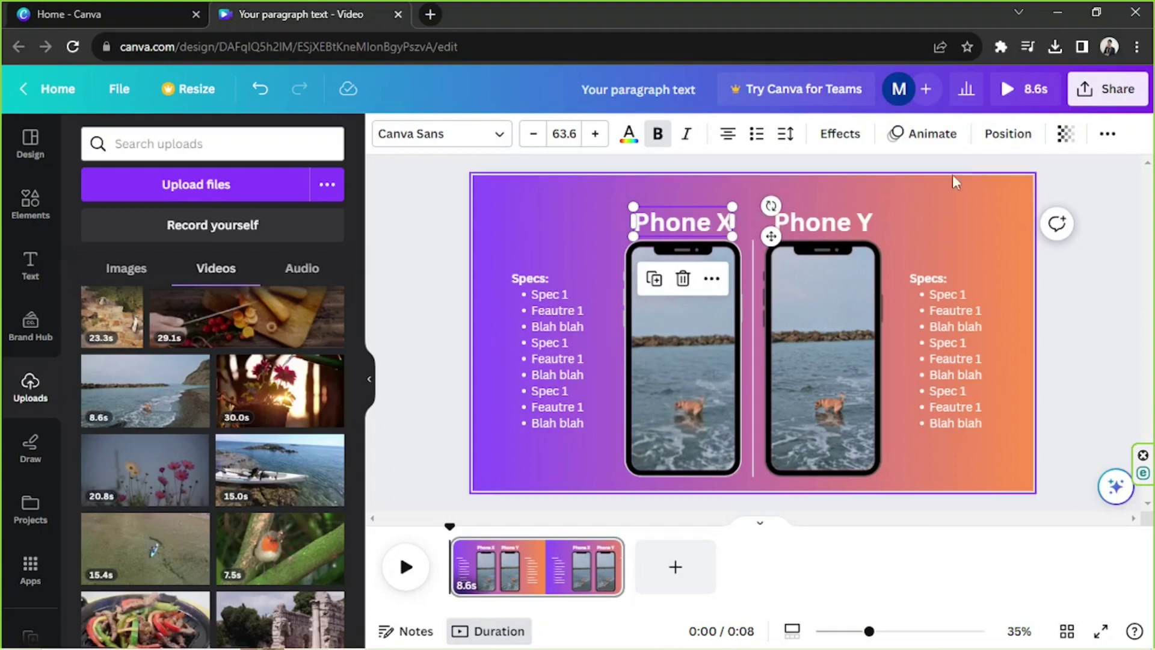
left_click(926, 147)
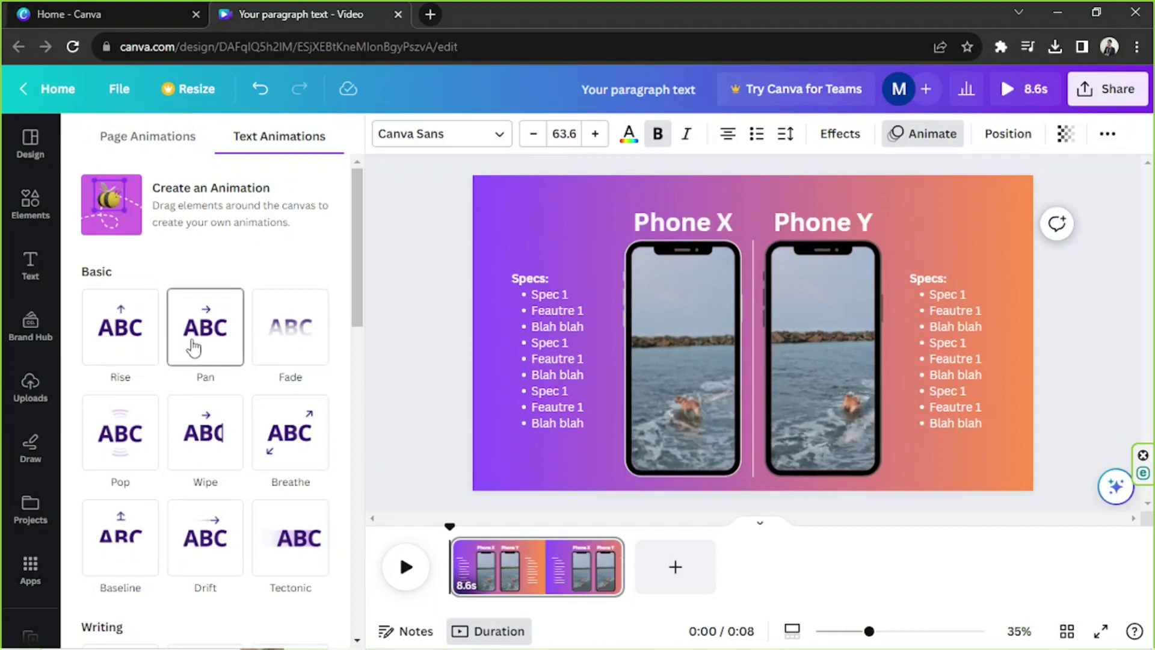
left_click(223, 310)
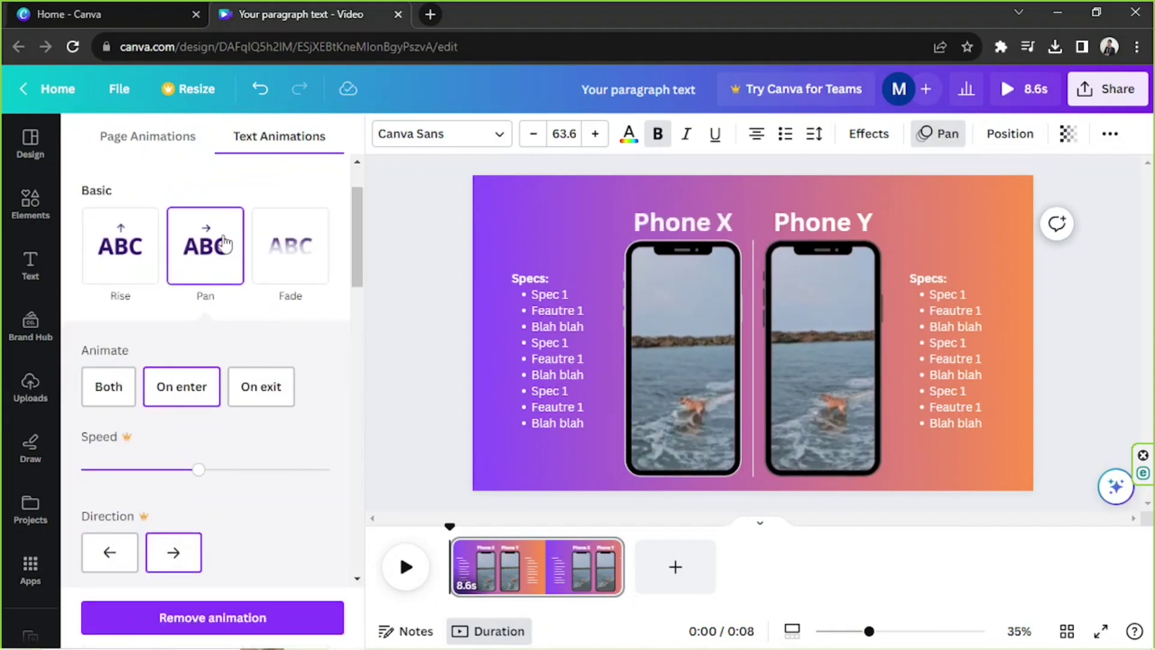
left_click(130, 262)
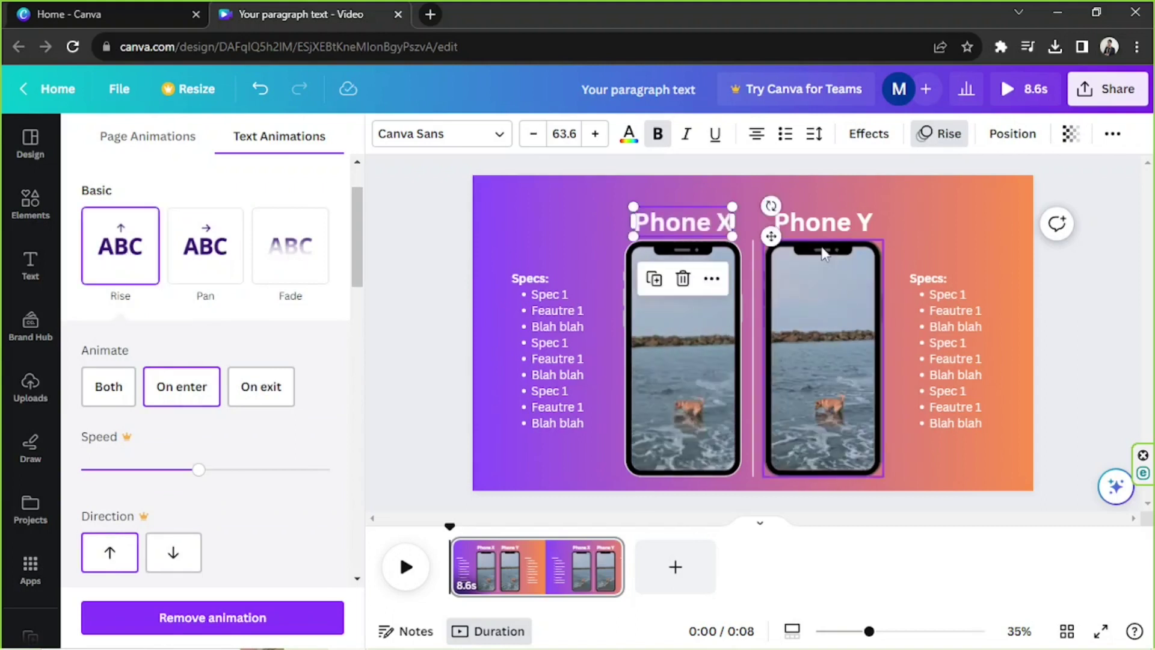
scroll(271, 262, "down", 2)
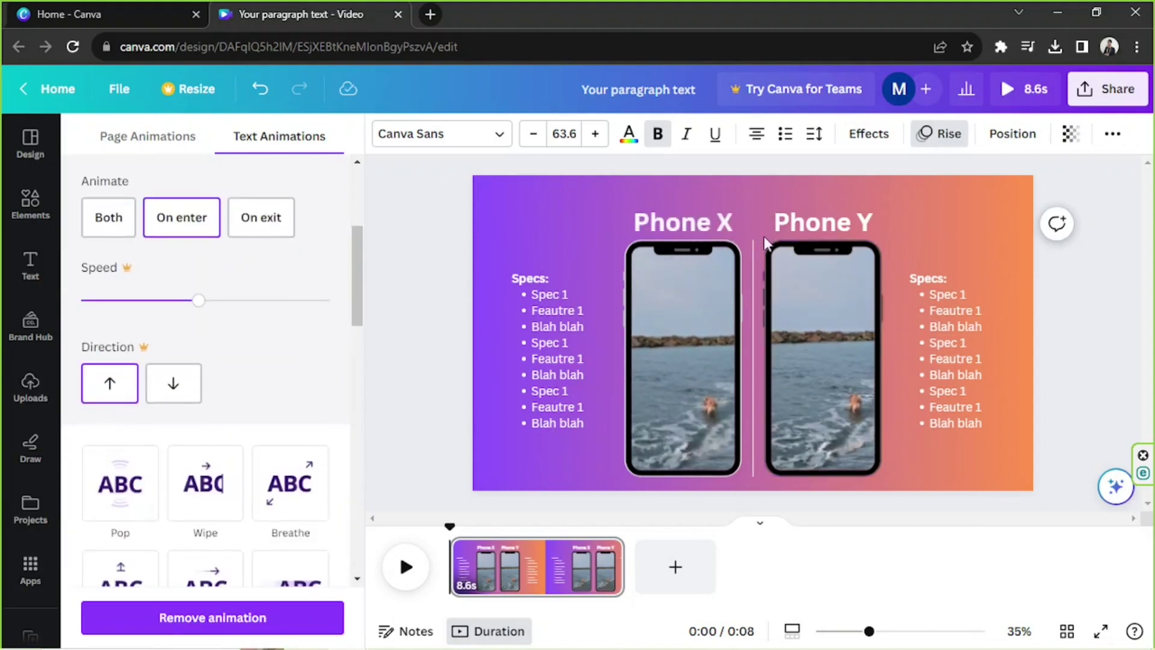
left_click(781, 226)
left_click(109, 309)
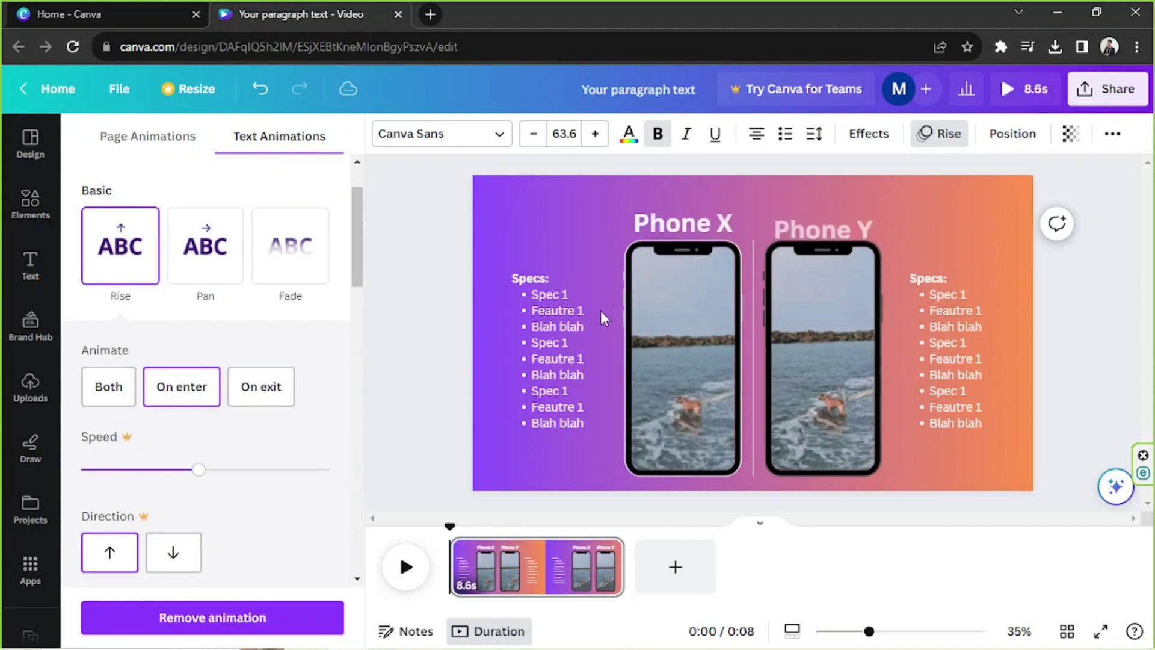
Apply the Merge text animation to the specs lists beside Phone X and Phone Y
left_click(578, 310)
scroll(152, 347, "down", 3)
scroll(150, 348, "up", 3)
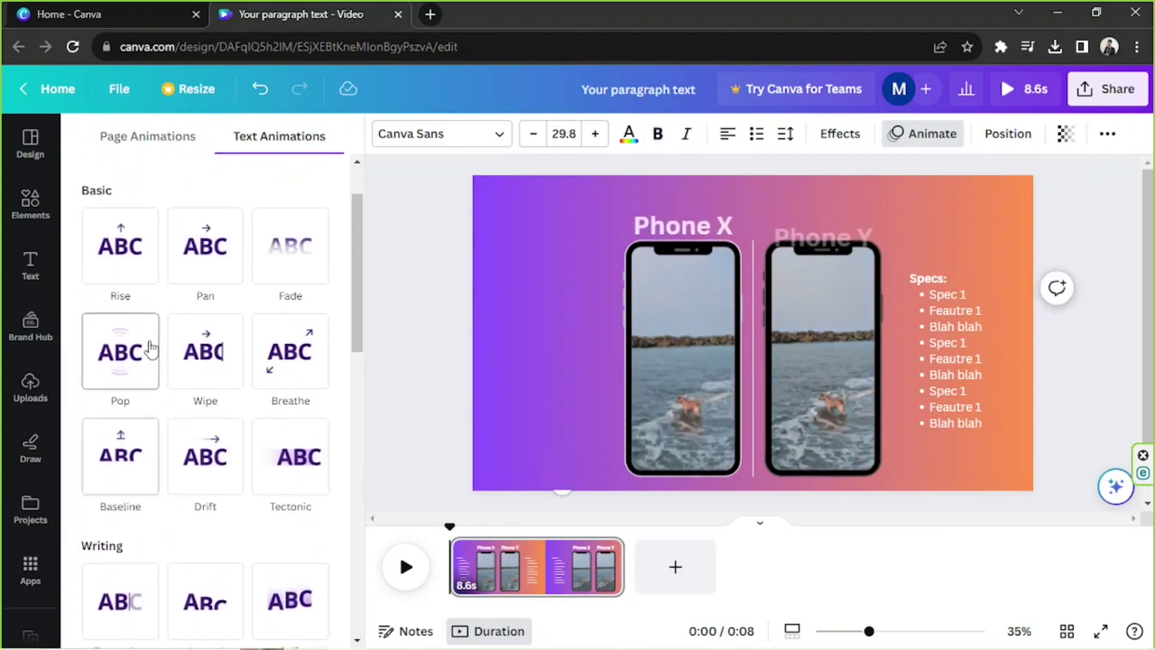
scroll(217, 337, "down", 2)
scroll(217, 337, "down", 2)
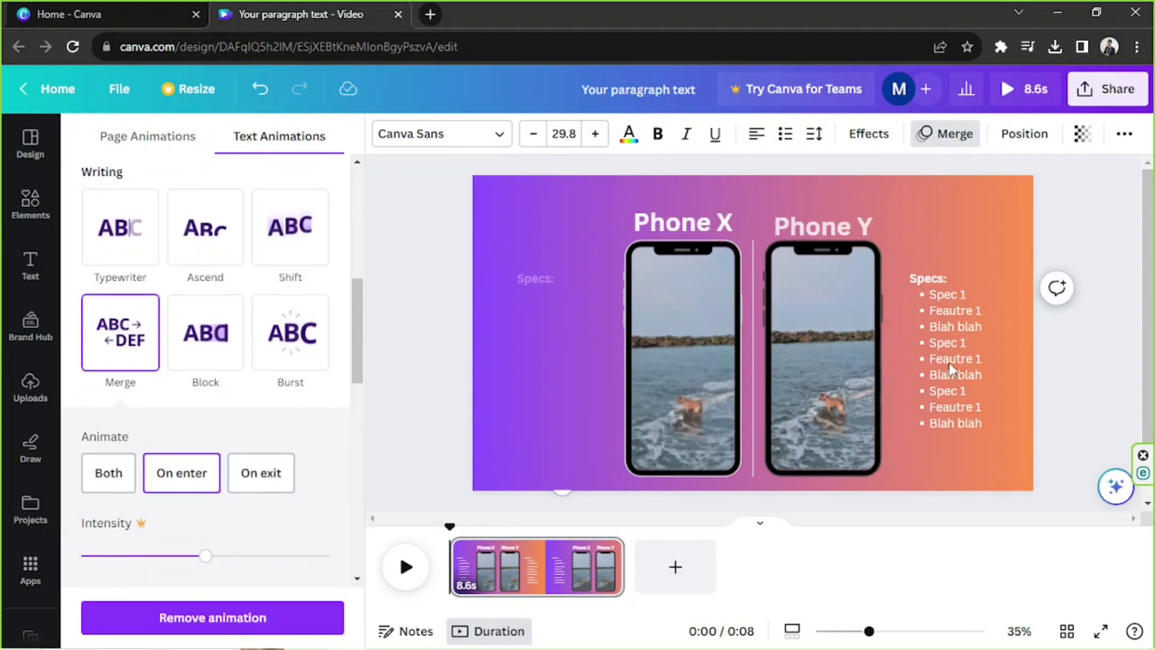
left_click(951, 368)
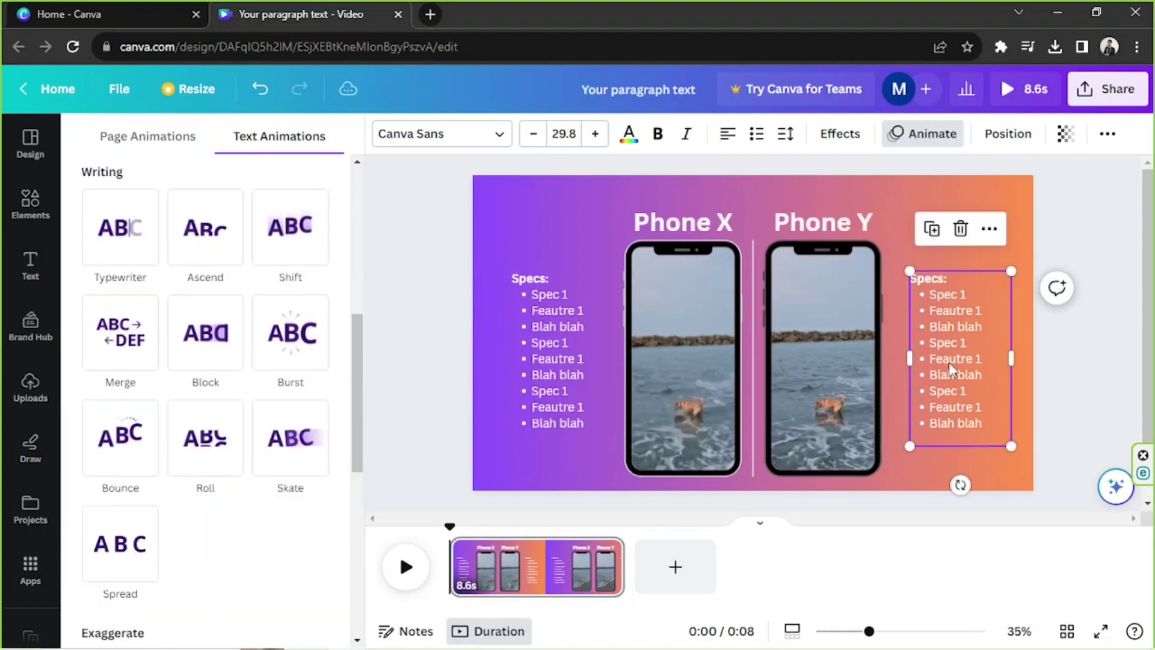
left_click(124, 361)
Apply the Baseline element animation to the Phone X and Phone Y frames
left_click(684, 322)
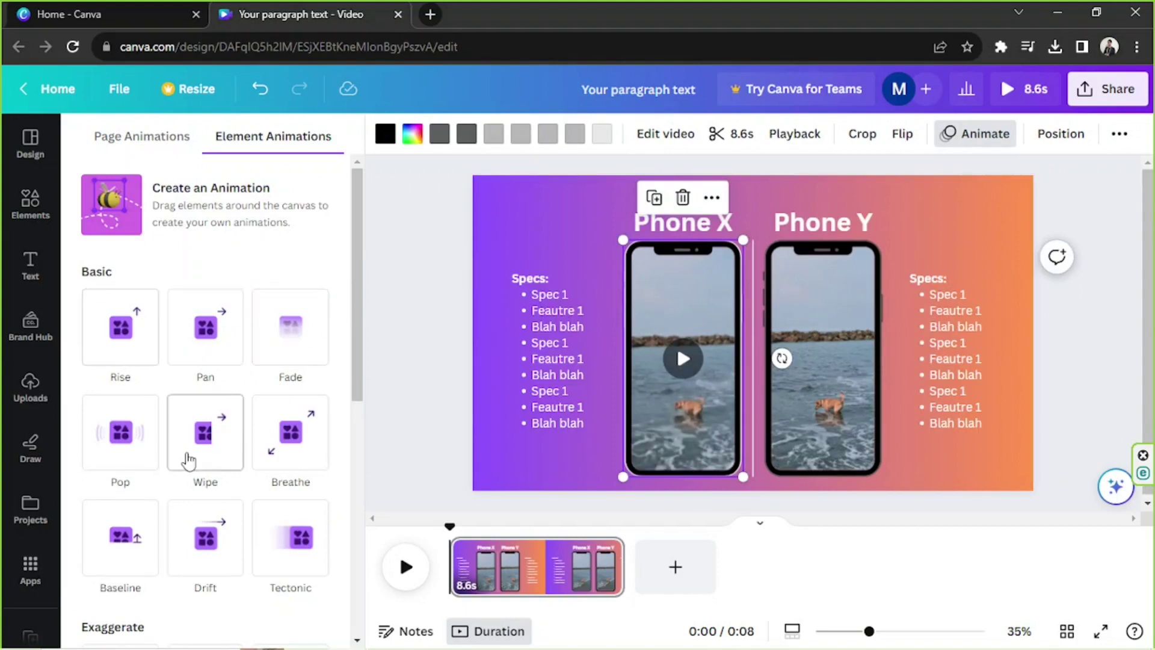
left_click(131, 538)
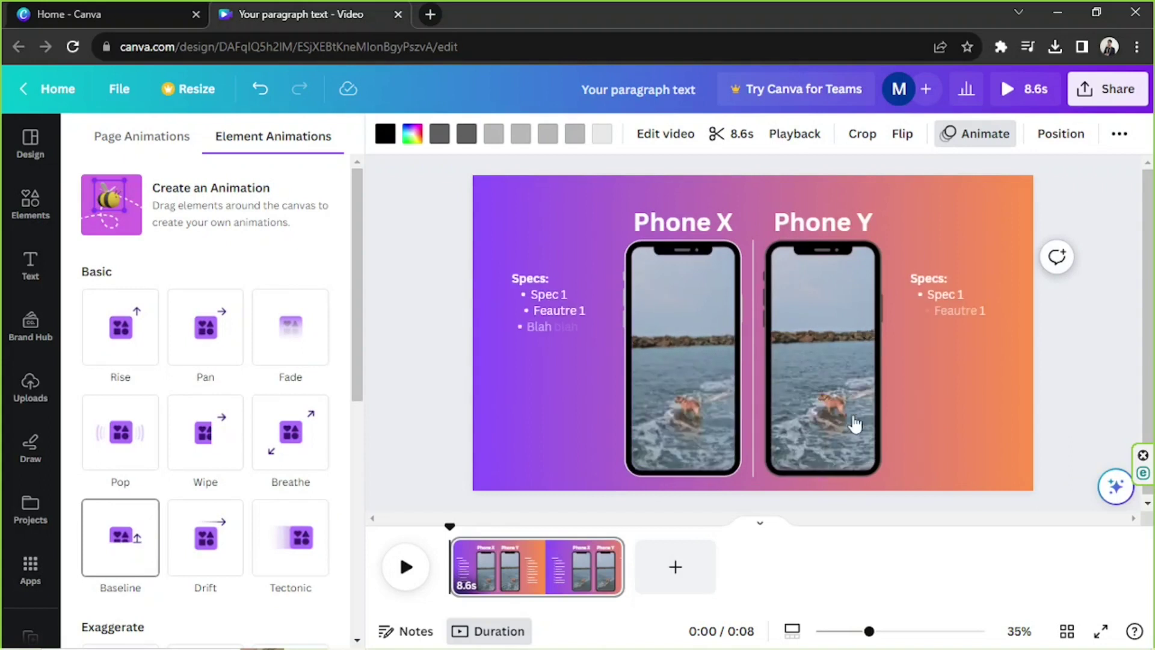
left_click(838, 353)
scroll(138, 409, "down", 3)
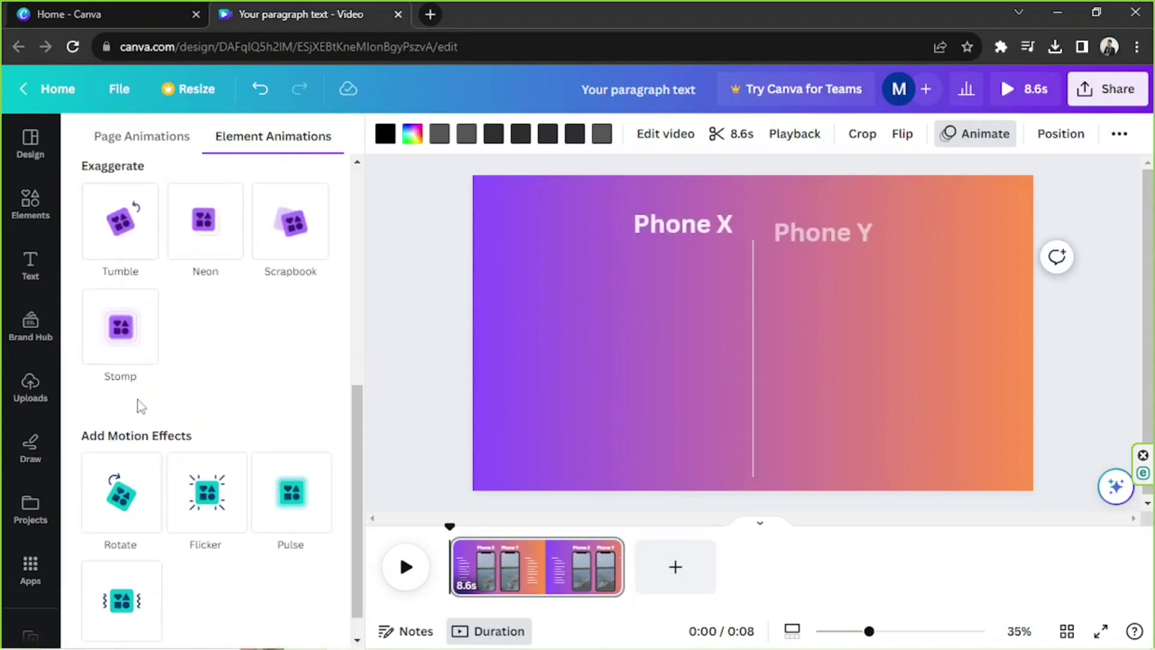
scroll(135, 337, "up", 3)
left_click(129, 281)
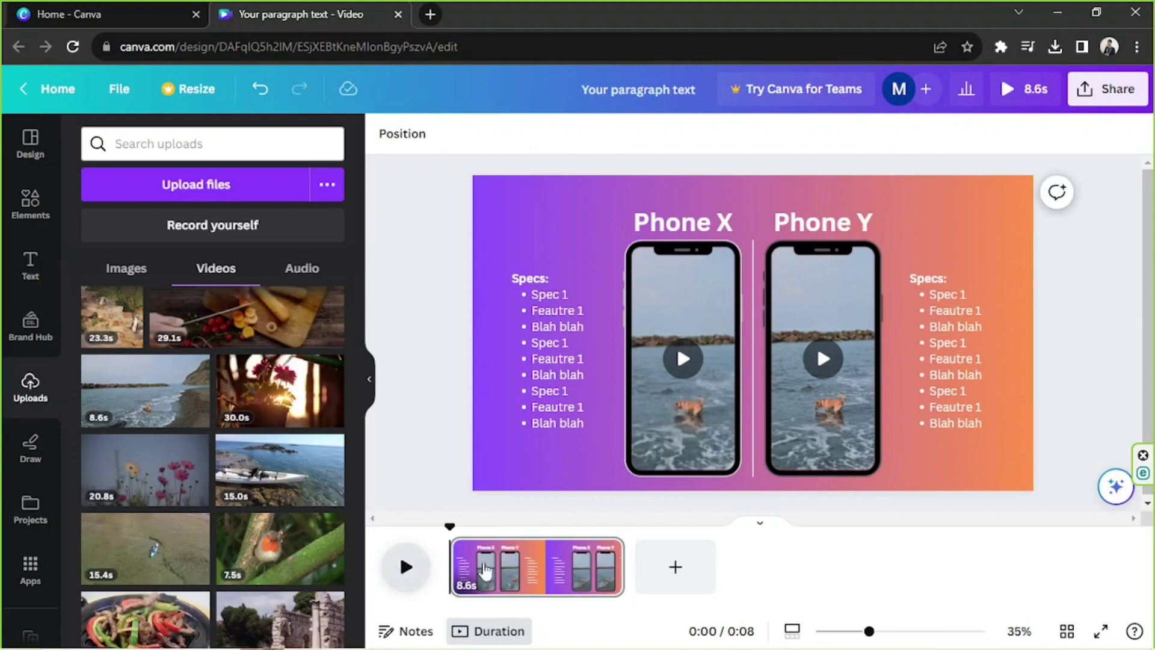
Apply the Baseline element animation to the dividing line between the two phones
key("space")
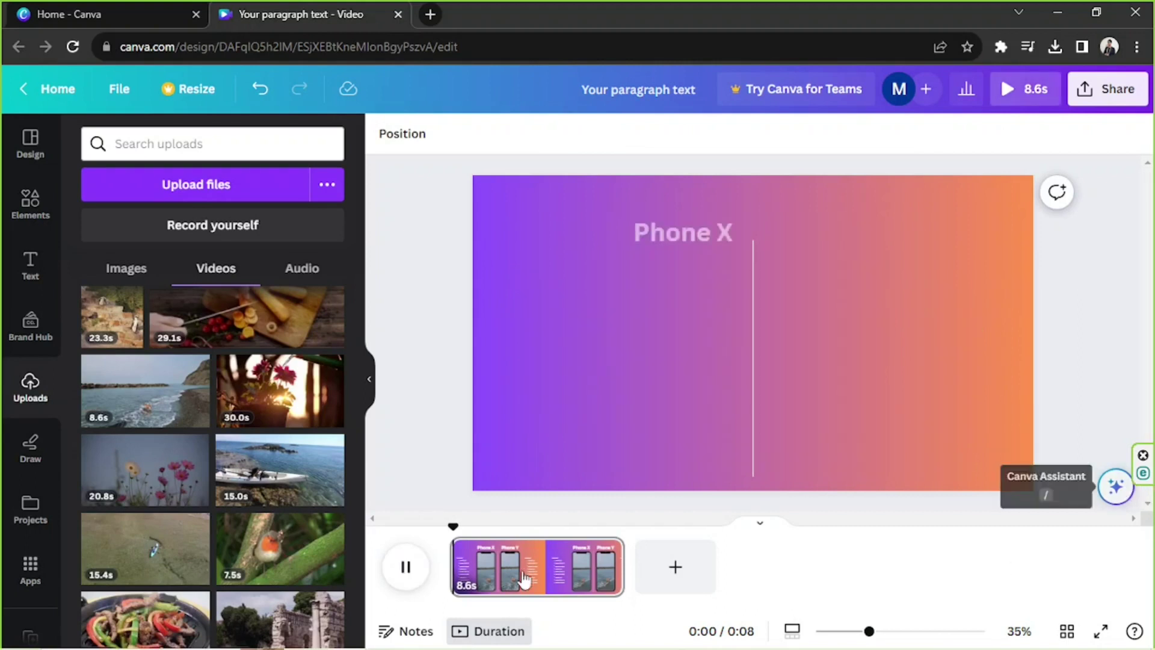
key("space")
left_click(753, 399)
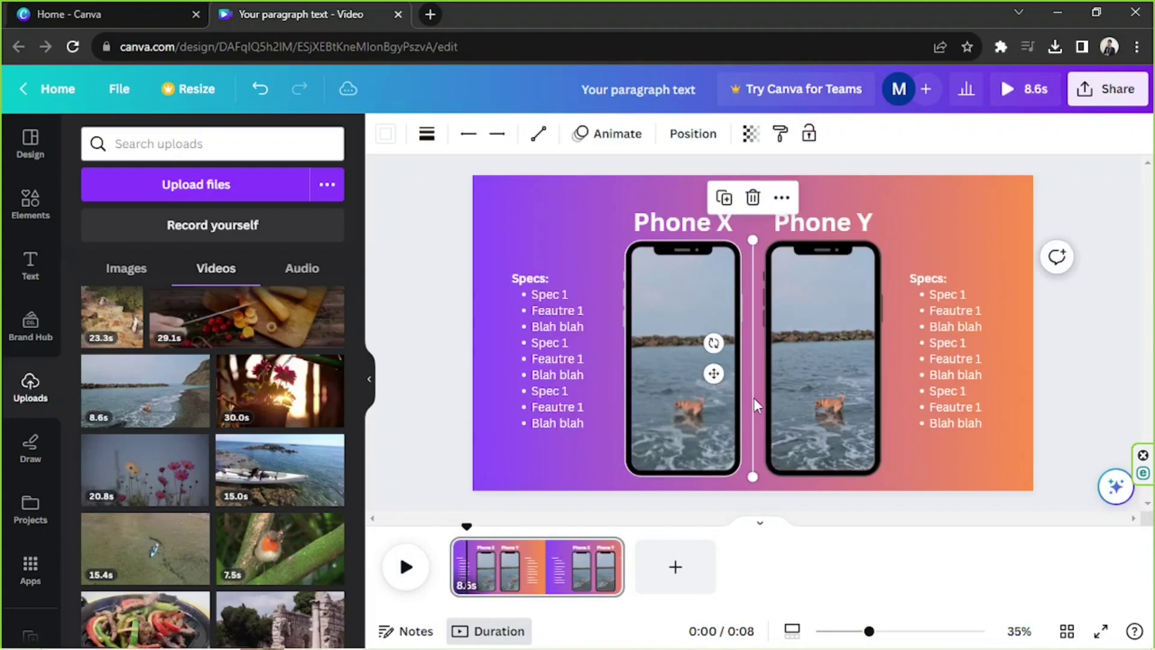
left_click(632, 136)
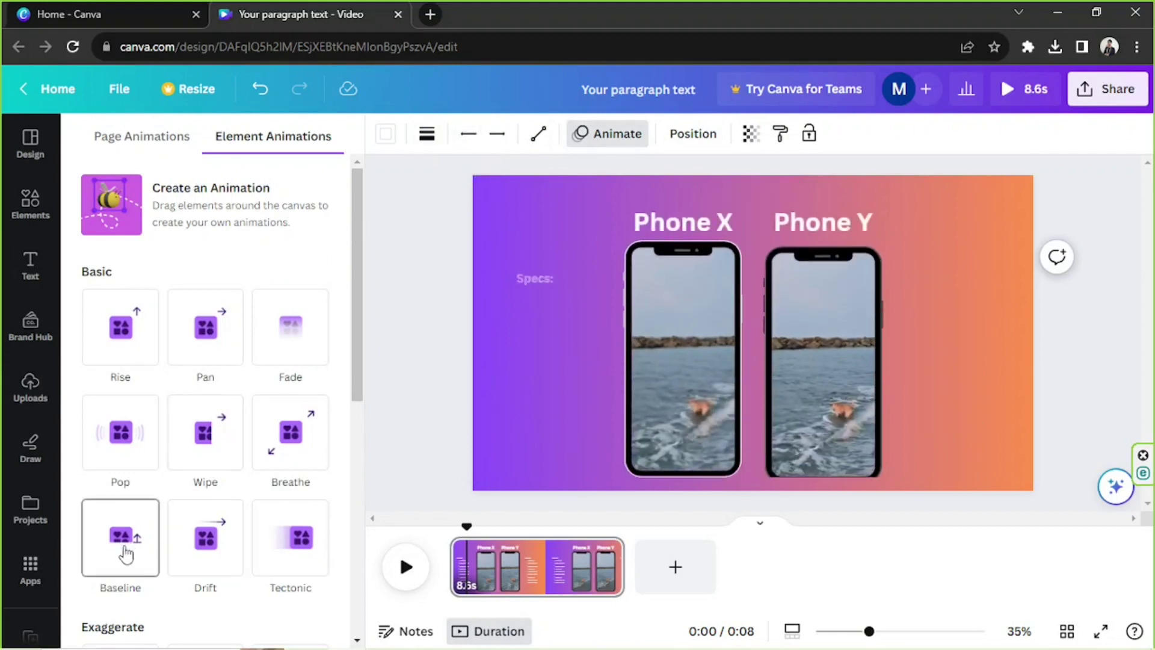
left_click(129, 530)
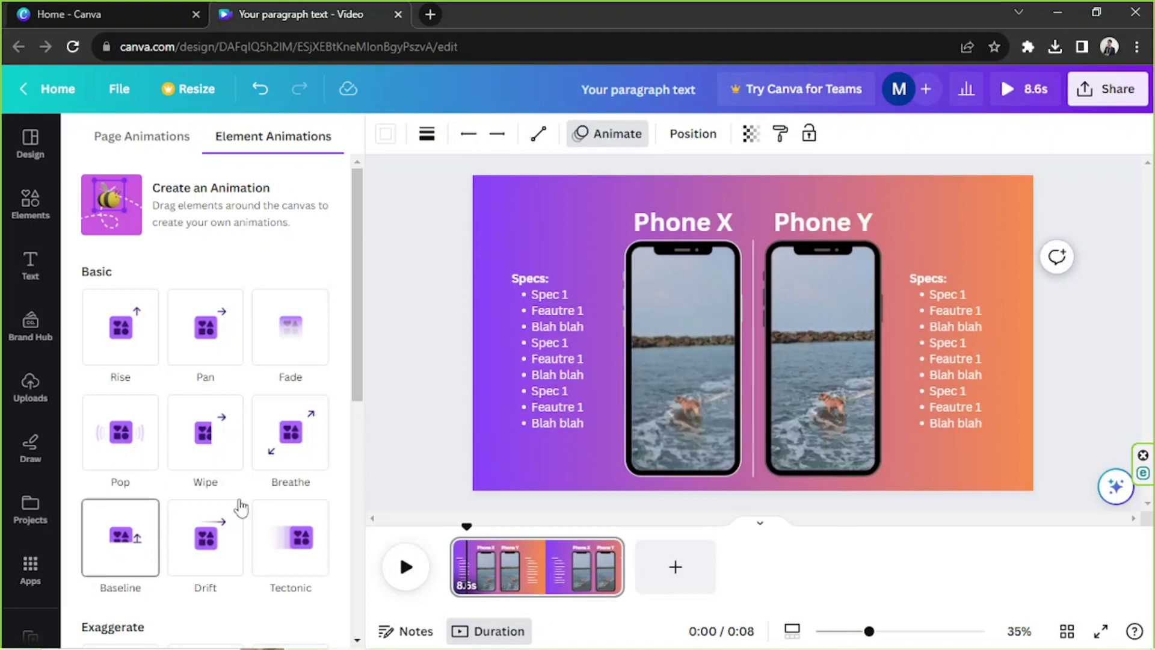
left_click(1065, 186)
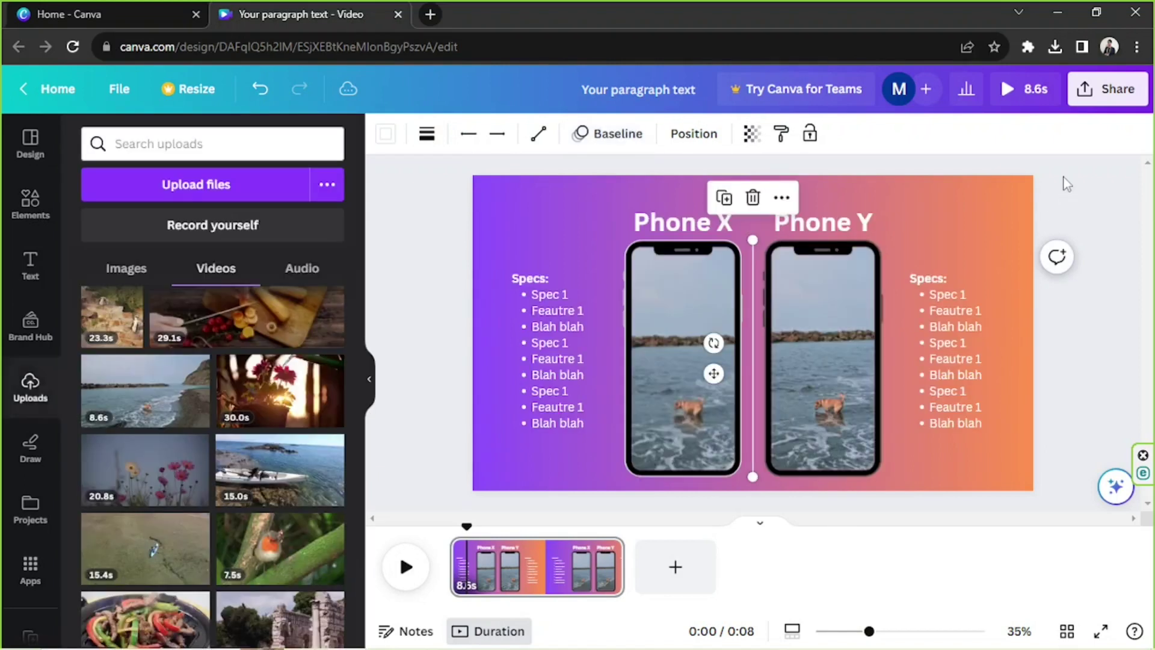
Play the page to preview all its animations, and return the playhead to the beginning
left_click(397, 552)
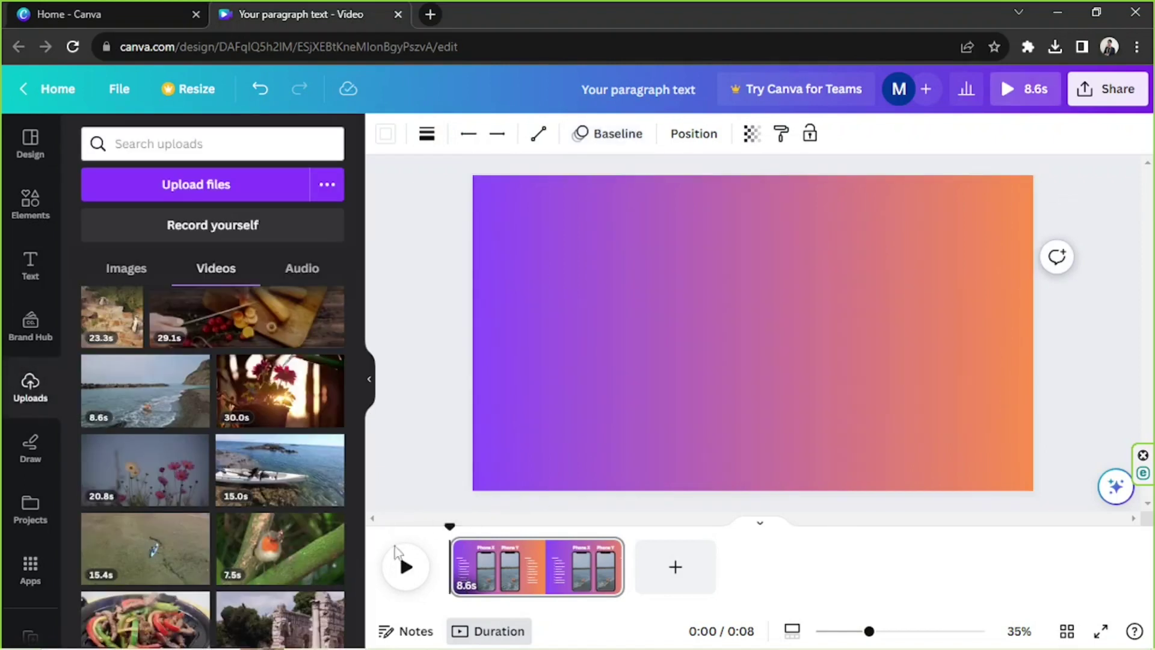
left_click(397, 558)
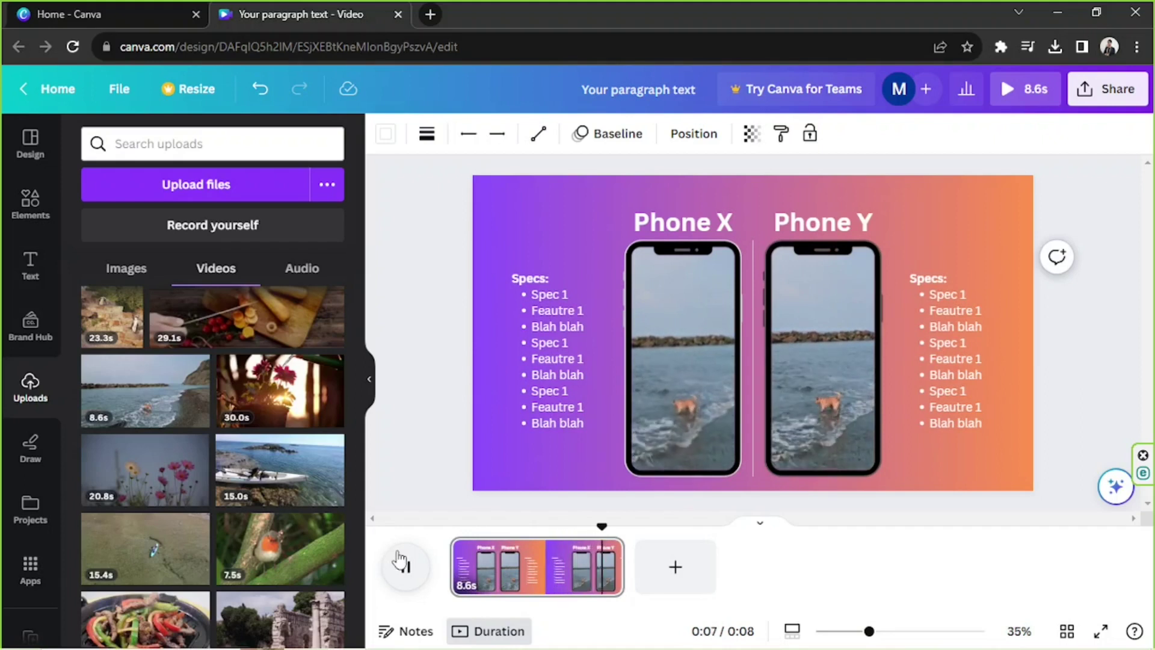
left_click(370, 380)
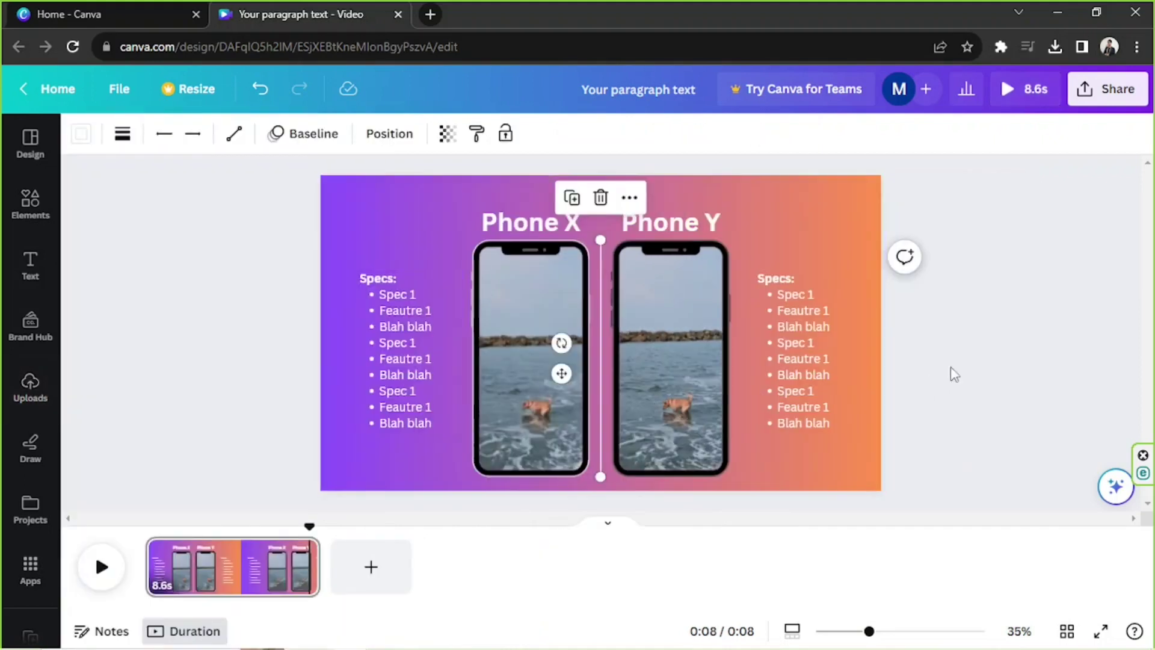
left_click_drag(310, 529, 145, 528)
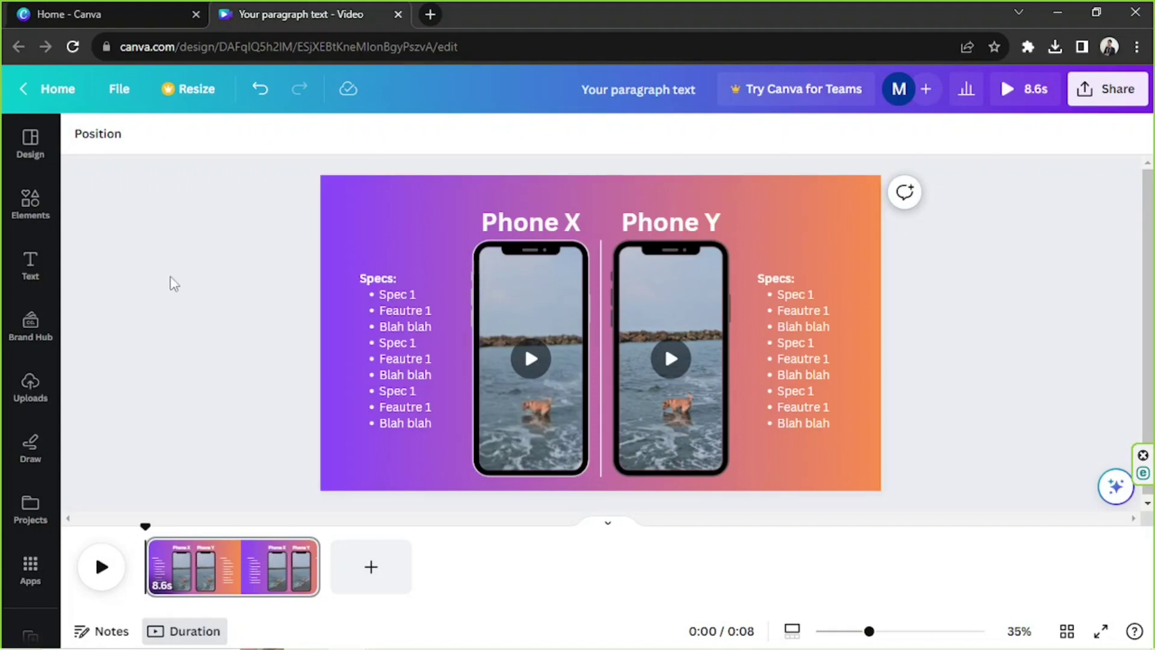
Add the uploaded audio file chill-lofi-song-8444.mp3 to the video as a background track
left_click(40, 387)
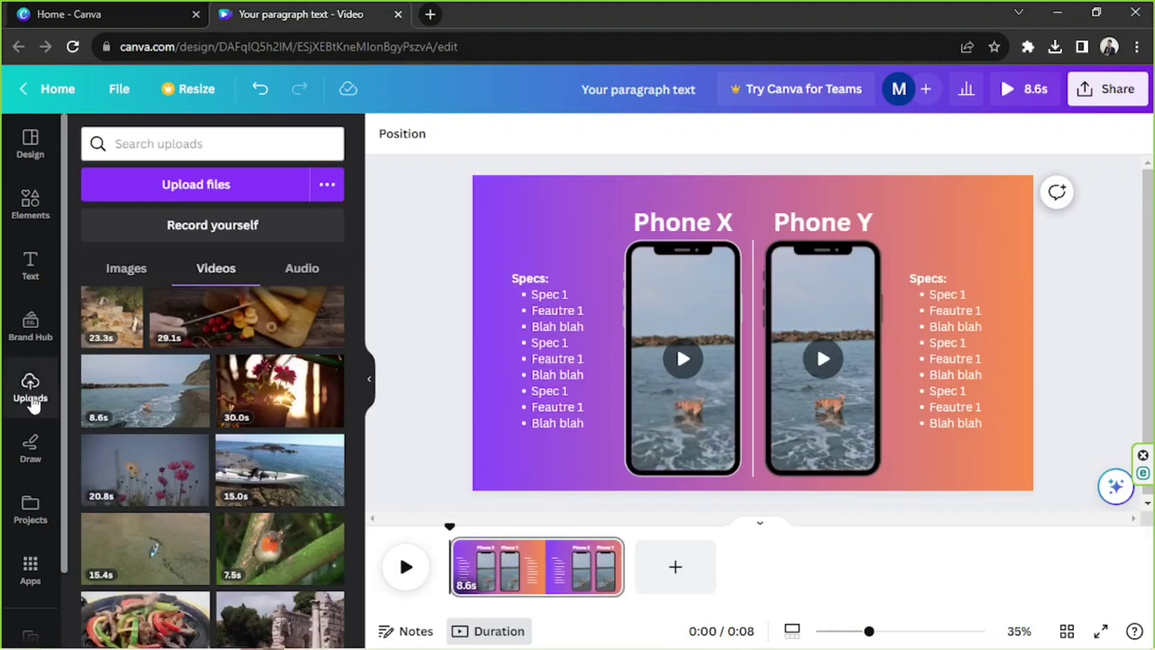
left_click(283, 284)
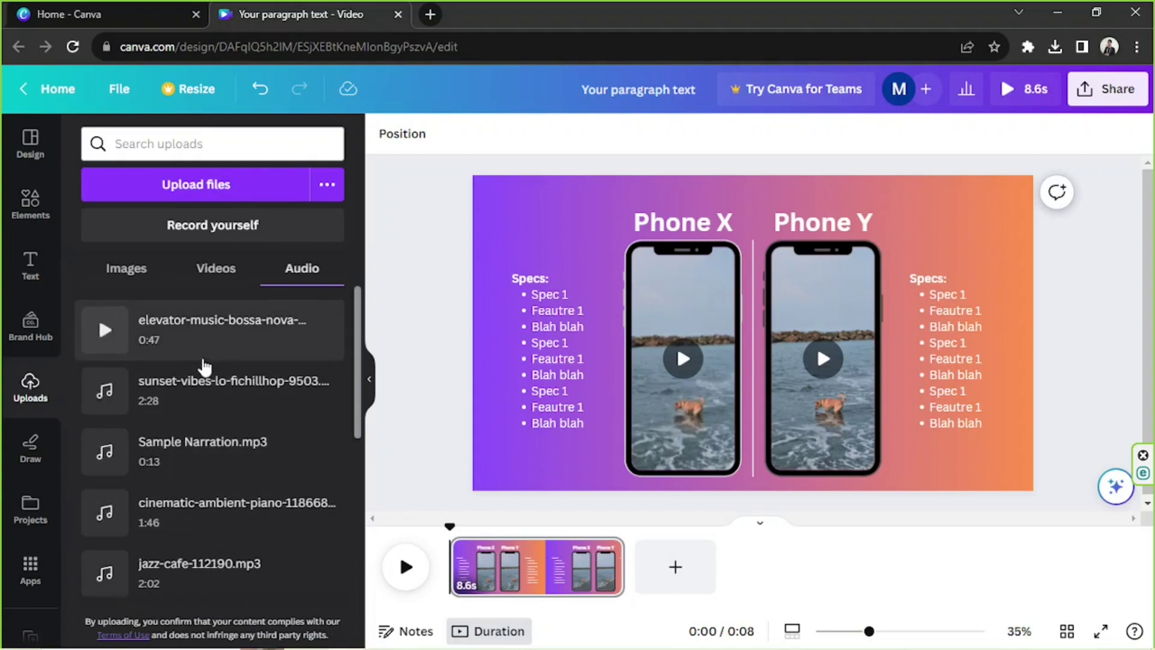
scroll(223, 387, "down", 3)
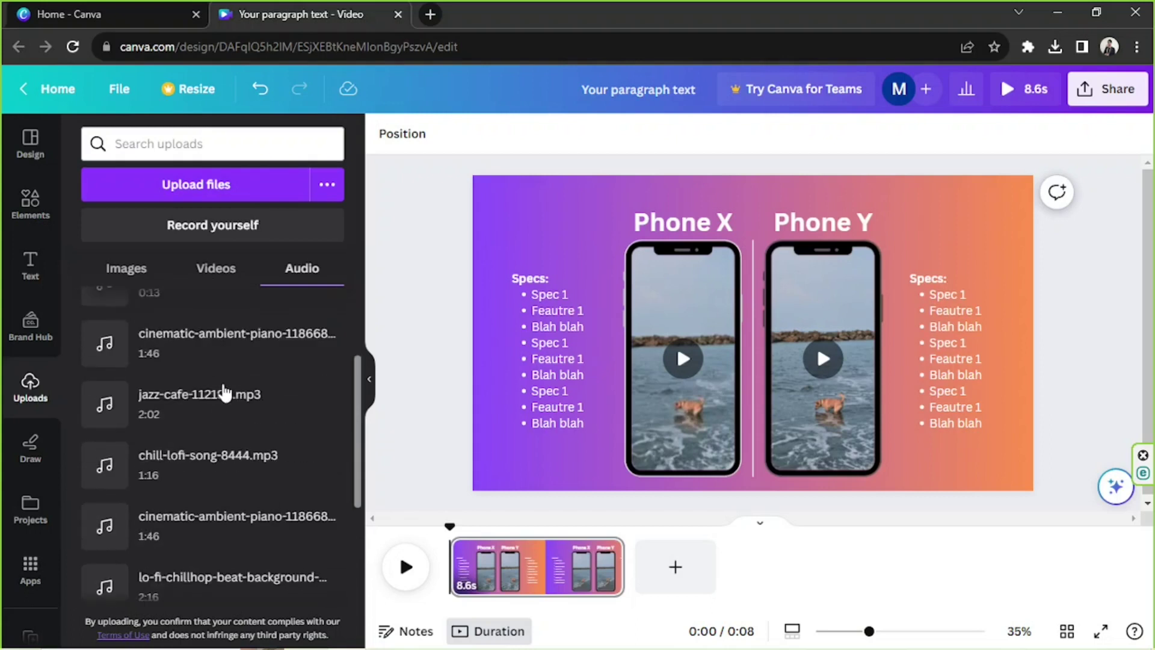
left_click_drag(207, 464, 575, 347)
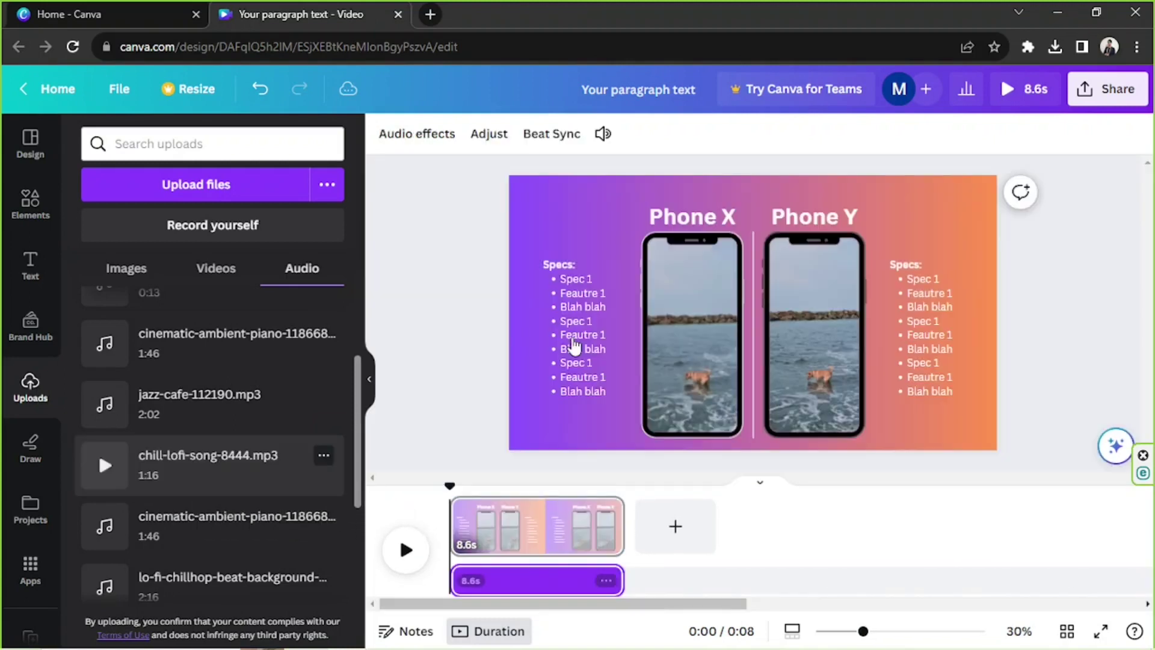
Lower the volume of the background music track to 14
left_click(605, 581)
left_click(678, 481)
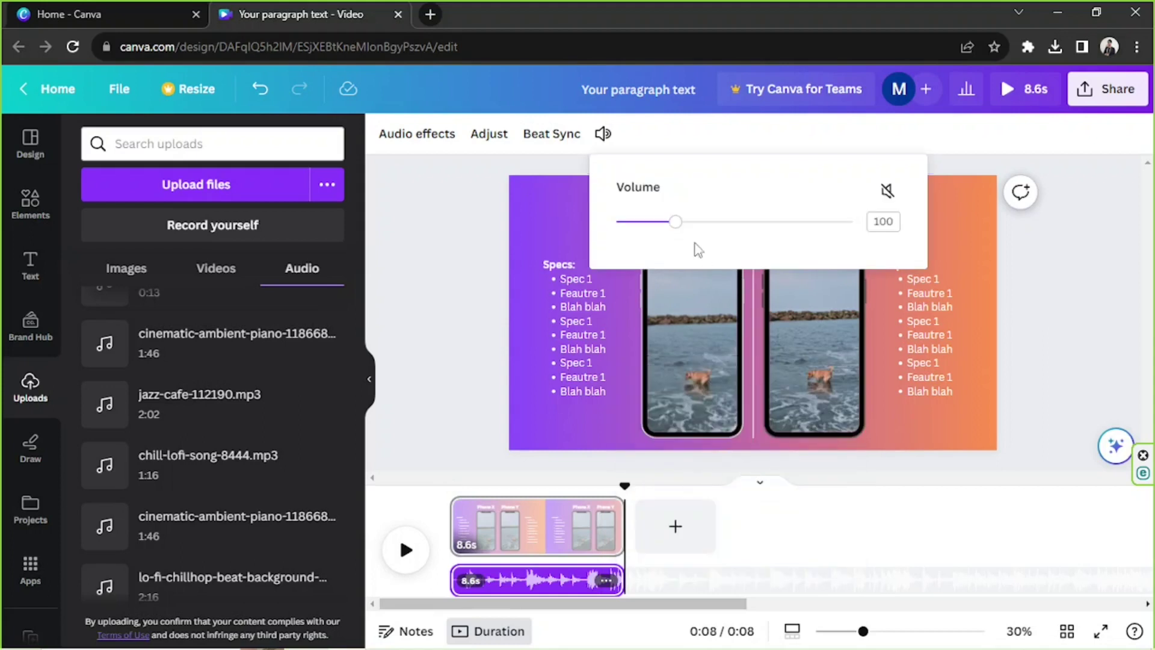
left_click_drag(680, 230, 625, 236)
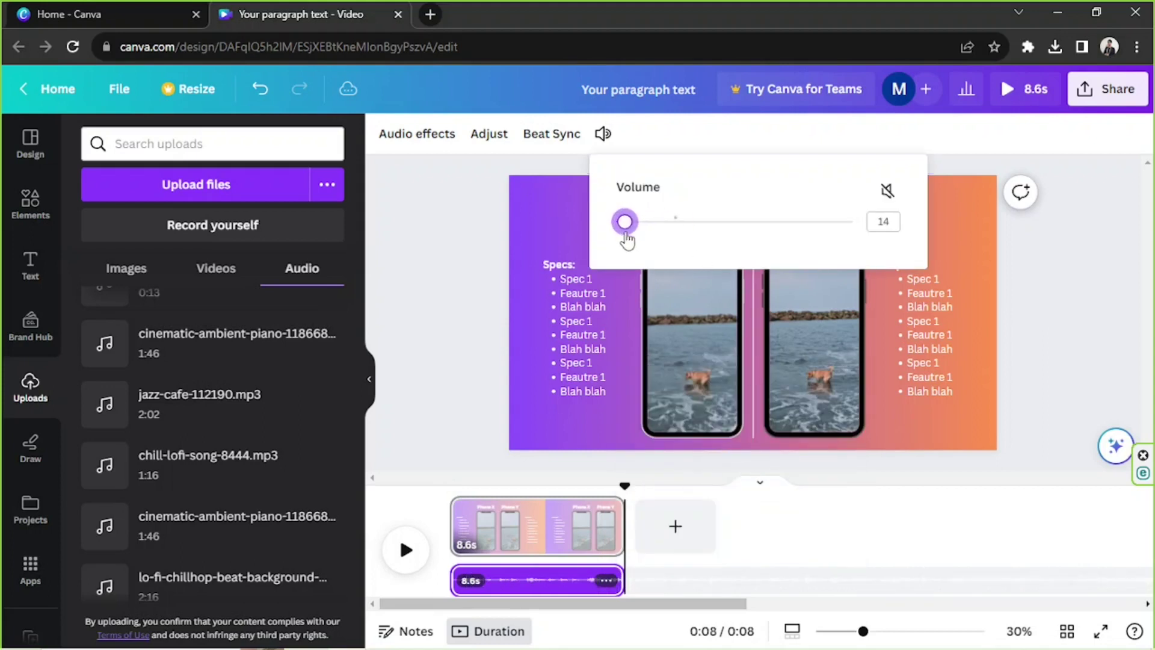
key("Escape")
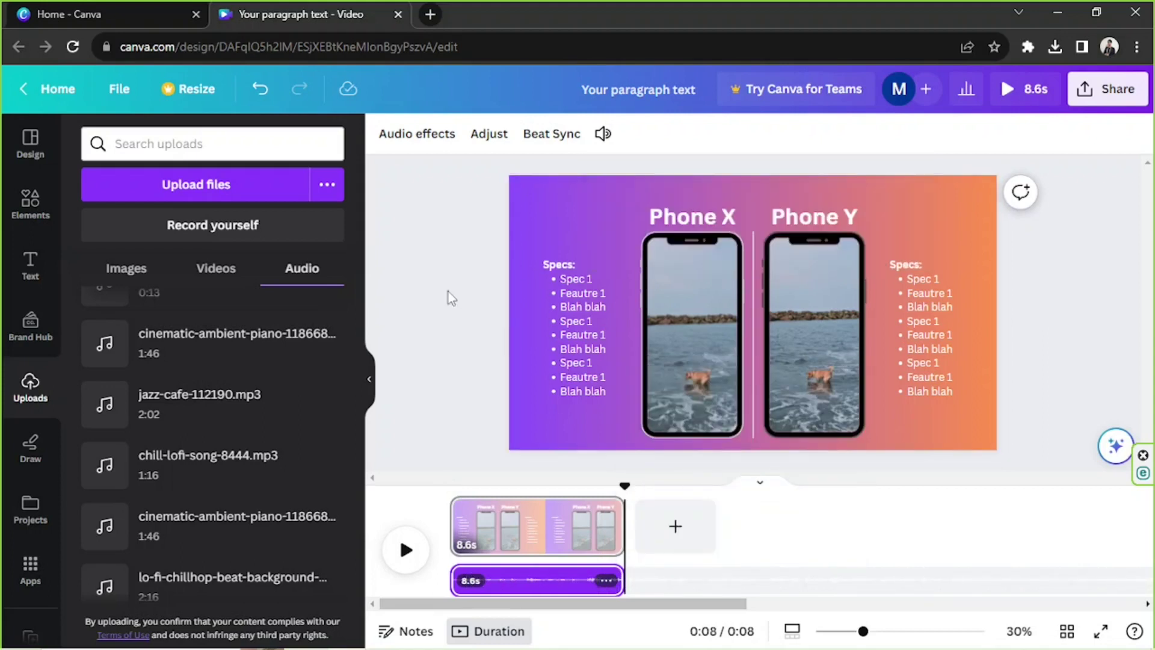
Play the page from the start to preview the animations together with the background music
left_click(606, 581)
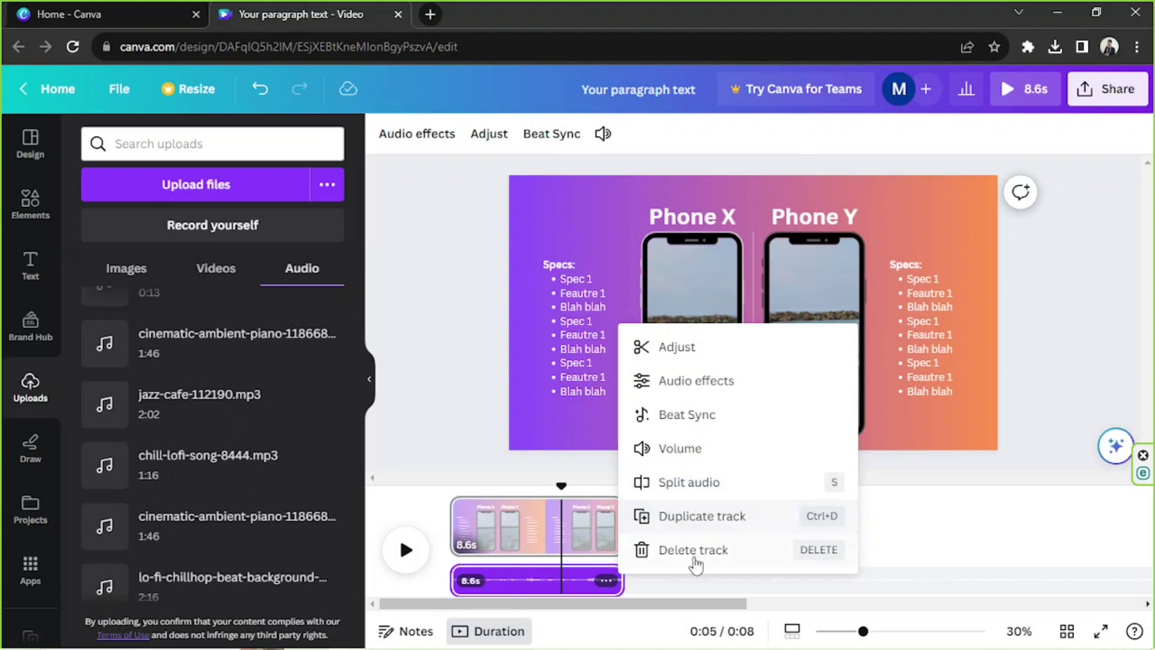
key("Delete")
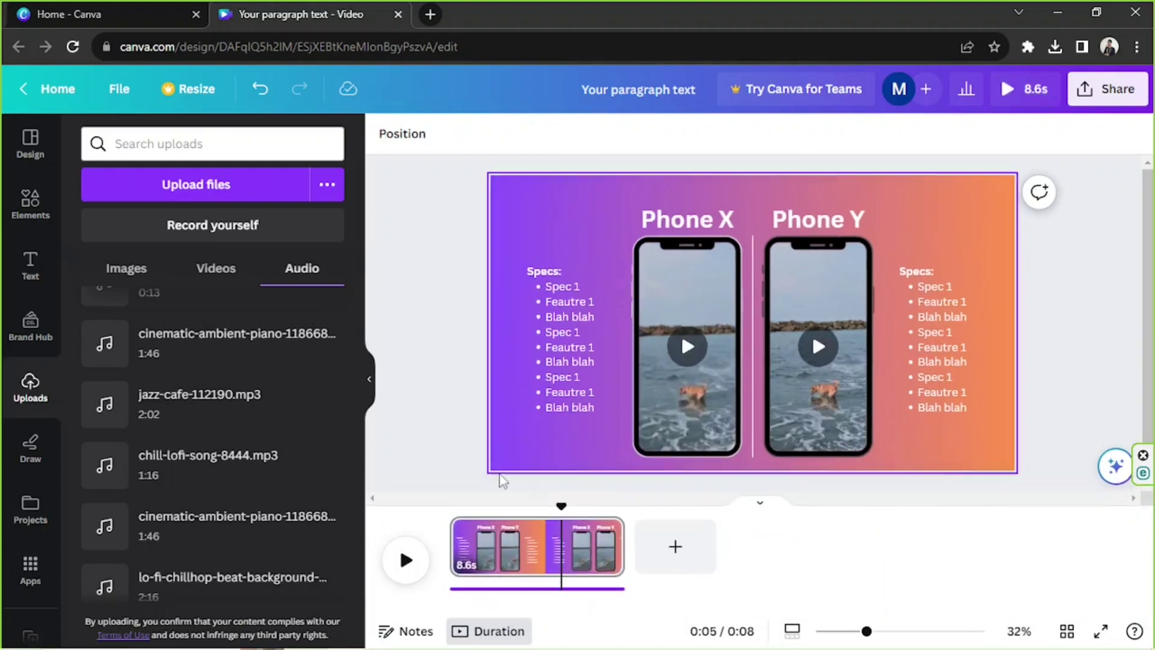
left_click(457, 515)
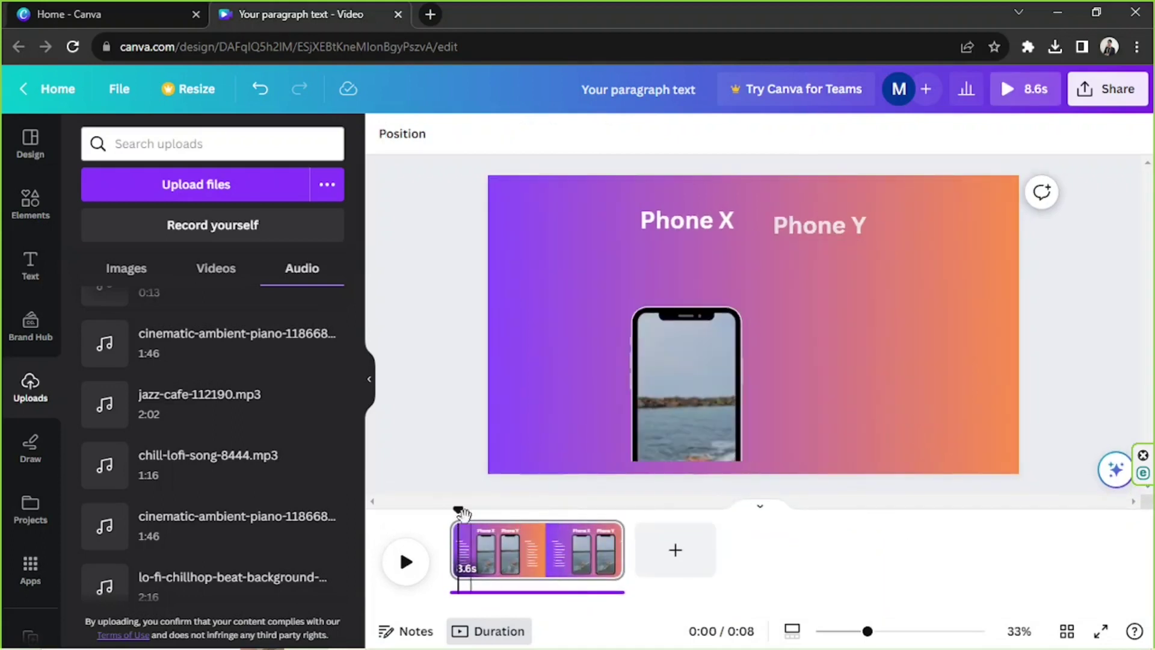
left_click_drag(457, 511, 449, 510)
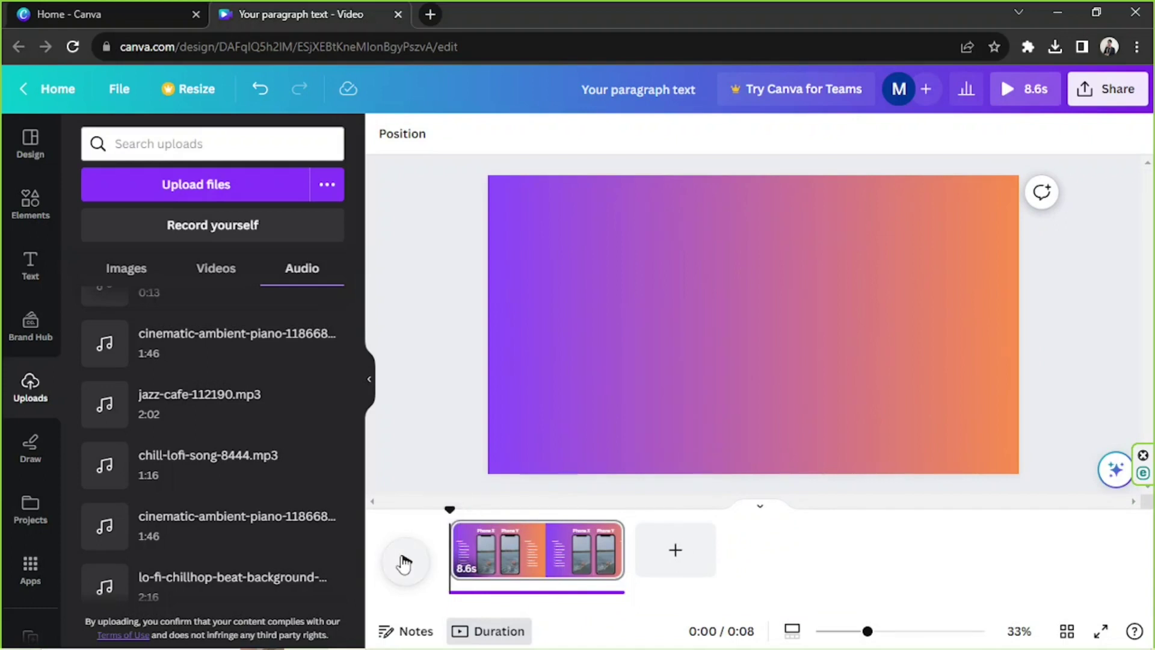
left_click(404, 564)
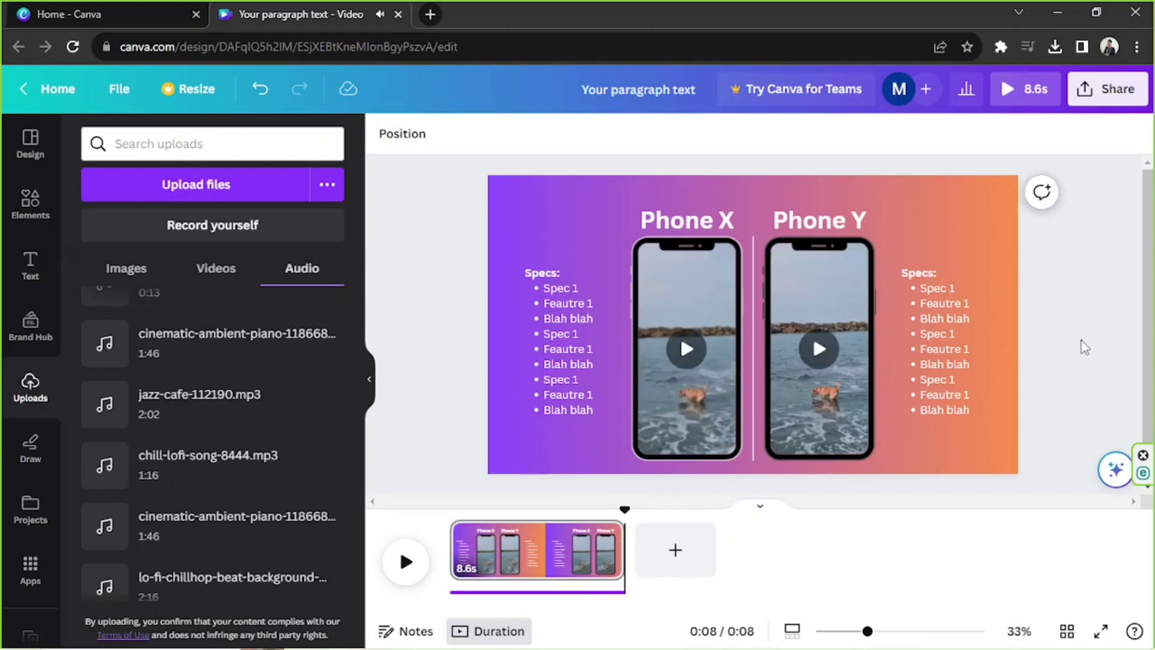
Add two blank pages with the same gradient background after the phone comparison page
left_click(369, 379)
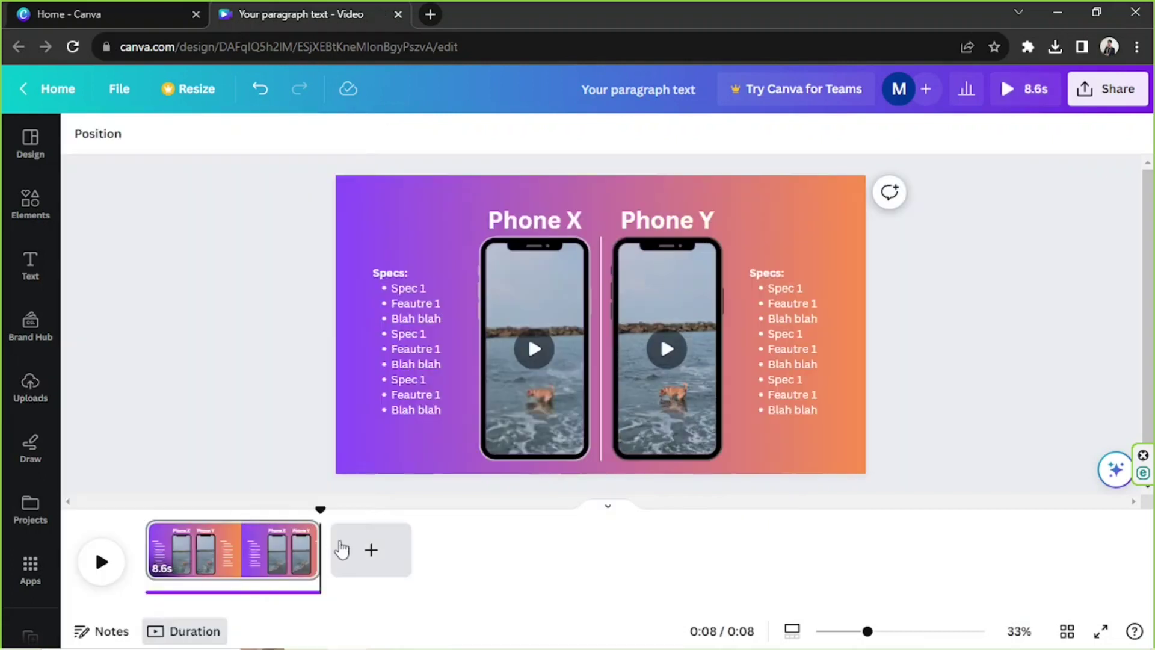
left_click(367, 549)
left_click(492, 562)
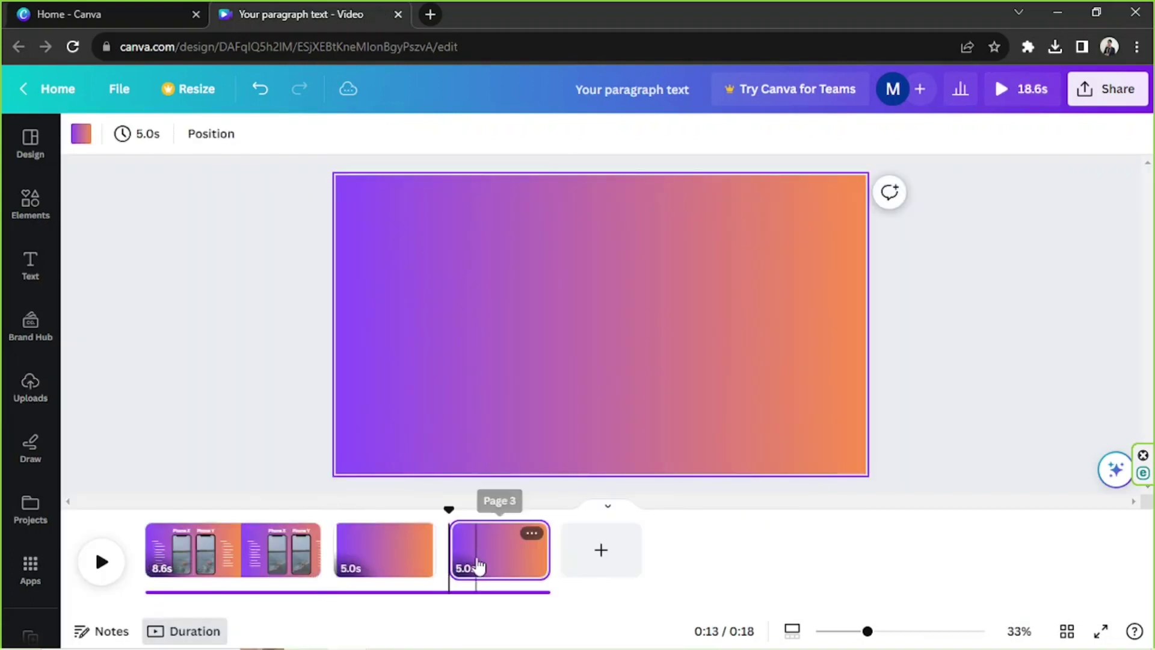
left_click(369, 548)
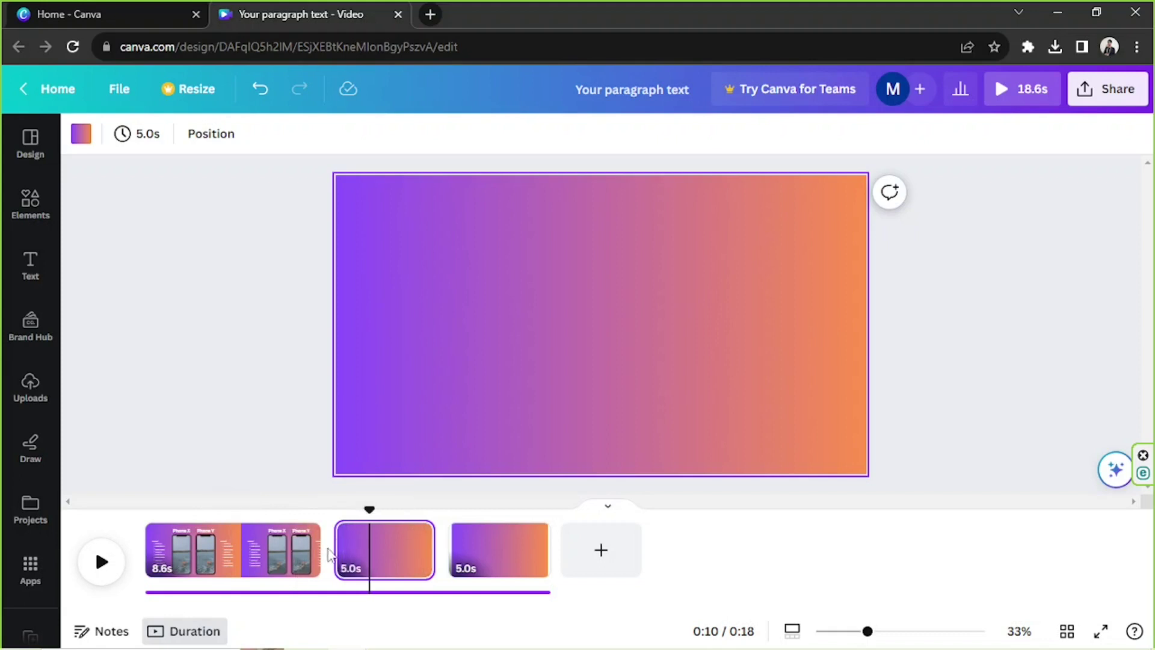
Apply a 1.5-second Flow transition between all the pages and play the video to preview it
mouse_move(331, 555)
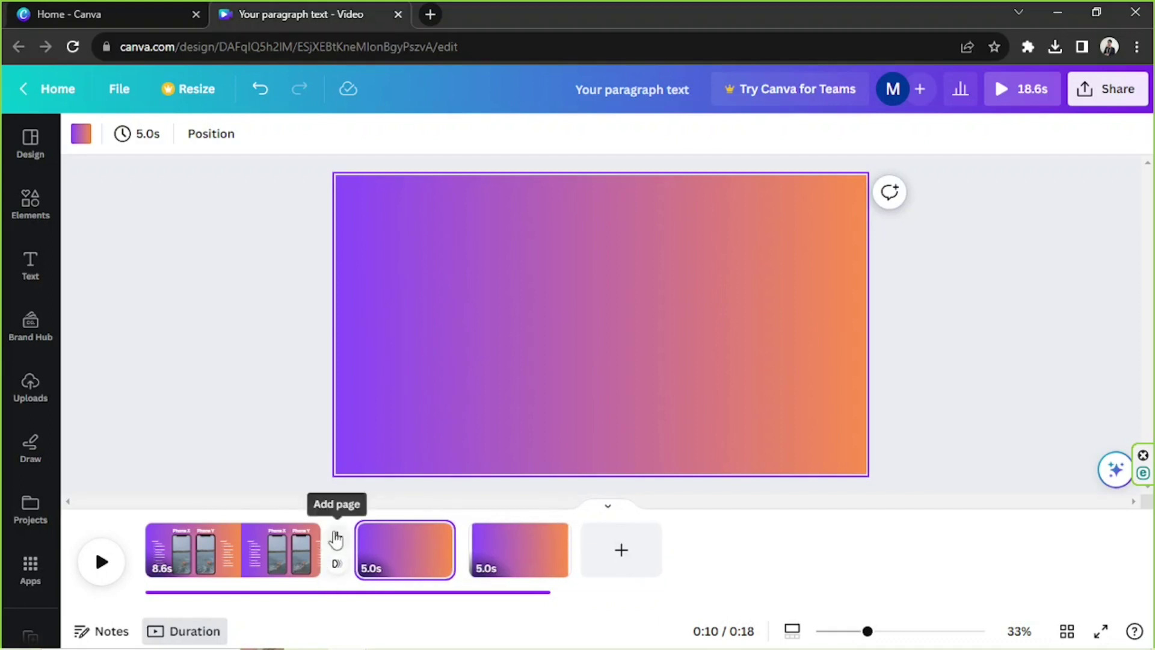
left_click(336, 564)
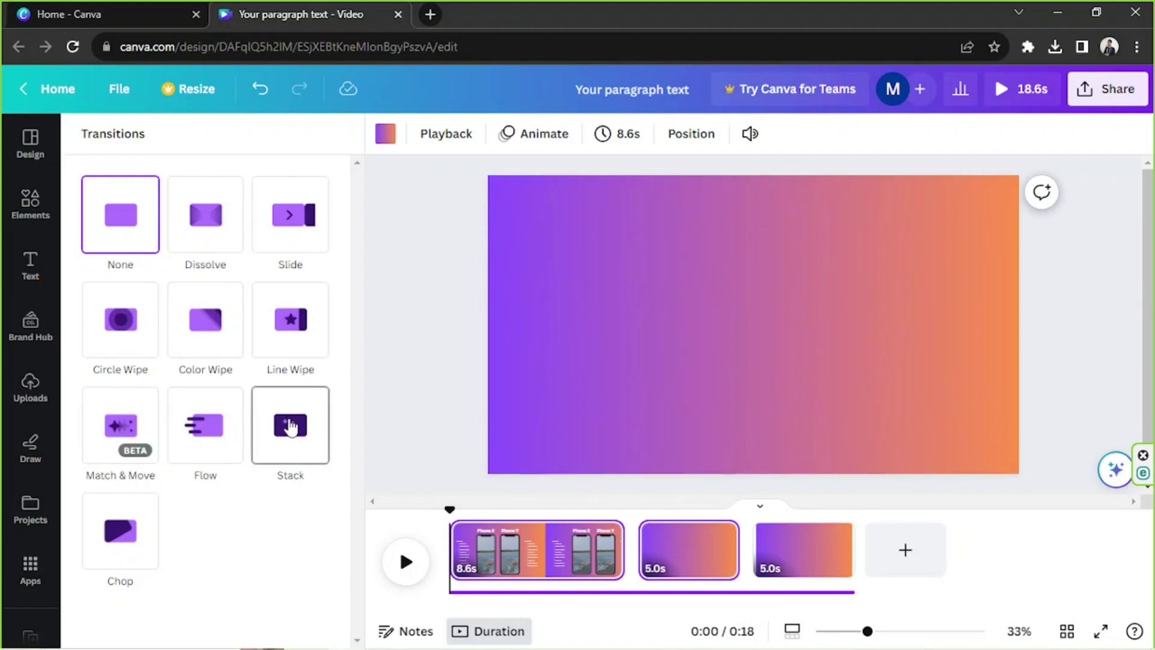
left_click(210, 457)
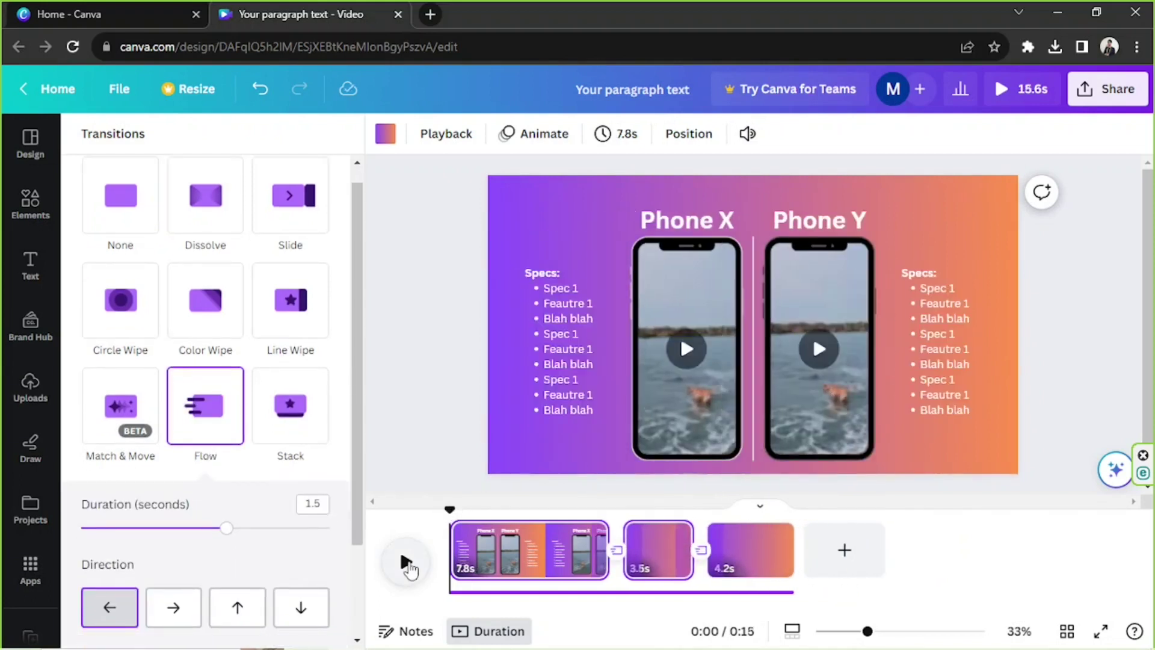
left_click(408, 564)
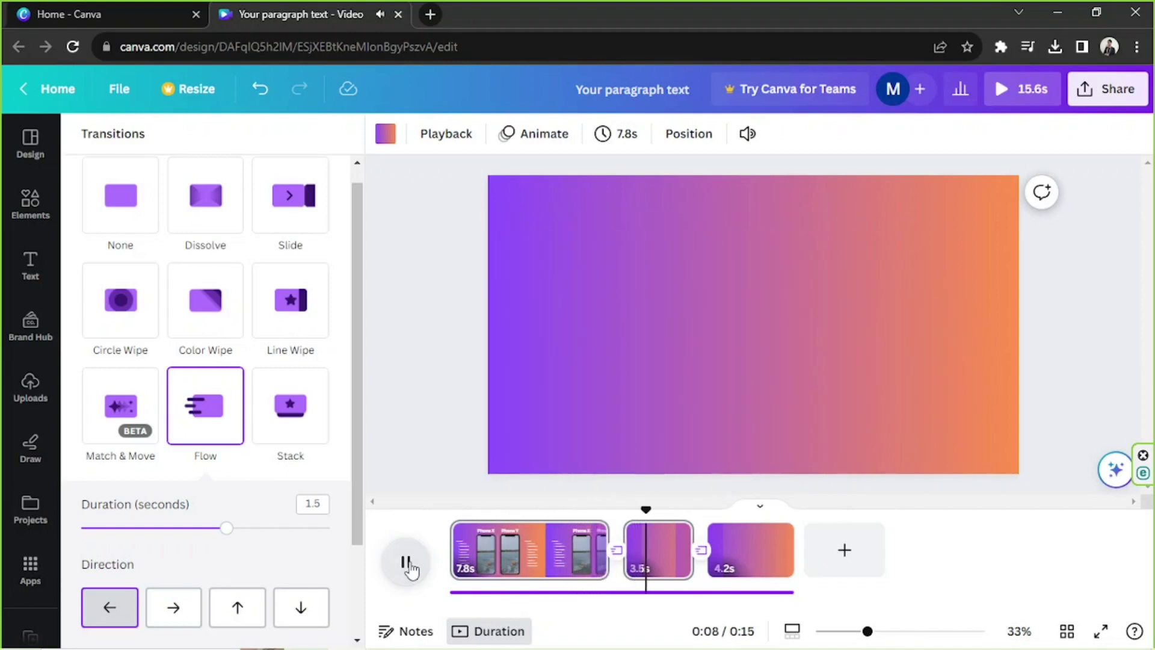
Pause the preview and return the playhead to the start of the video with the pages deselected
left_click(407, 565)
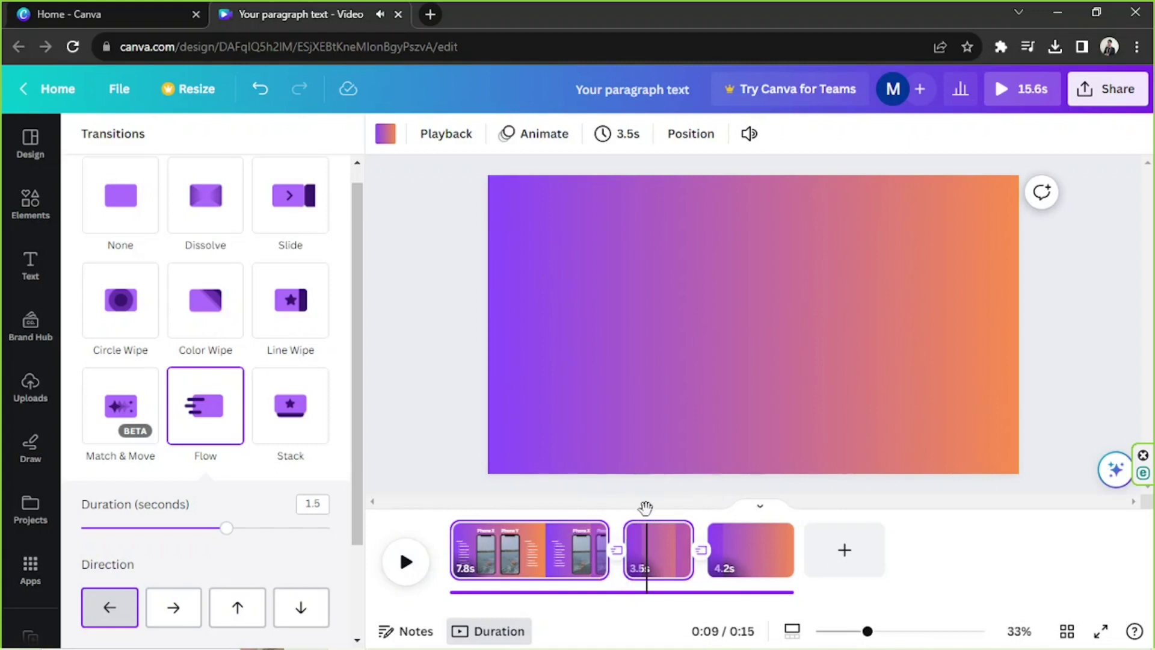
left_click_drag(645, 509, 431, 505)
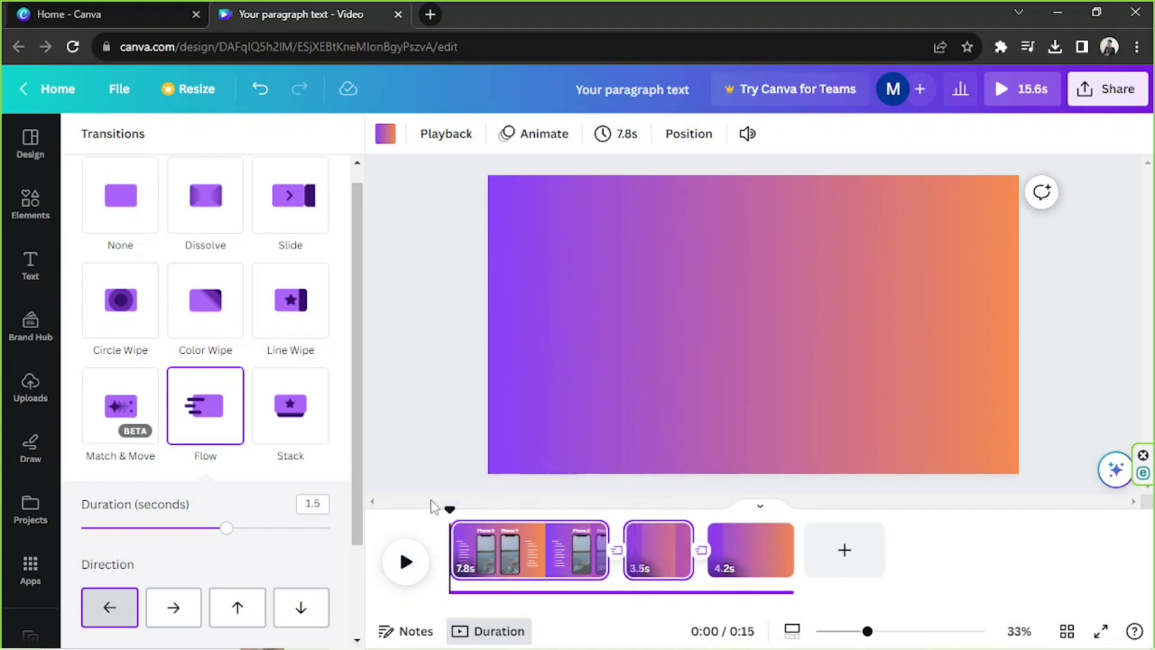
left_click(438, 405)
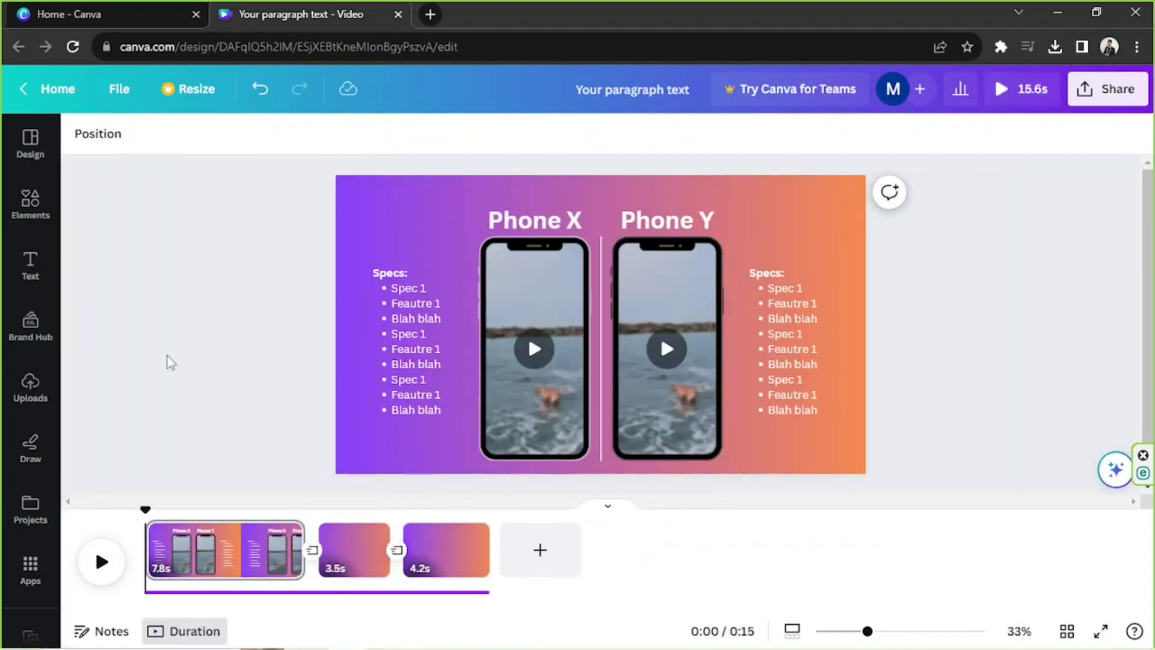
Search the elements library for "pop" graphics and filter the results to animated ones only
left_click(30, 207)
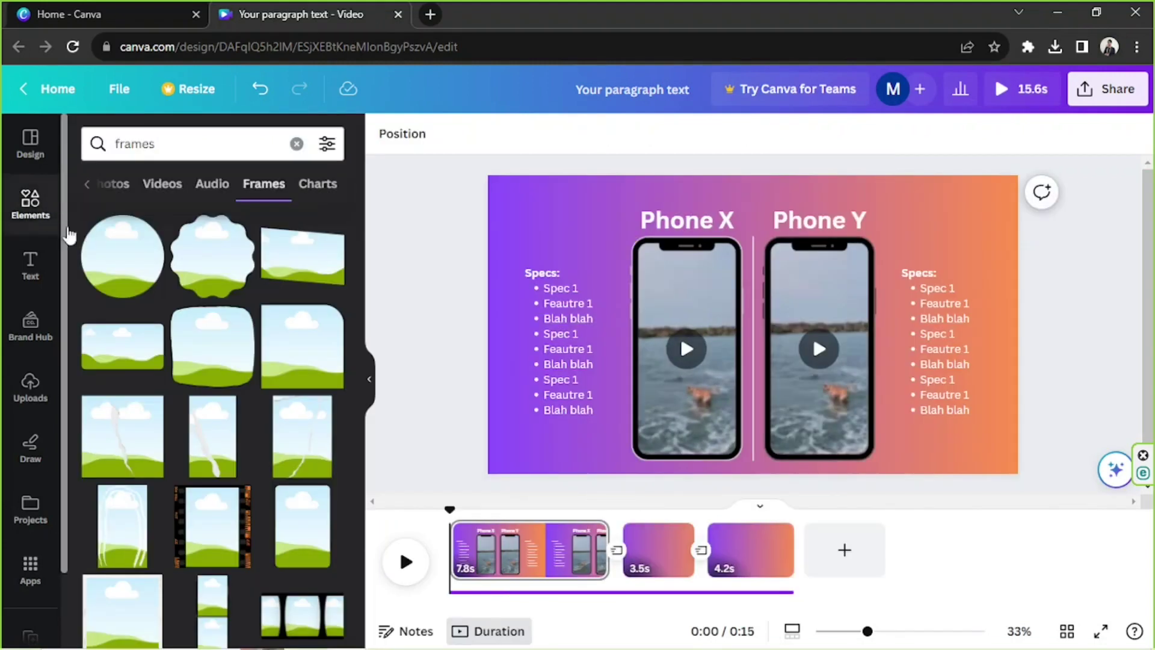
left_click(31, 210)
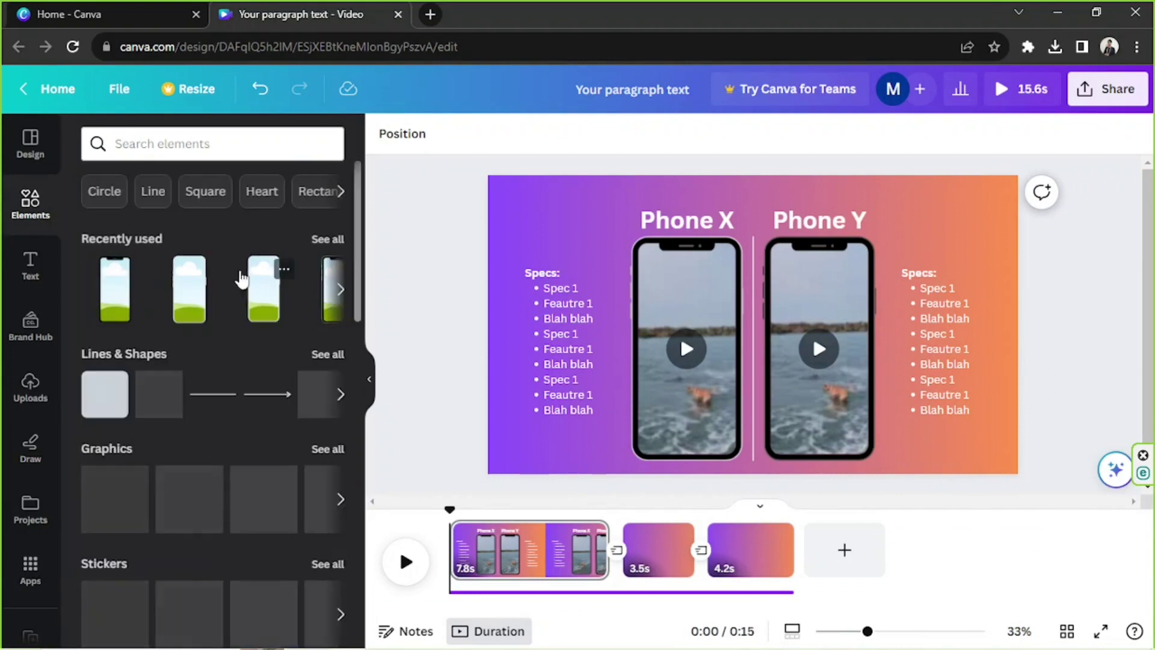
left_click(208, 147)
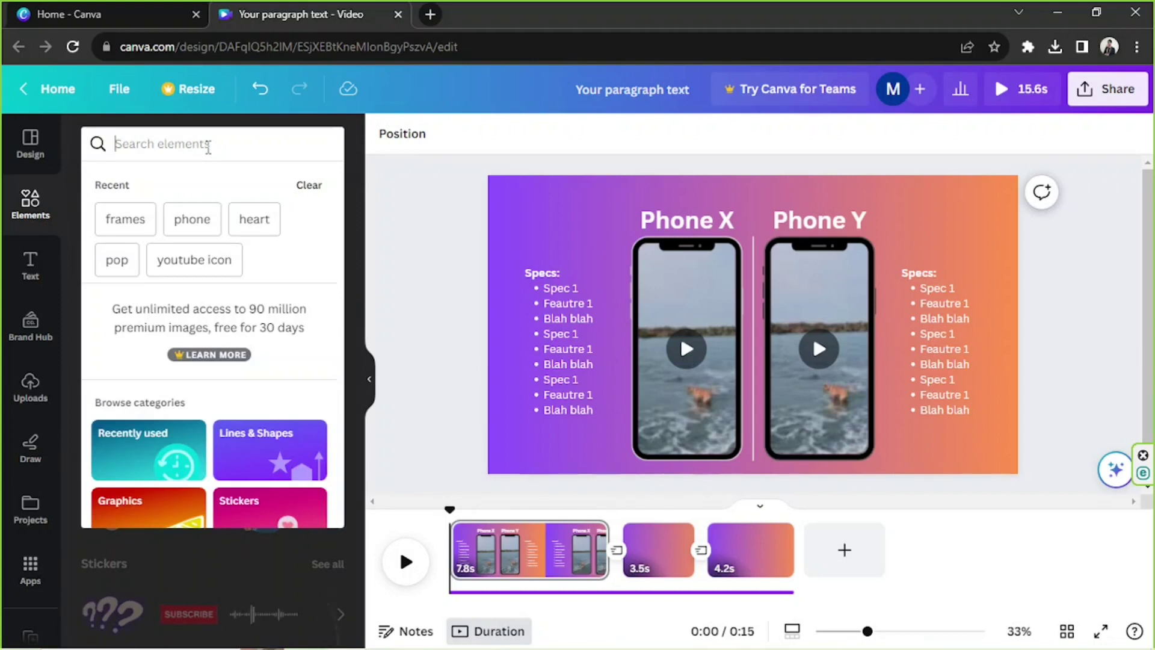
type("pop")
key("Return")
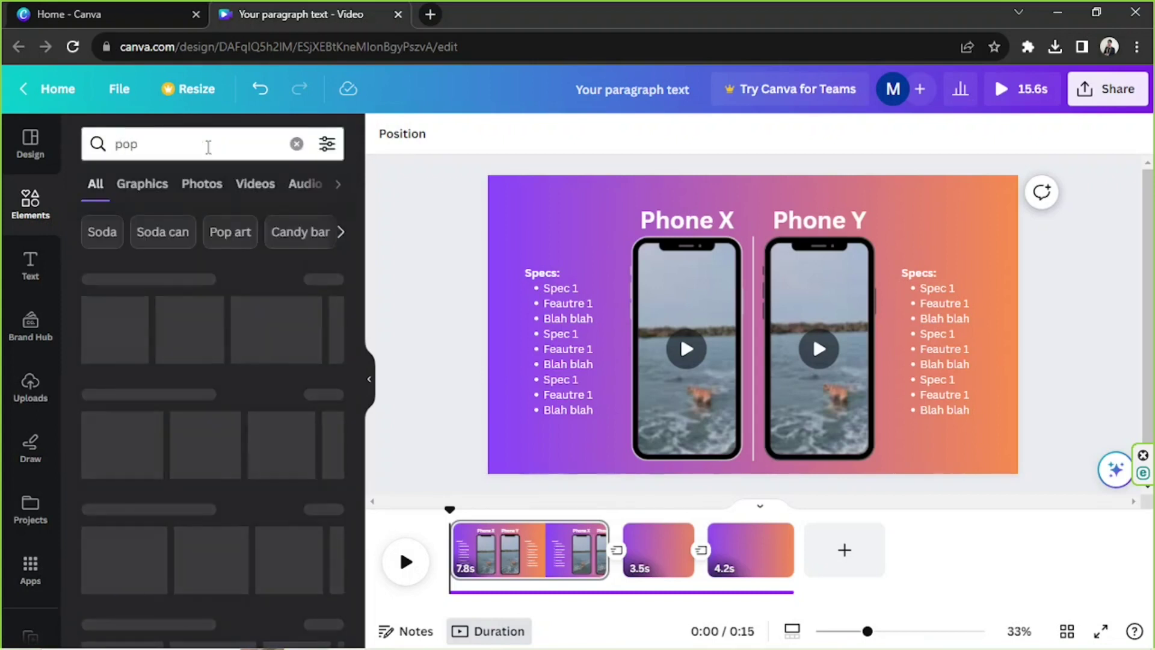
left_click(142, 187)
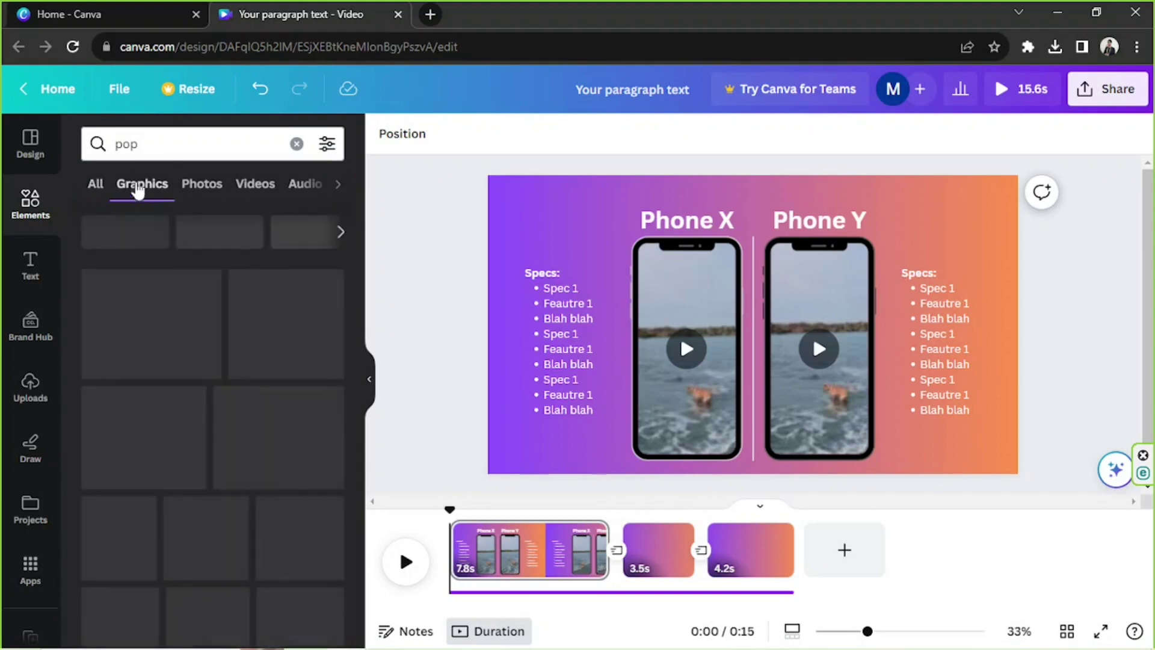
left_click(326, 145)
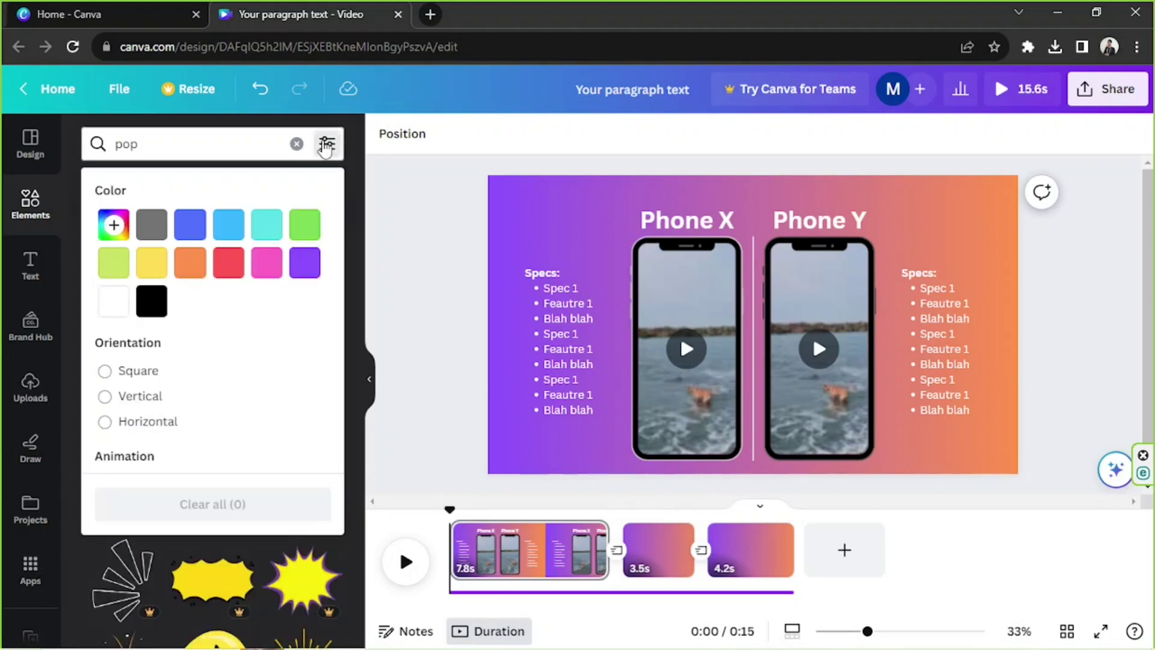
scroll(314, 191, "down", 3)
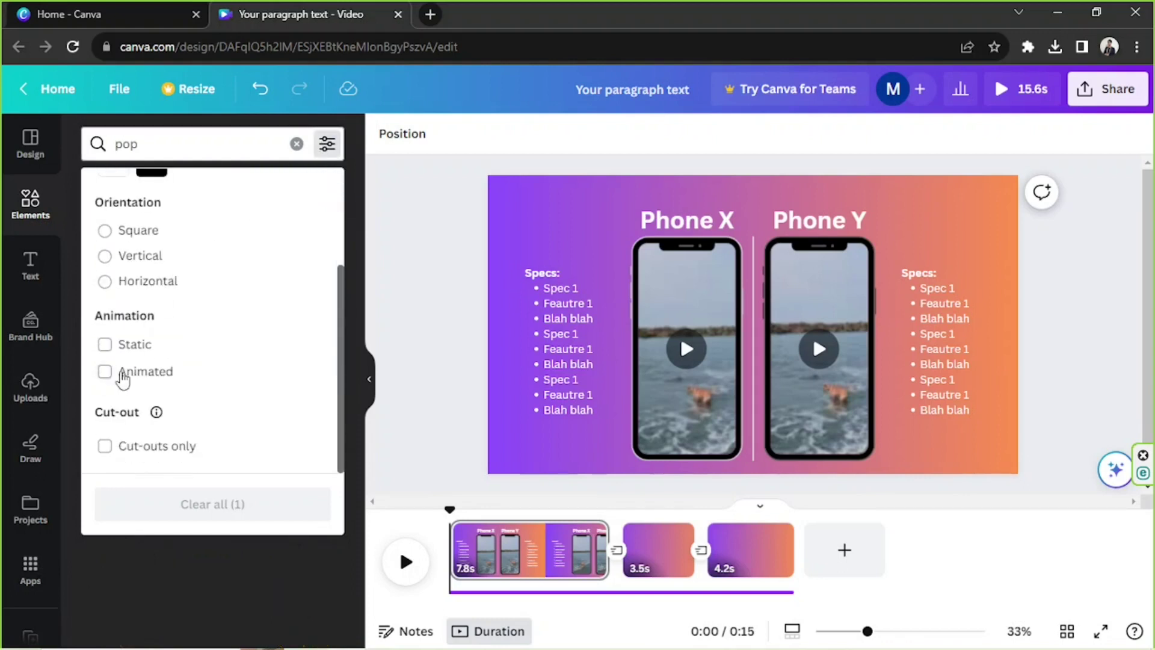
left_click(105, 371)
left_click(327, 144)
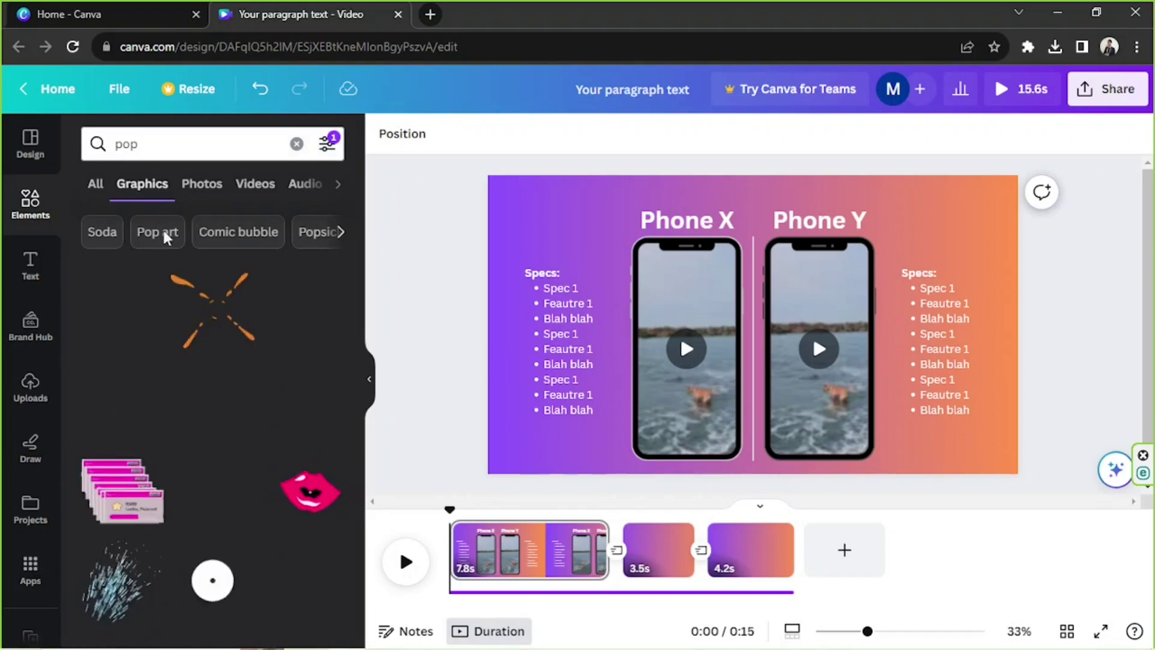
Look through the animated "pop" graphics for a suitable decoration and close the elements library
scroll(162, 417, "down", 10)
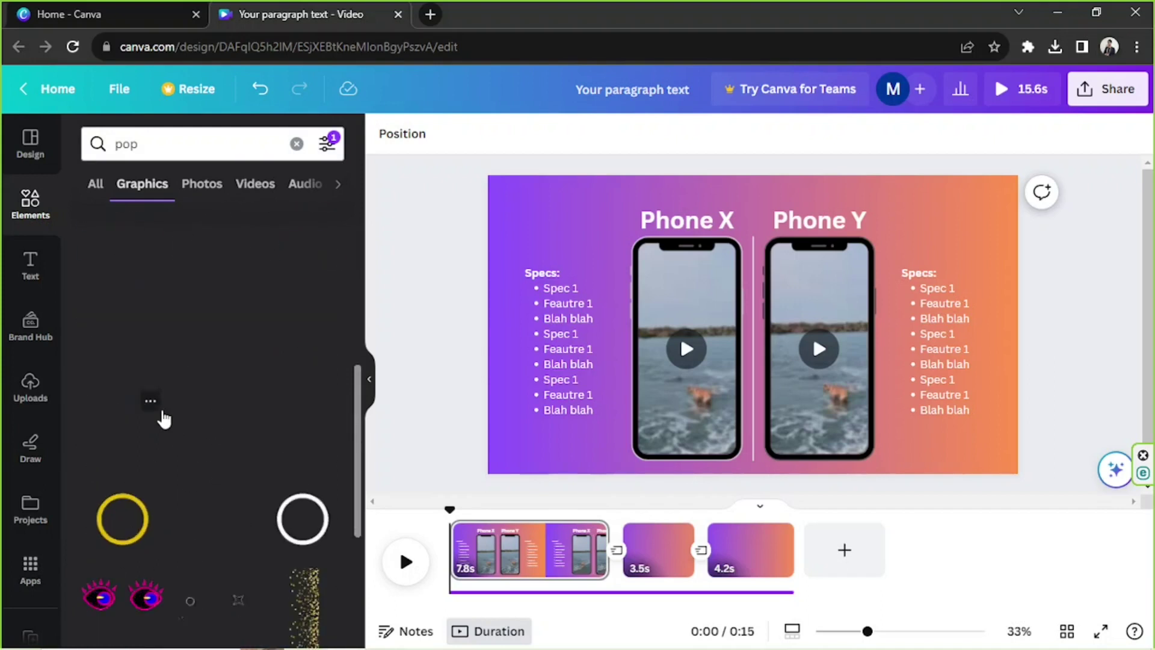
scroll(163, 418, "down", 4)
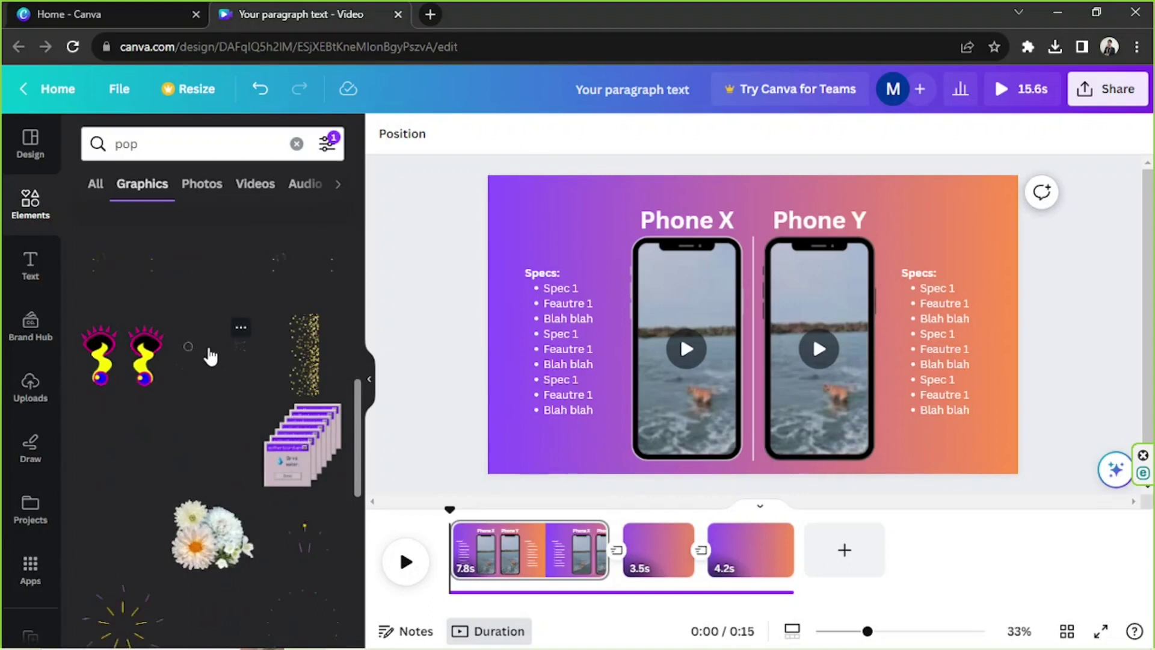
scroll(210, 356, "down", 3)
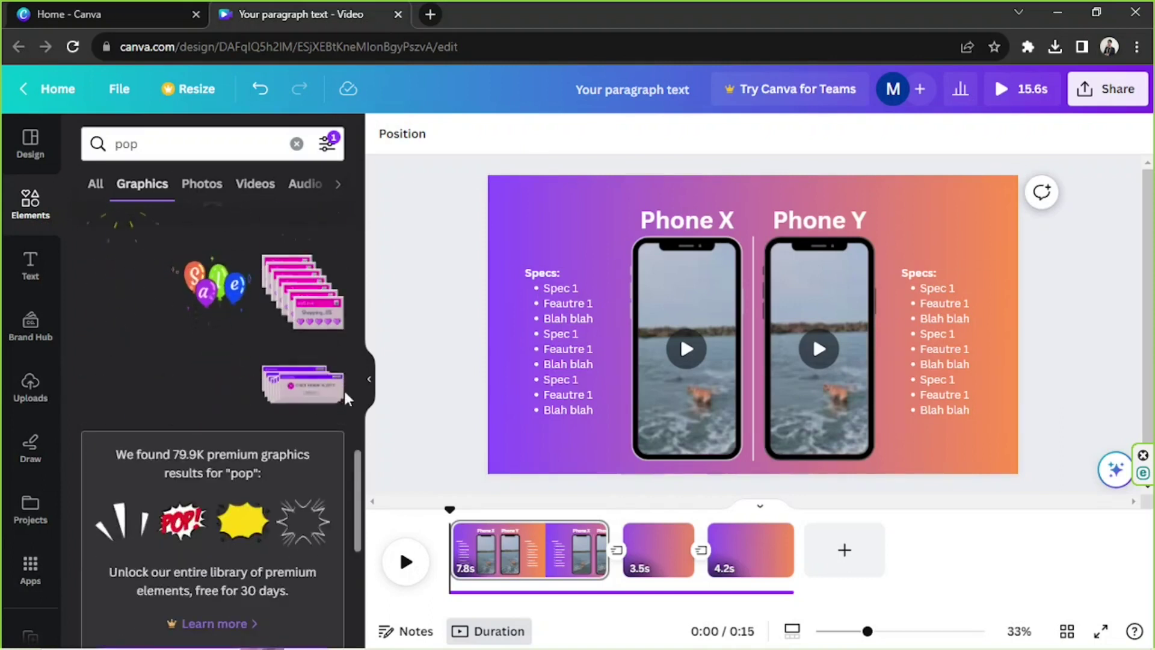
scroll(313, 403, "down", 4)
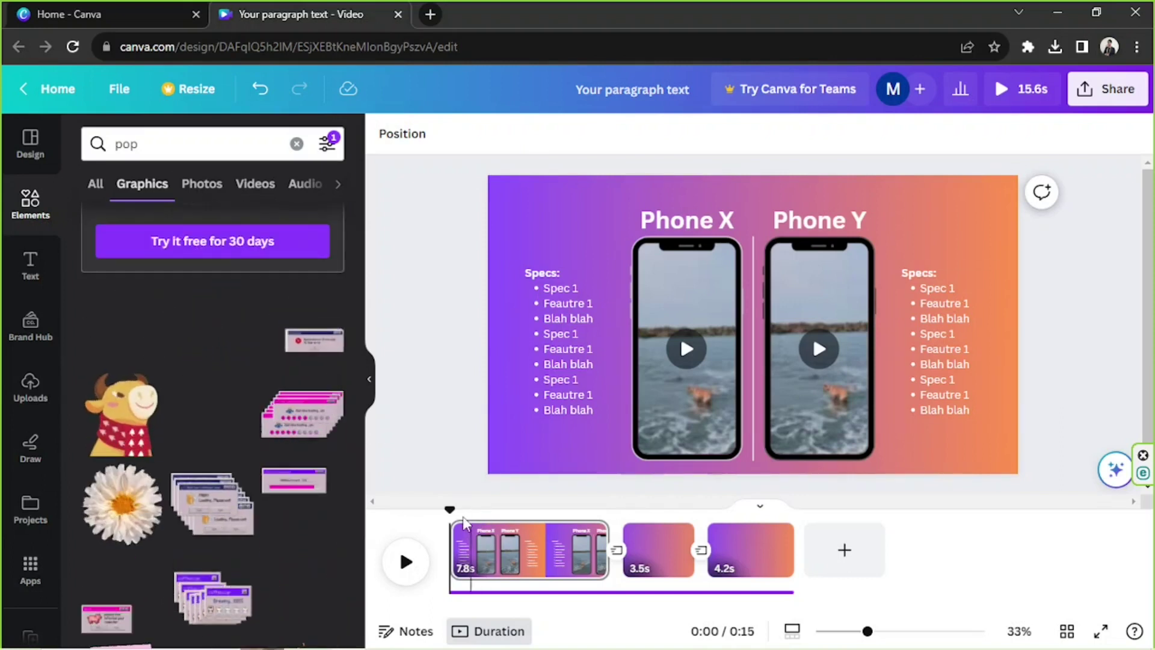
left_click(369, 379)
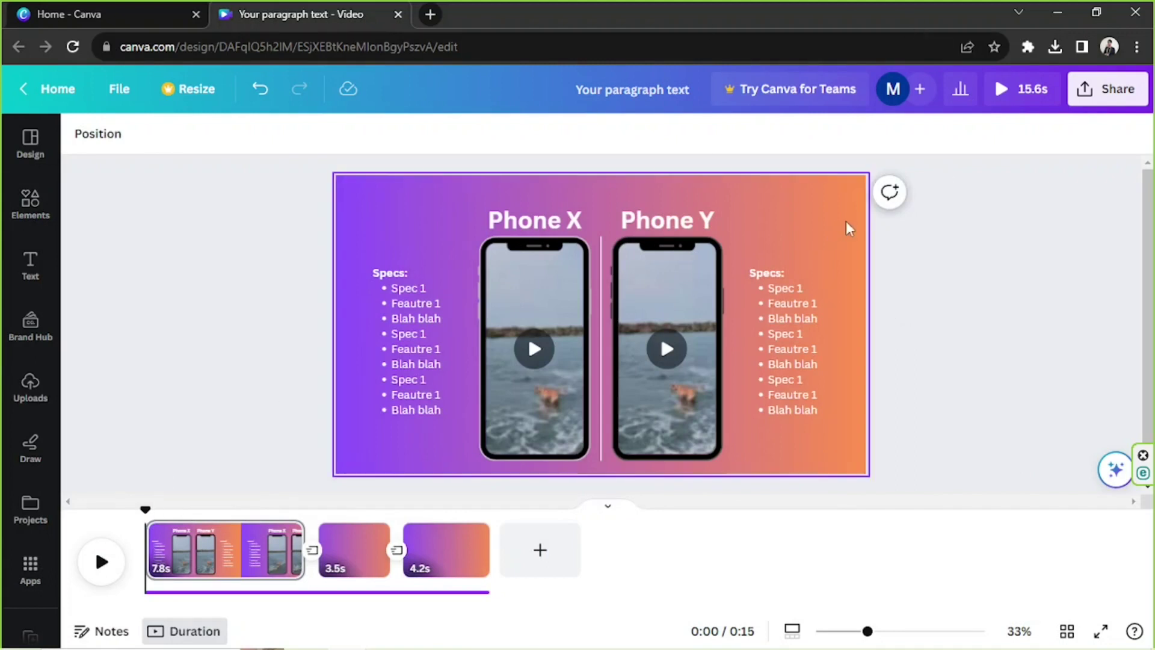
Review the download file types and the MP4 Video settings for the design, and close the download options
left_click(1113, 98)
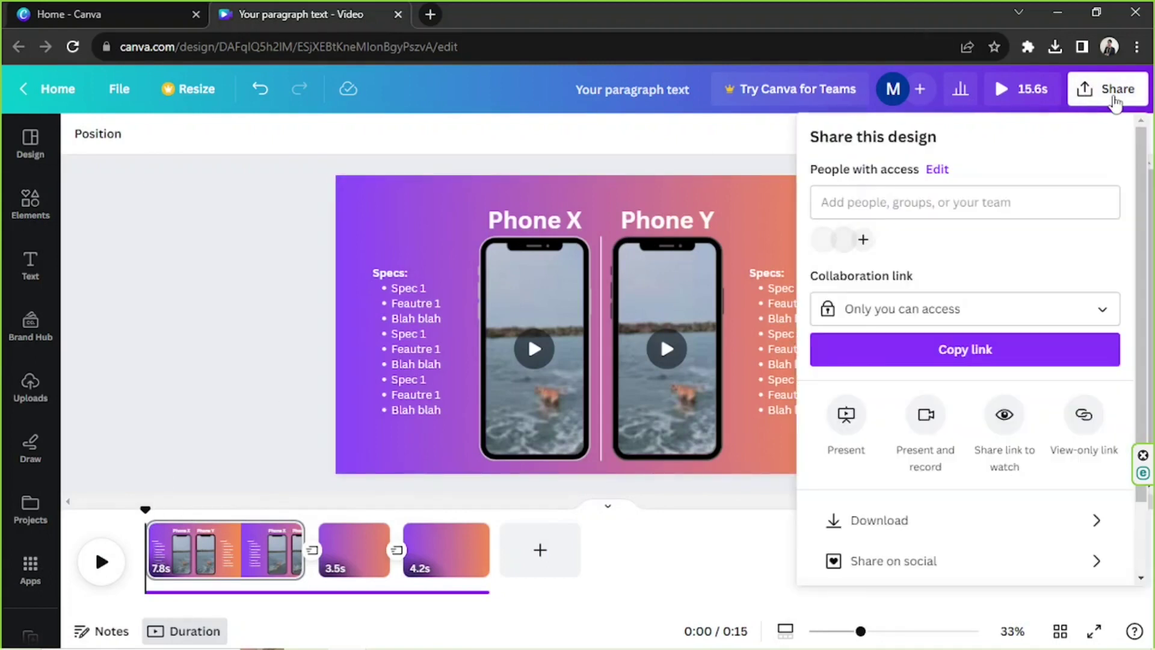
left_click(891, 519)
left_click(872, 216)
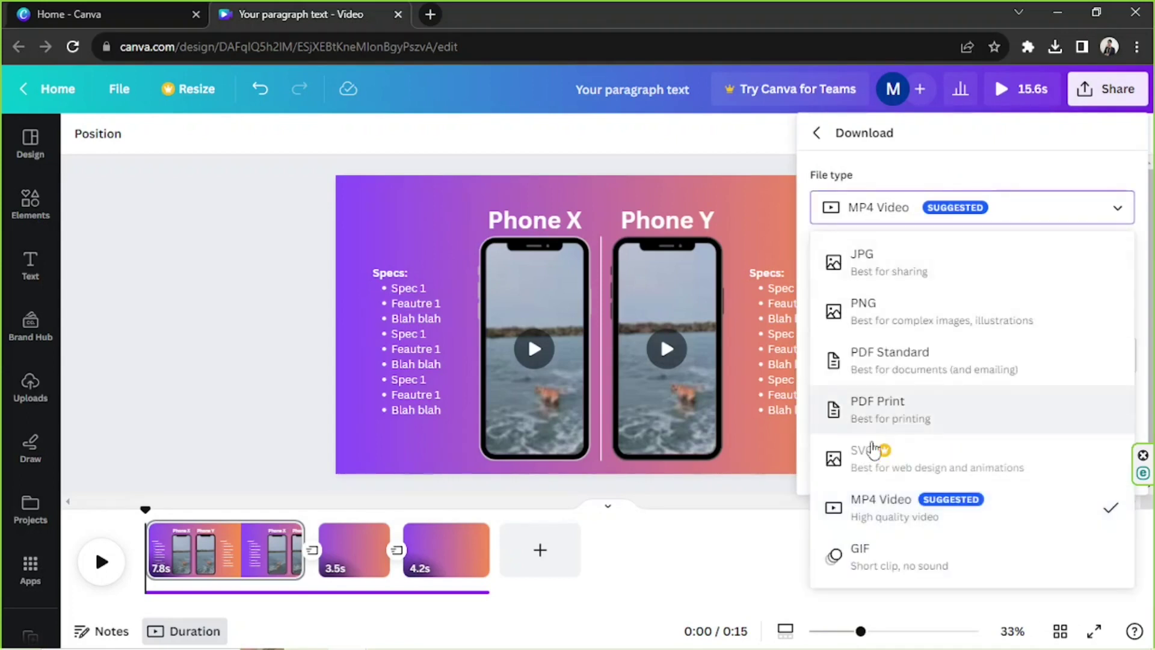
left_click(925, 203)
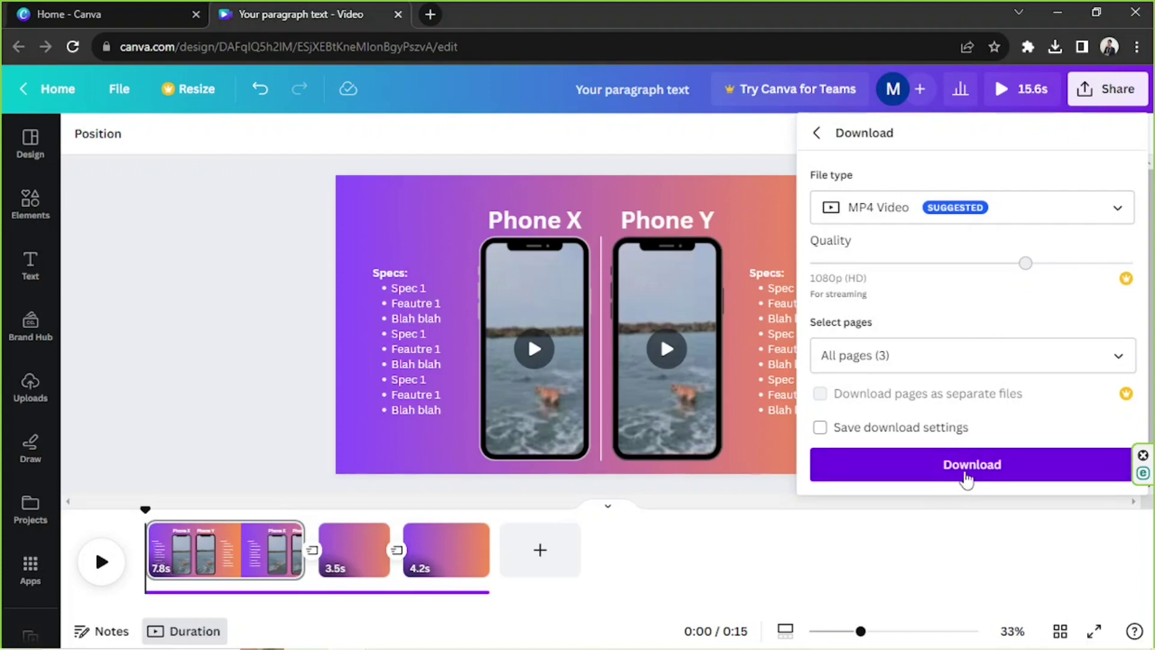
left_click(204, 289)
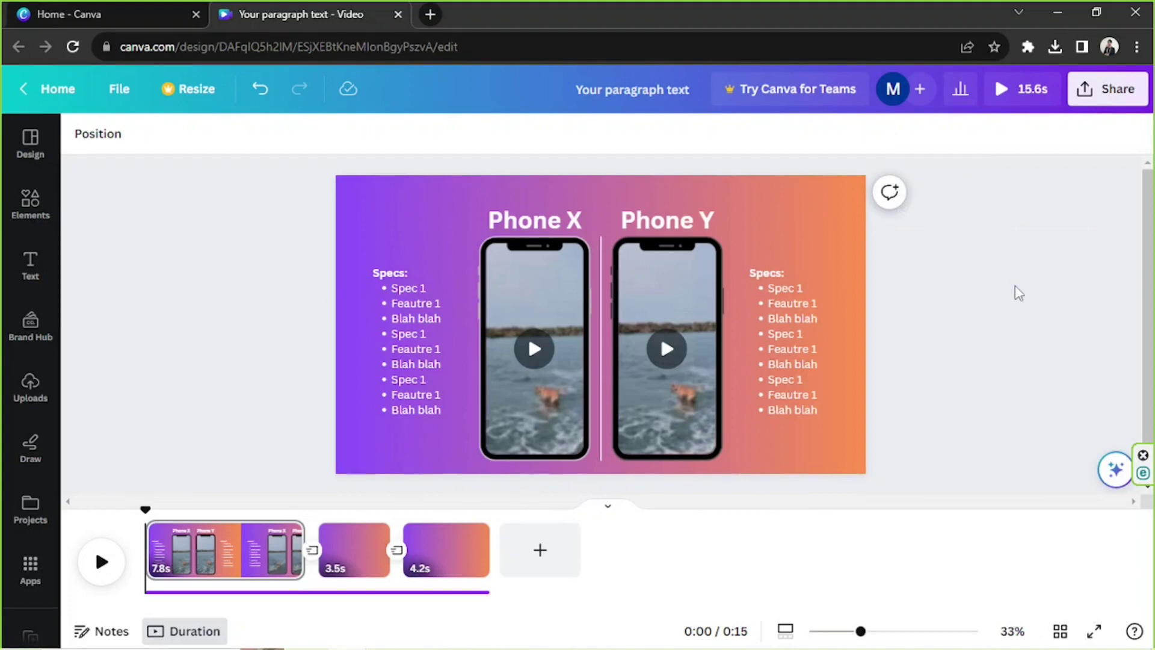